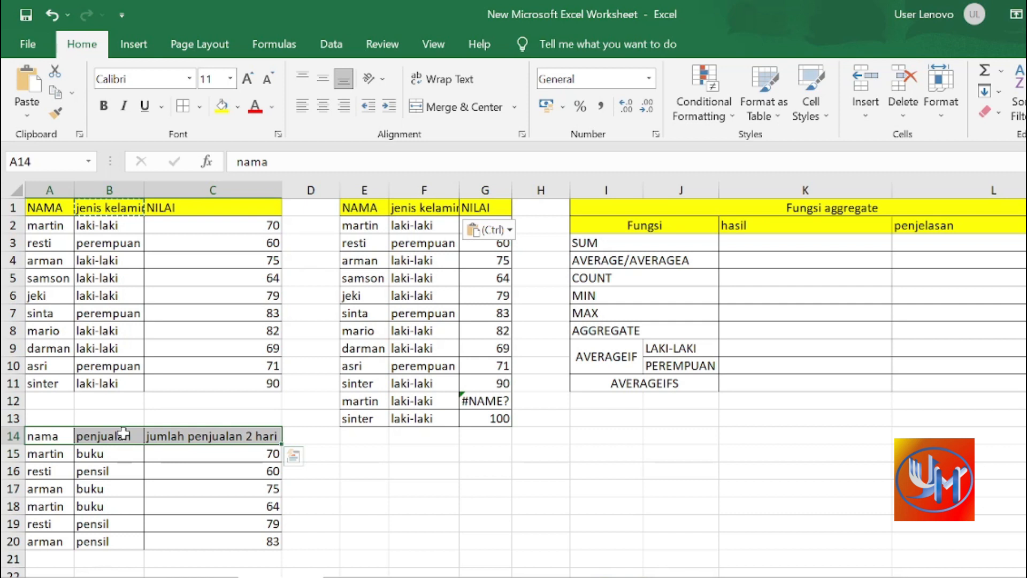
- Fill the header cells A14:C14 of the sales table with yellow
click(221, 106)
scroll(328, 546, down, 2)
scroll(330, 546, up, 2)
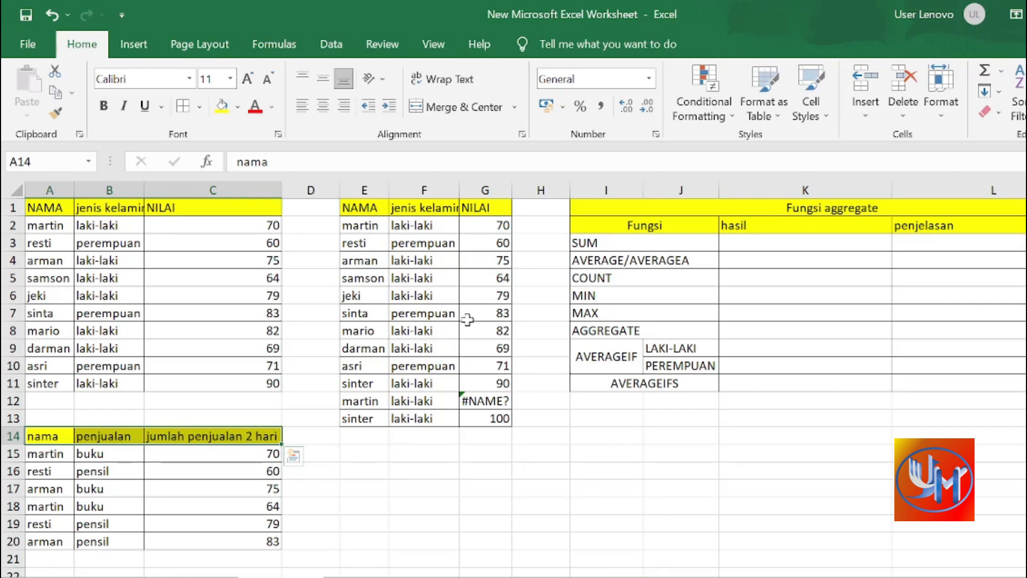
mouse_move(585, 208)
mouse_down()
mouse_move(841, 266)
mouse_move(956, 391)
mouse_up()
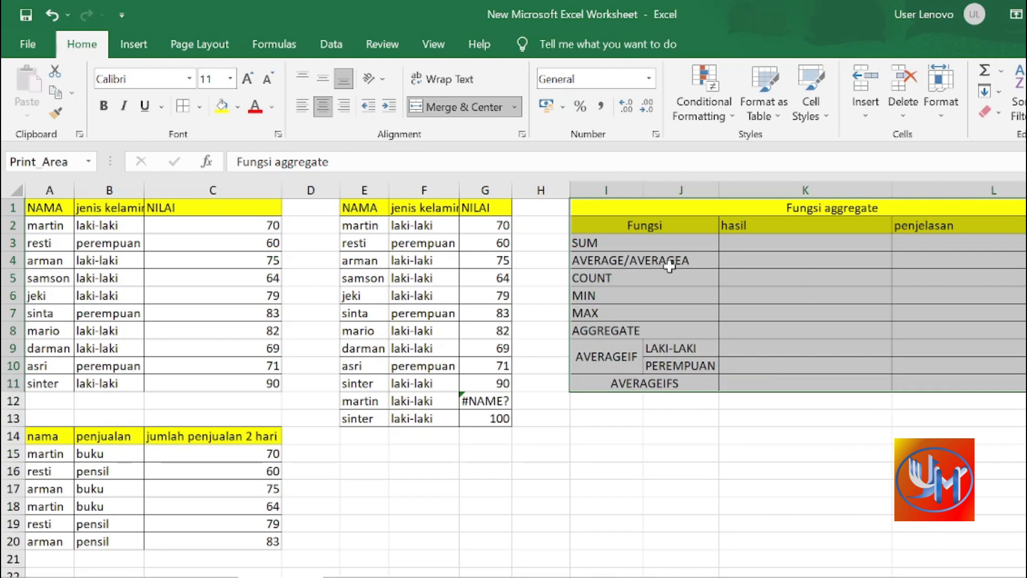
drag(688, 249, 690, 376)
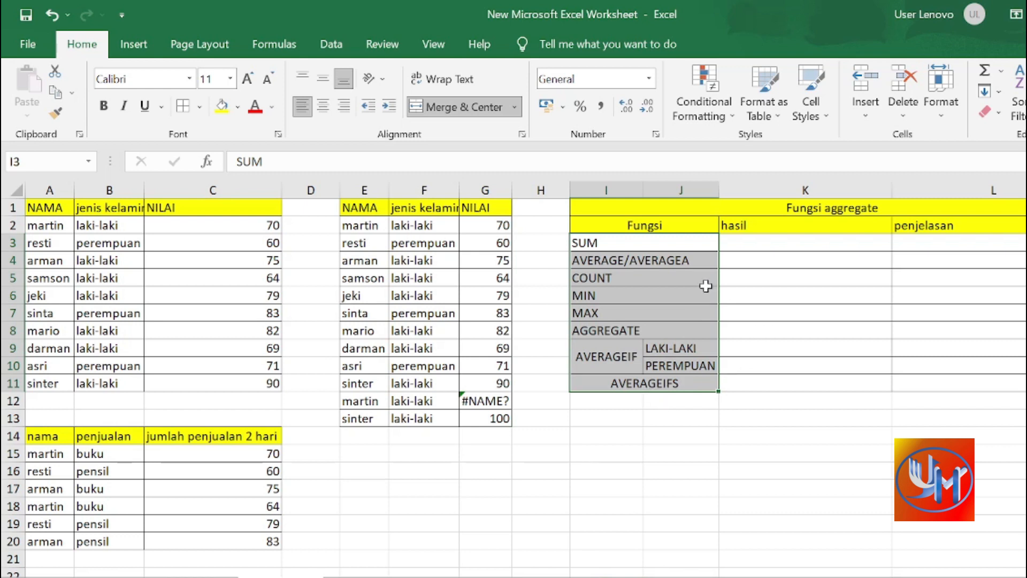
- Calculate the total of the NILAI scores in K3 with =SUM(C2:C11)
click(743, 241)
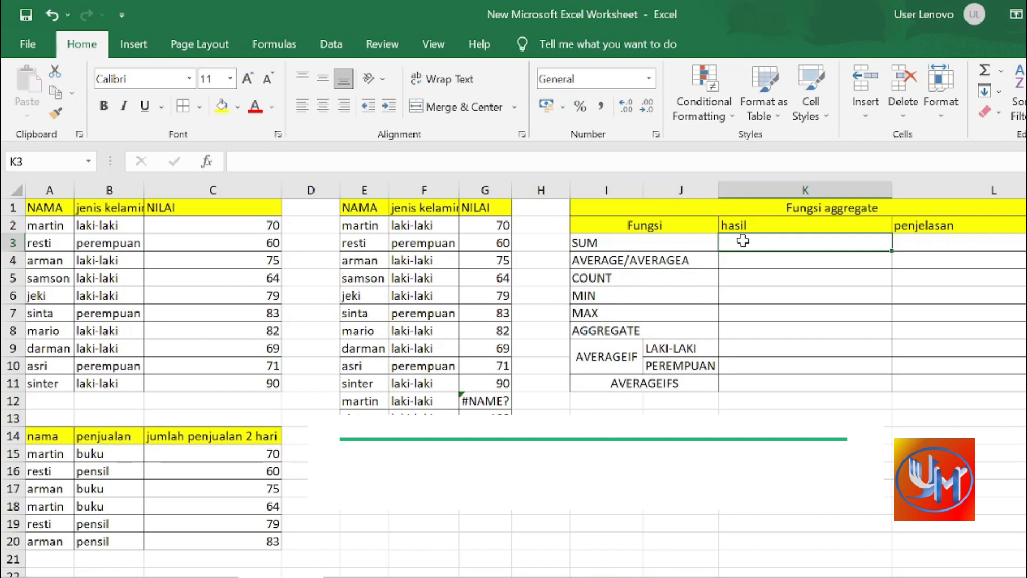
text(=su)
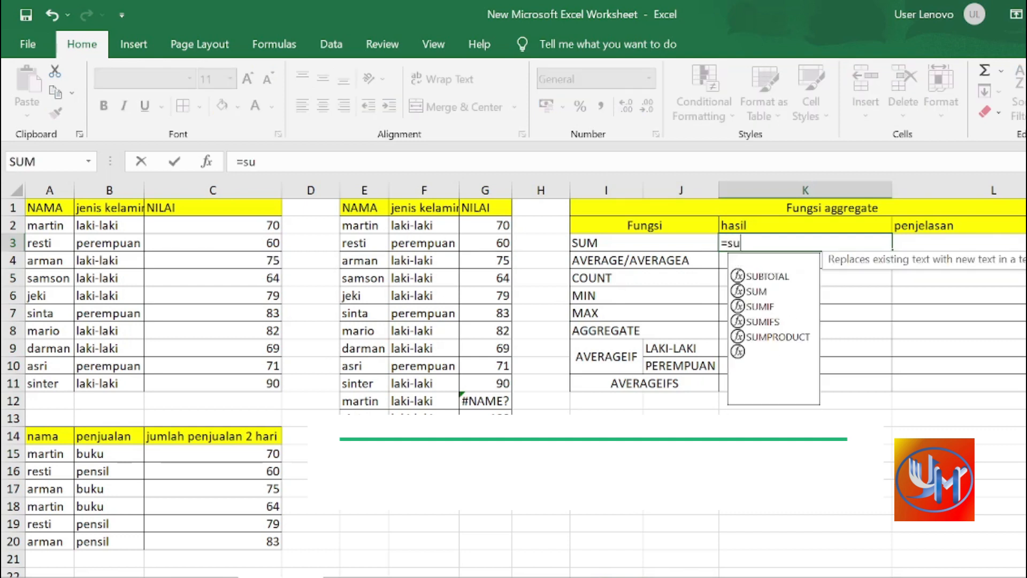
text(m()
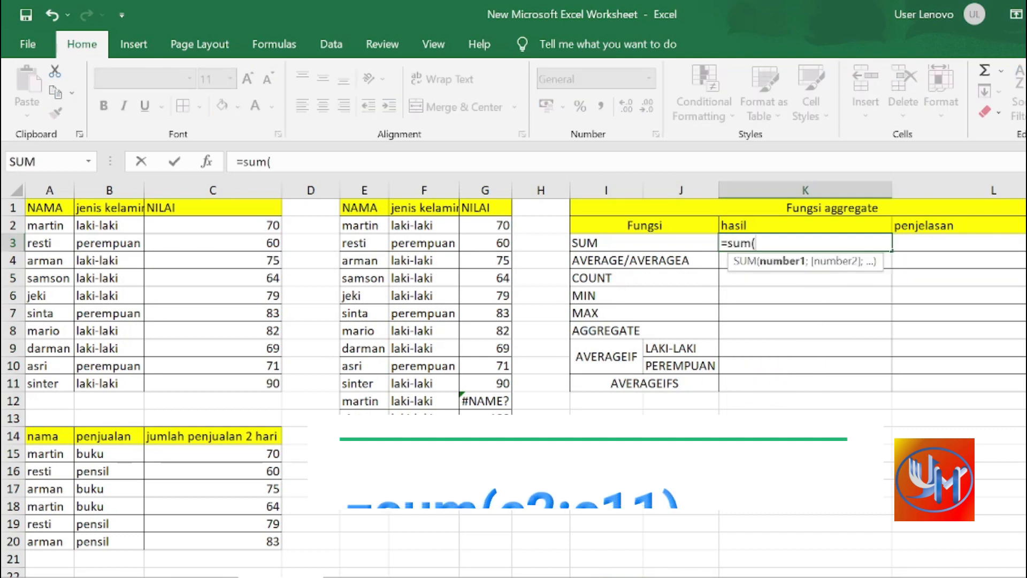
click(267, 226)
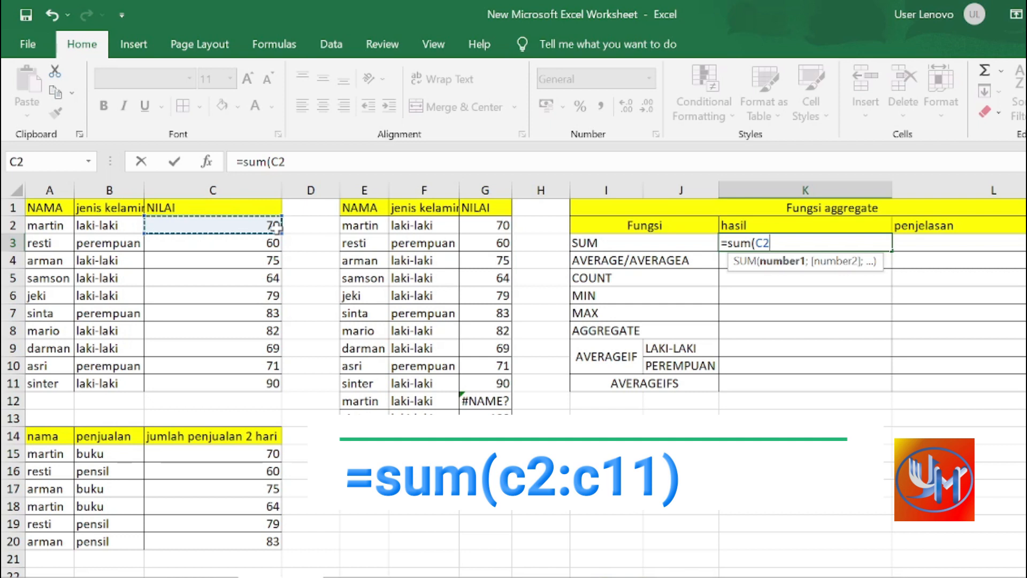
drag(277, 228, 279, 386)
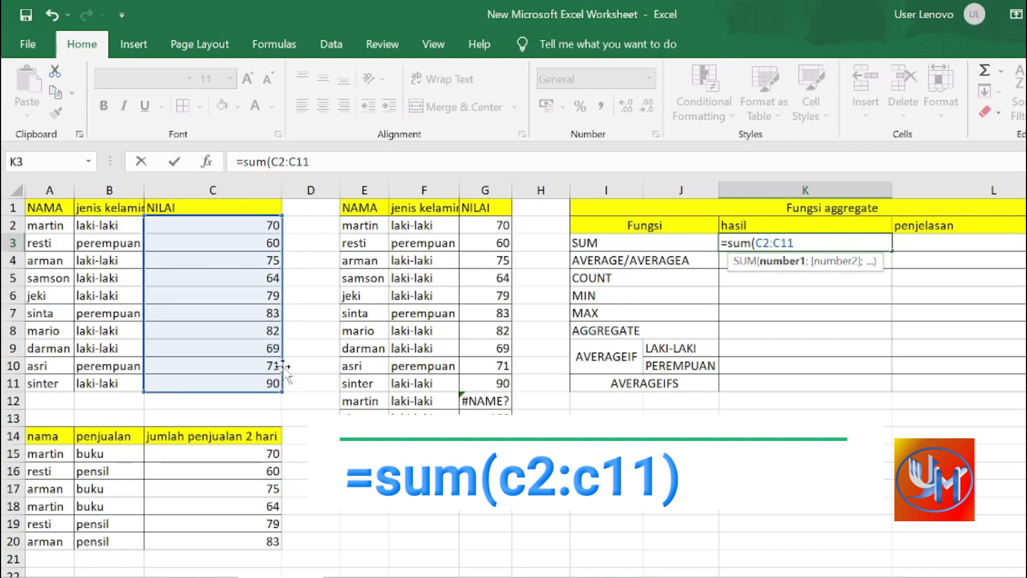
key(Return)
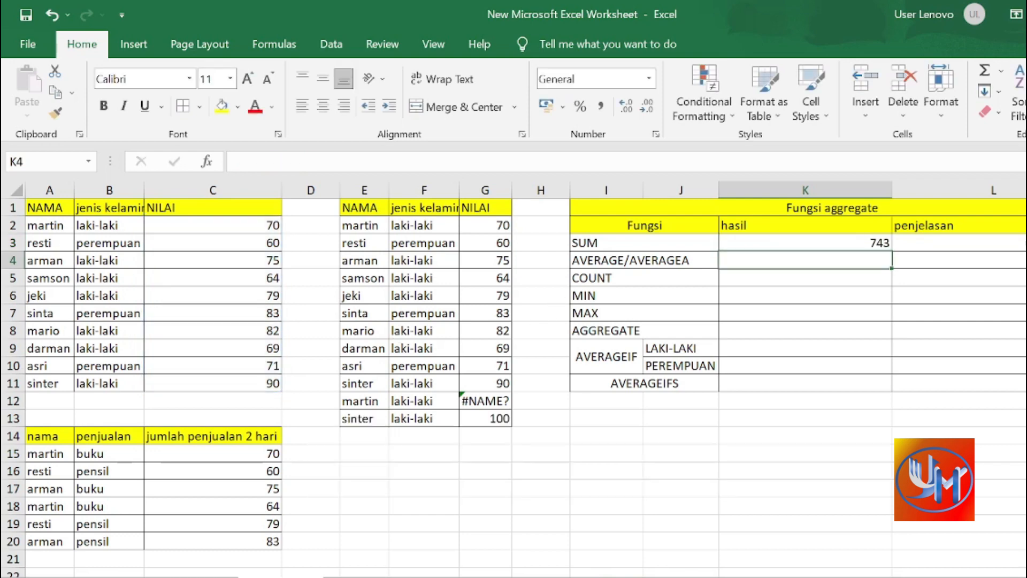
- Enter "totala dari keseluruhan nilai" in L3 as the explanation of the SUM result
click(1023, 242)
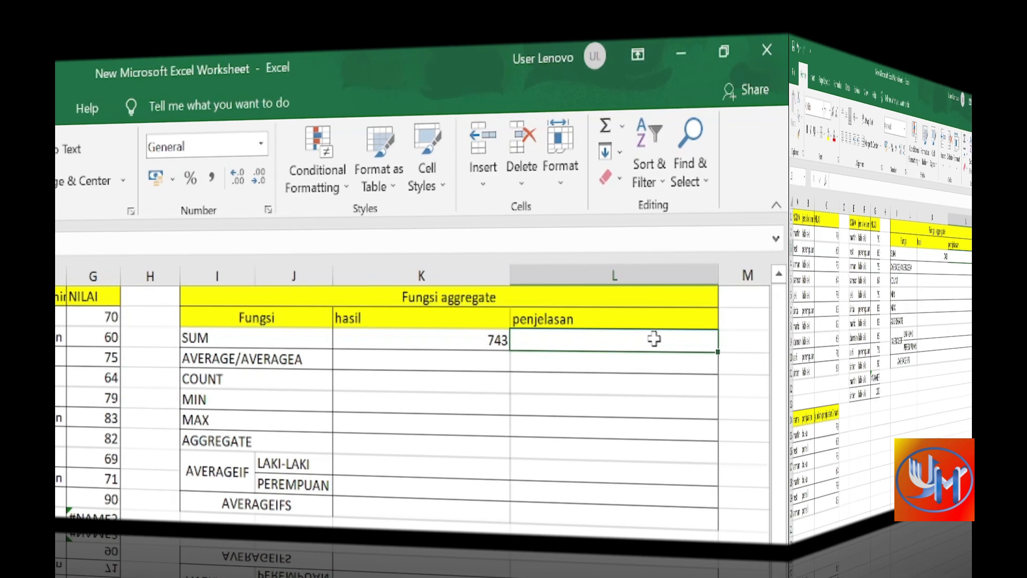
text(totala da)
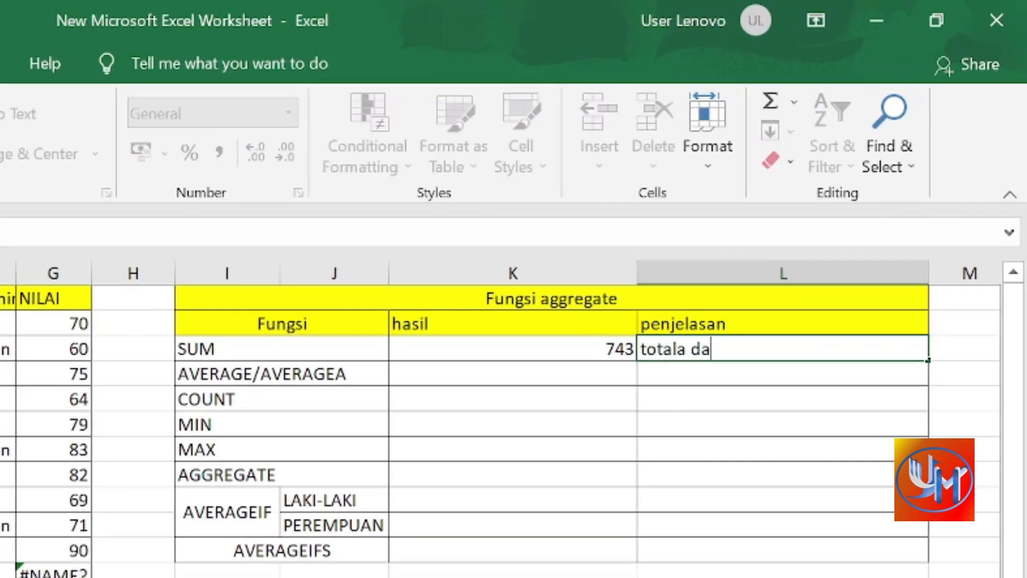
text(ri keselur)
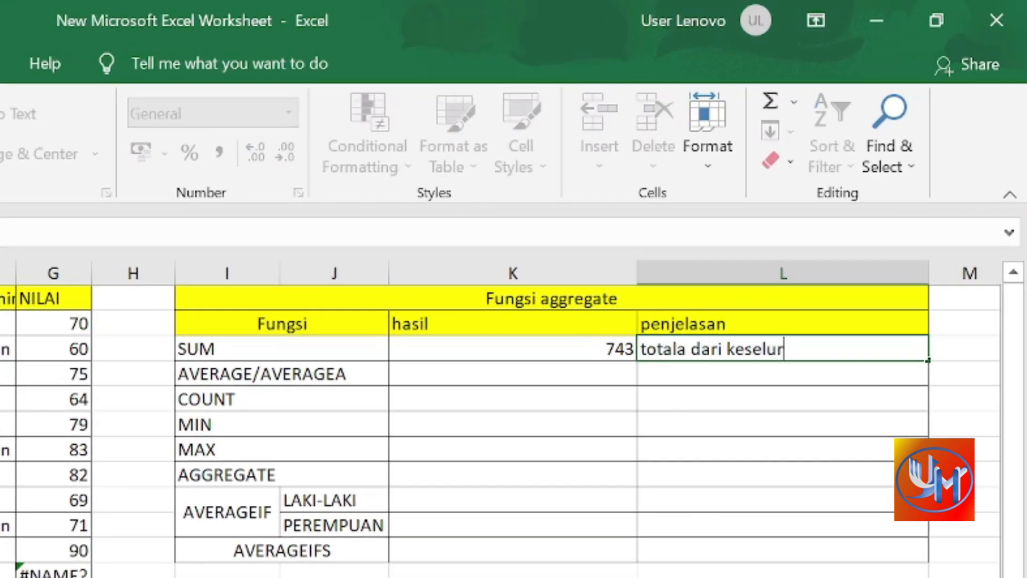
text(uhan nilai)
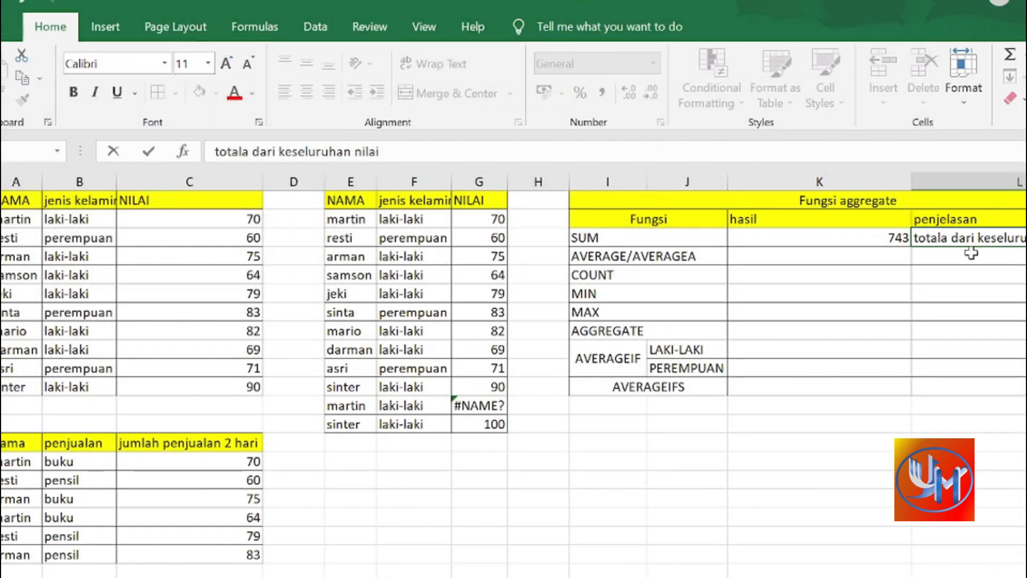
click(898, 237)
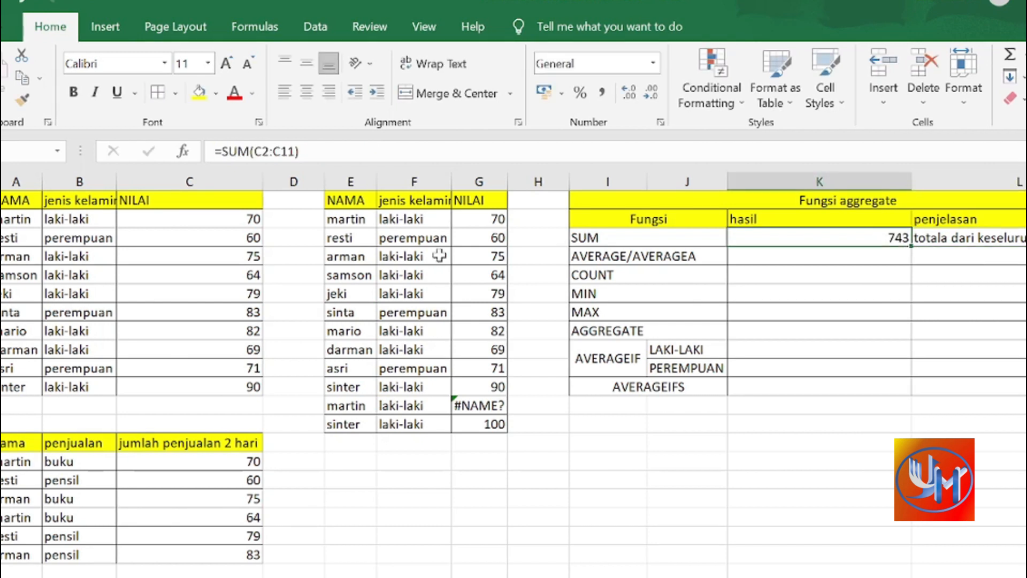
drag(238, 220, 241, 386)
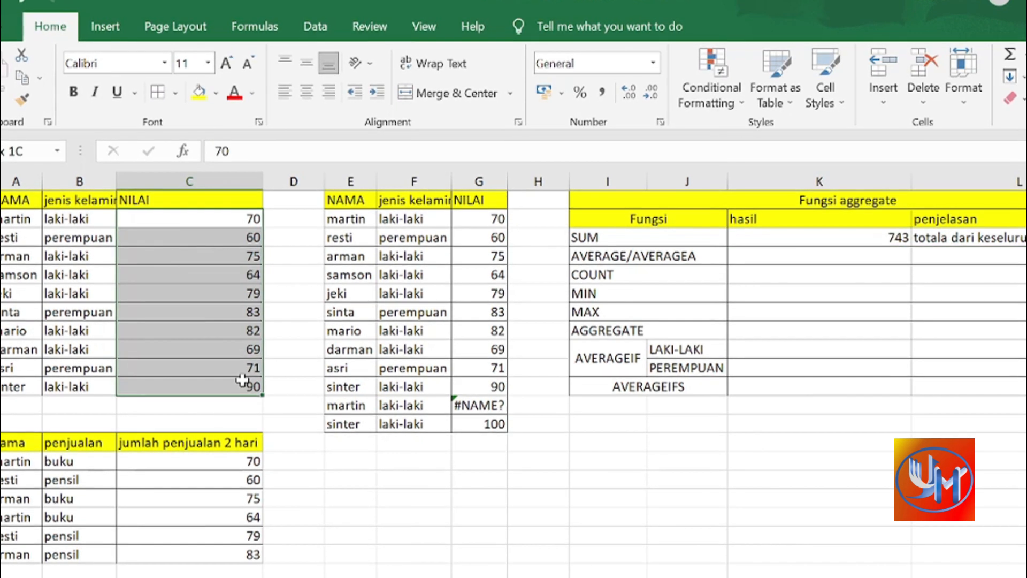
click(893, 239)
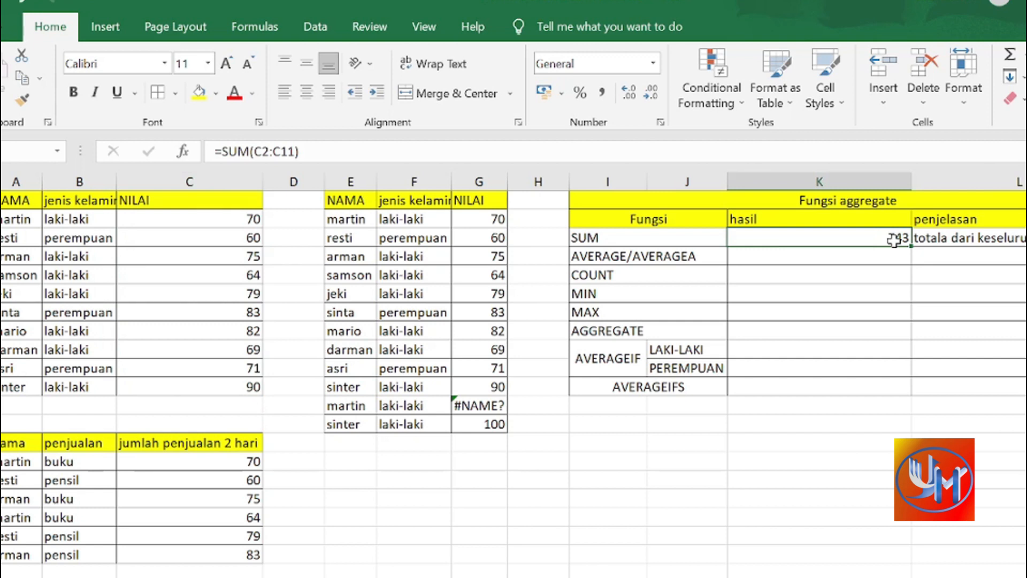
- Calculate the average of the NILAI scores in K4 with =AVERAGE(C2:C11)
click(752, 257)
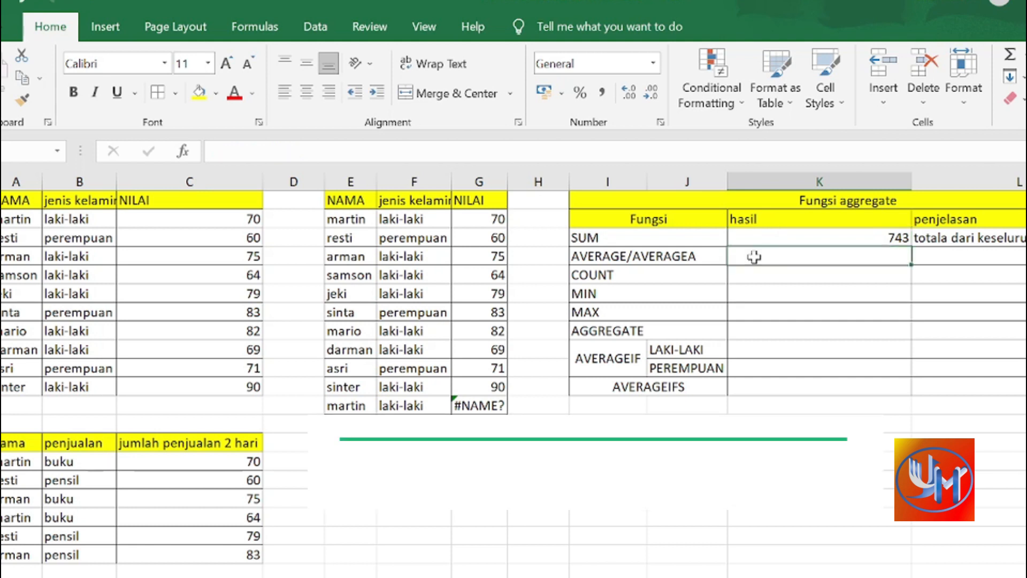
text(=average)
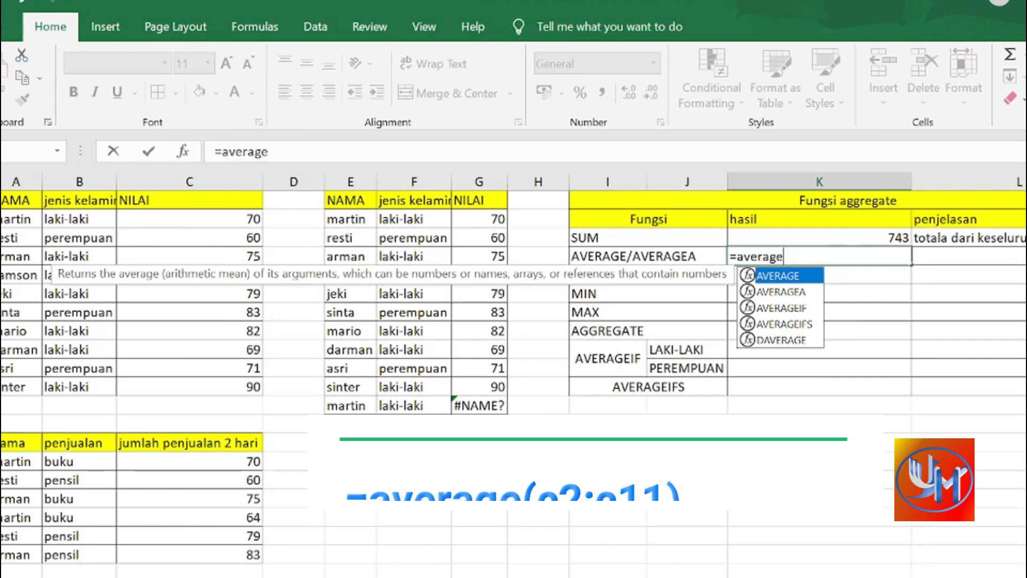
text(()
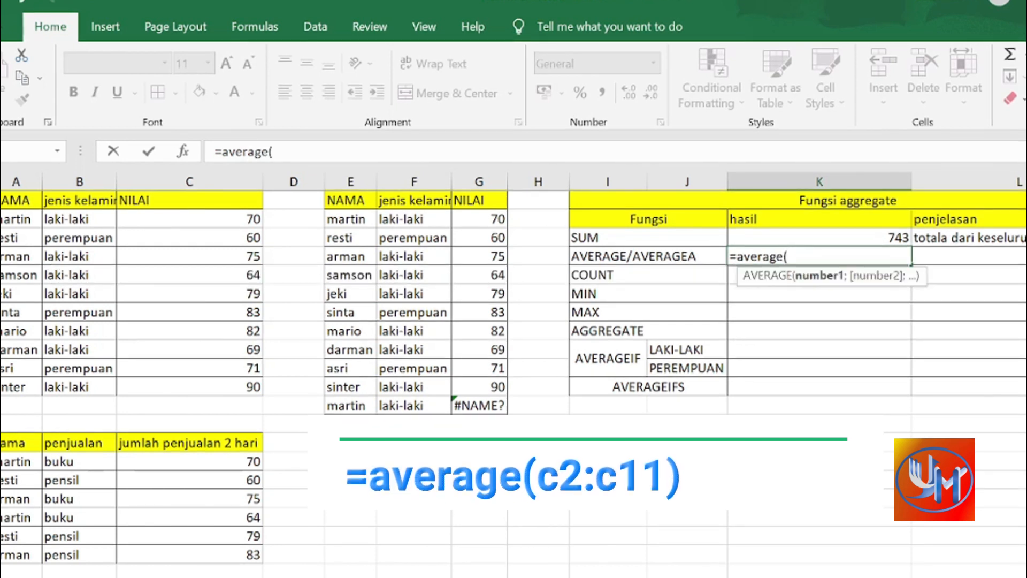
drag(251, 219, 256, 388)
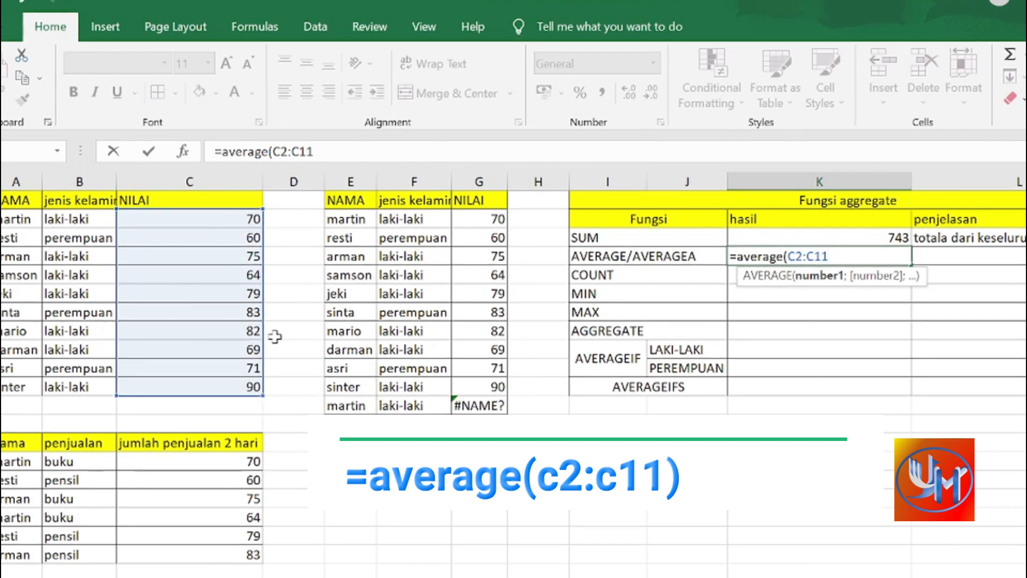
text())
key(Return)
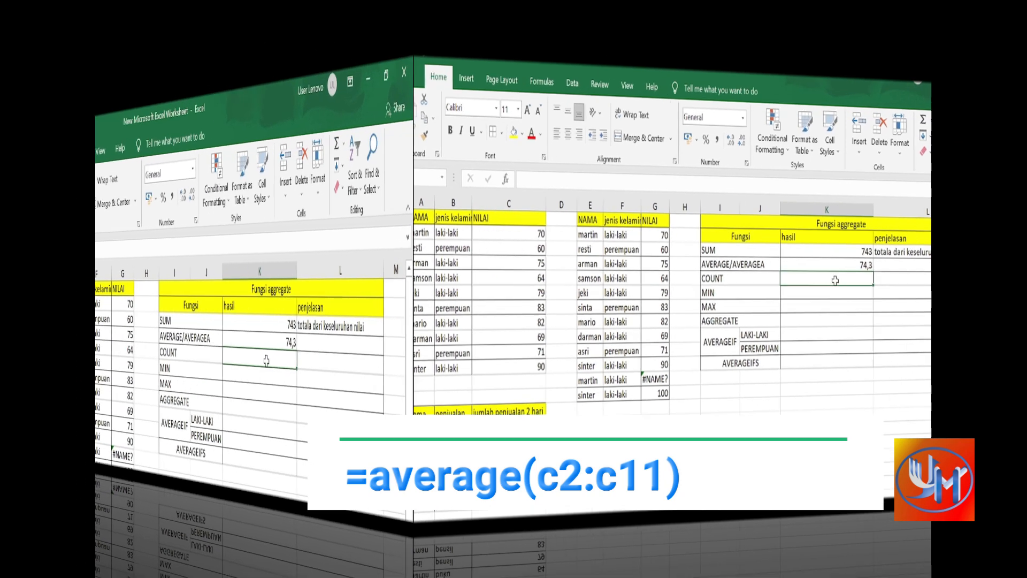
- Enter "nilai rata-rata" in L4 as the explanation of the average result
click(441, 343)
text(nilai rata)
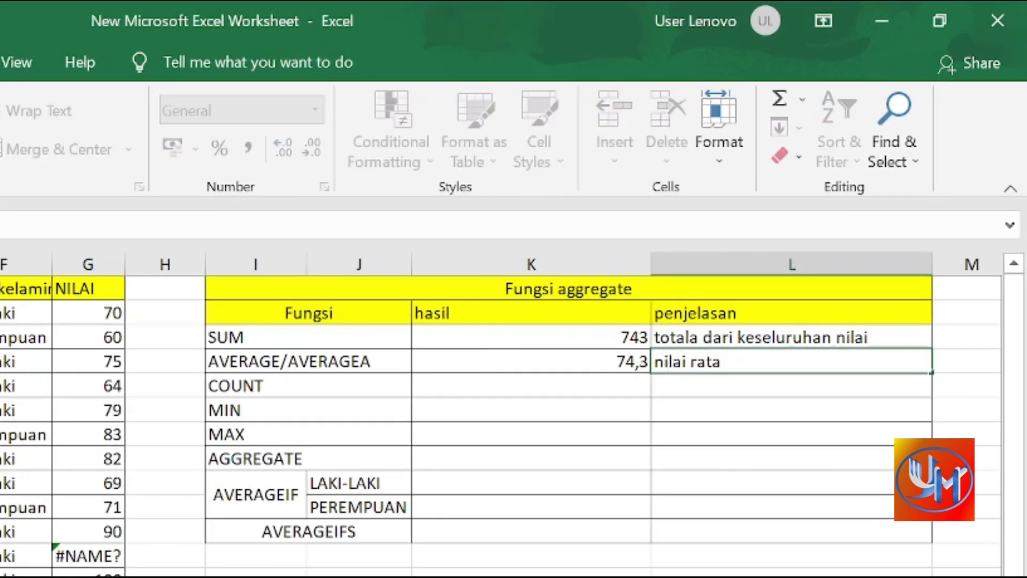
text(-rata)
- Change the function in K4 from AVERAGE to AVERAGEA, keeping the range C2:C11
click(850, 257)
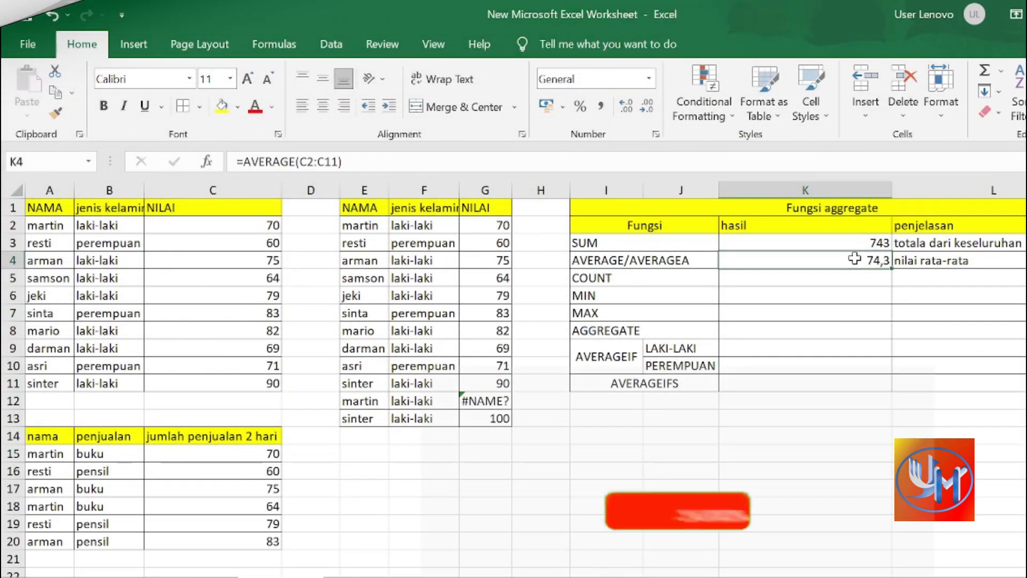
click(294, 162)
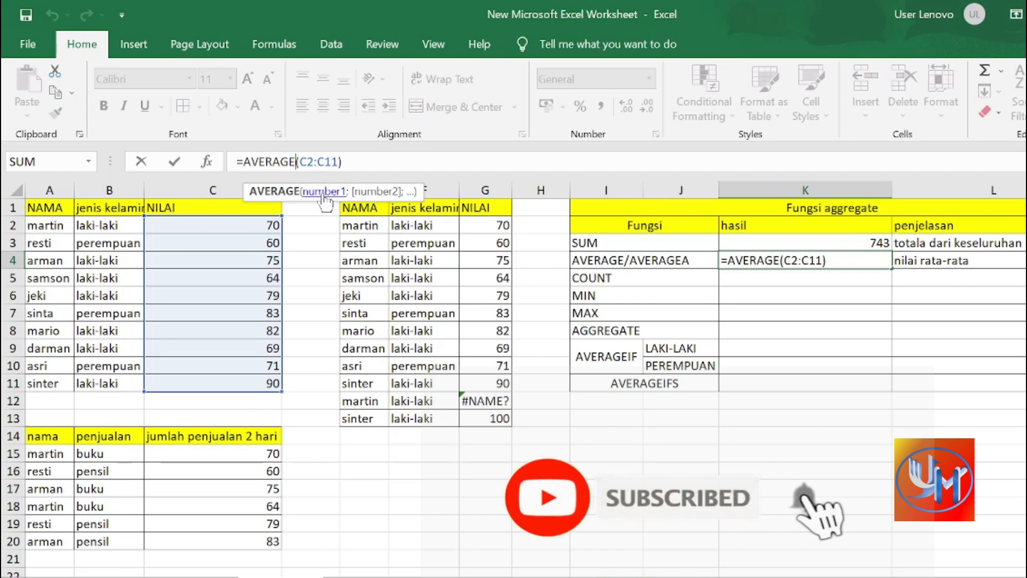
text(A)
key(Return)
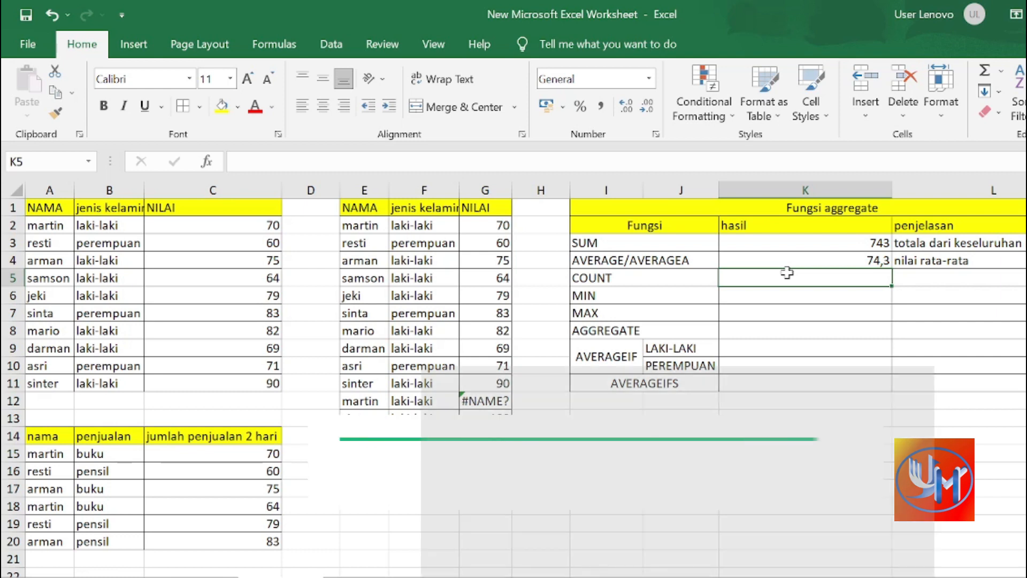
- Count the NILAI scores in K5 with =COUNT(C2:C11)
text(=c)
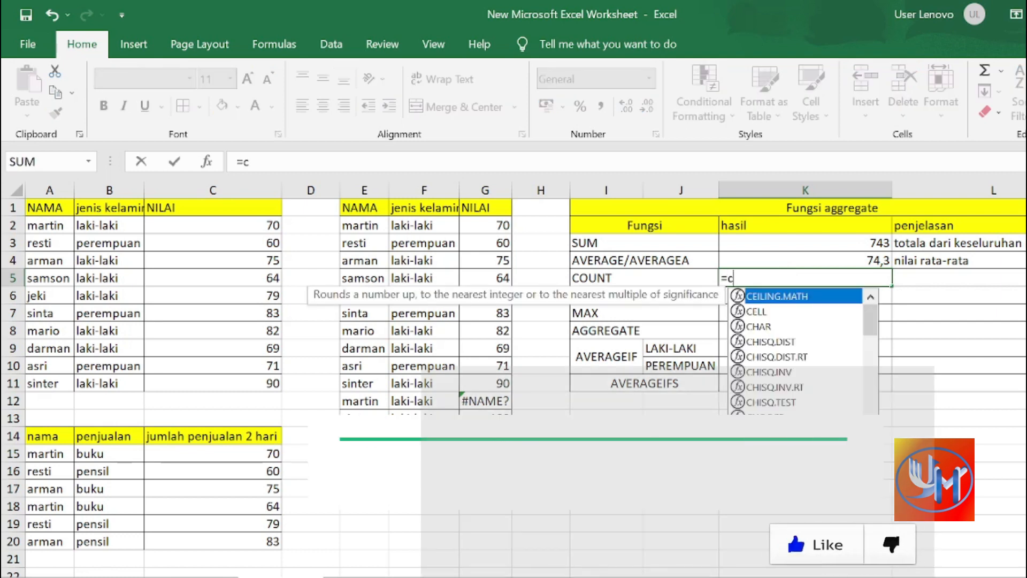
text(ount()
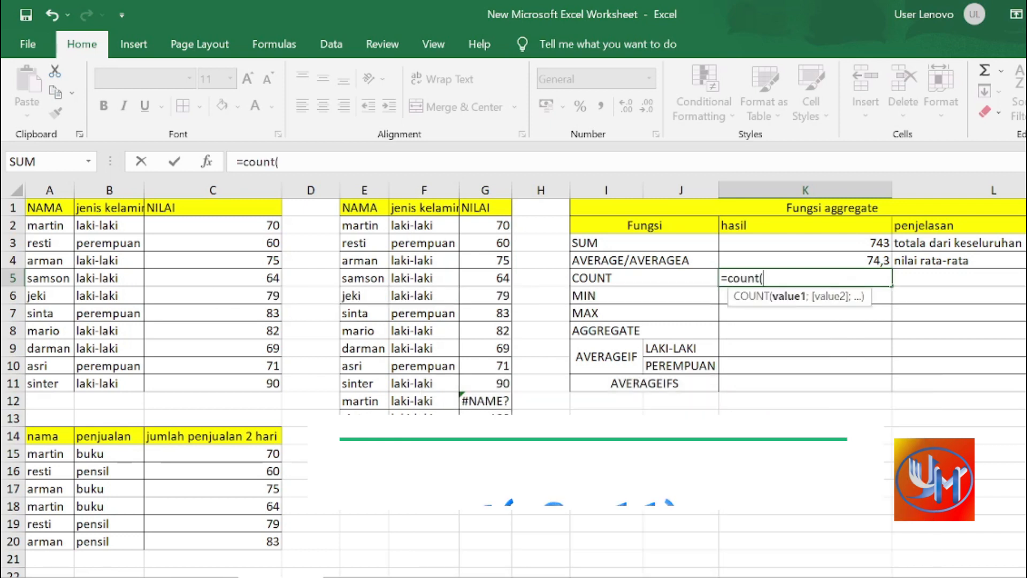
drag(270, 224, 270, 398)
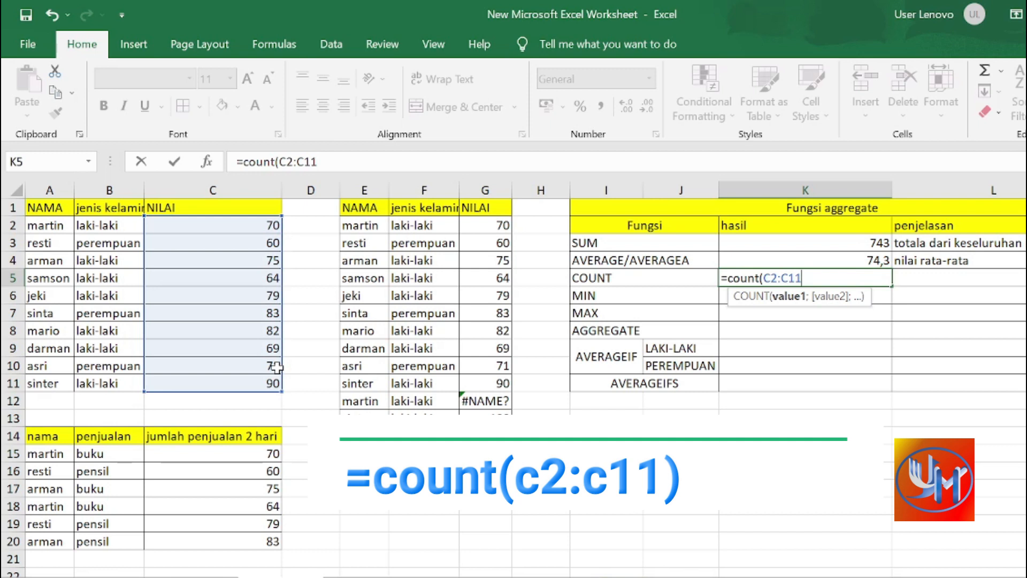
text())
key(Return)
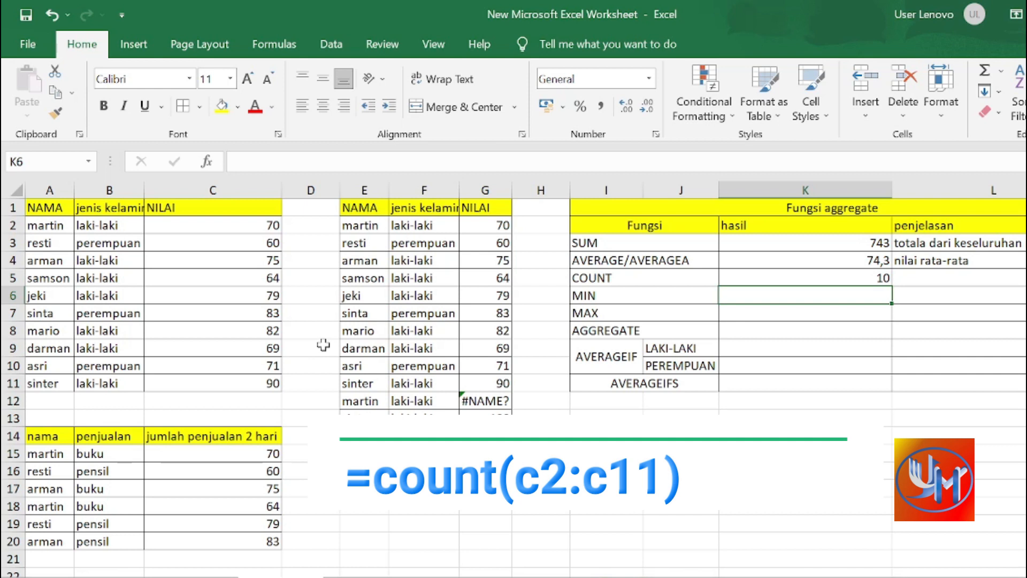
- Check the COUNT result against the scores in C2:C11 and each name in A2:A11
drag(229, 231, 236, 380)
drag(70, 224, 70, 386)
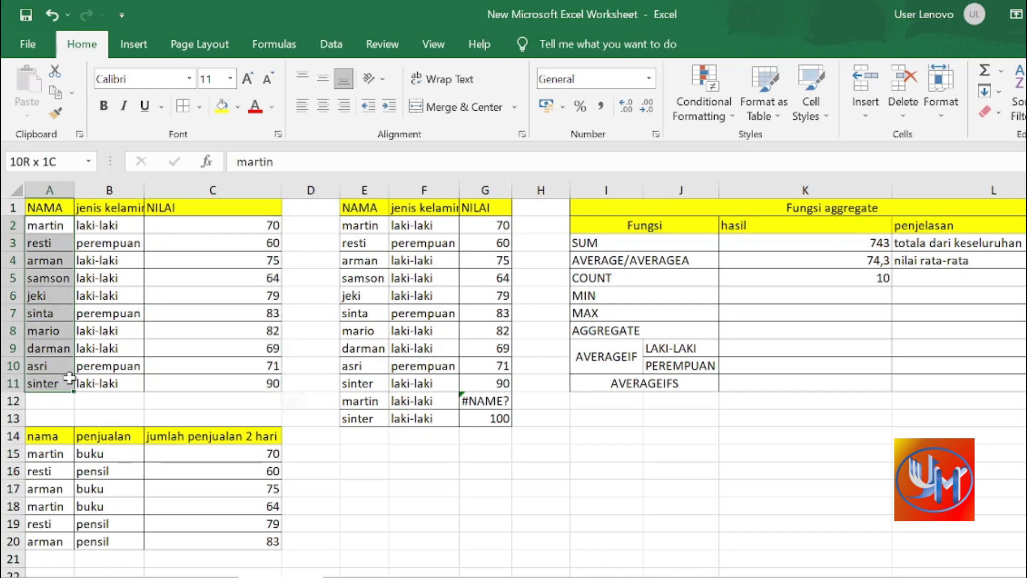
click(268, 225)
click(66, 229)
click(64, 242)
click(64, 260)
click(64, 278)
click(64, 295)
click(63, 314)
click(61, 331)
click(60, 348)
click(58, 366)
click(56, 381)
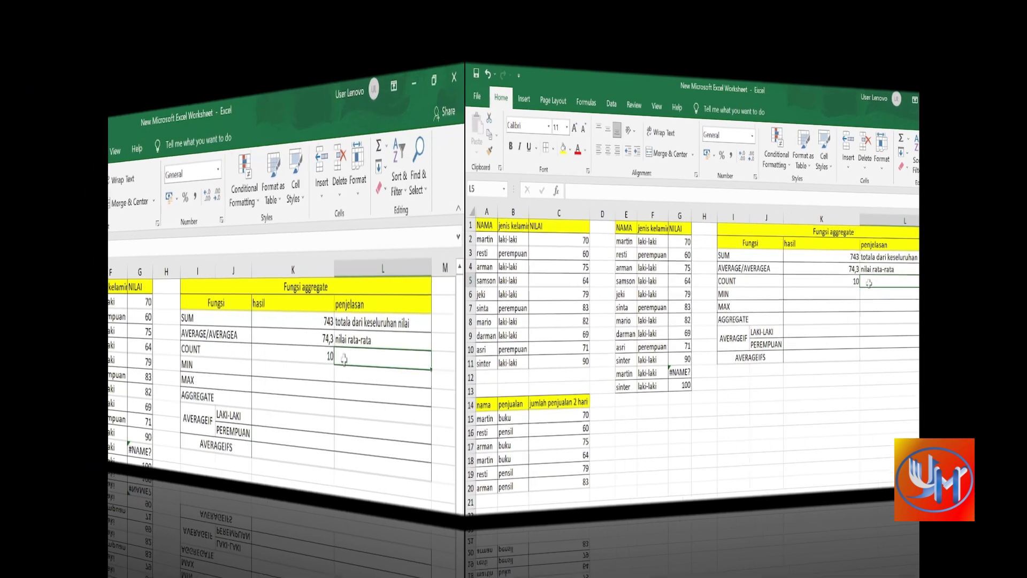
- Enter "jumlah orang" in L5 as the explanation of the COUNT result and widen column B to fit its header
text(mala)
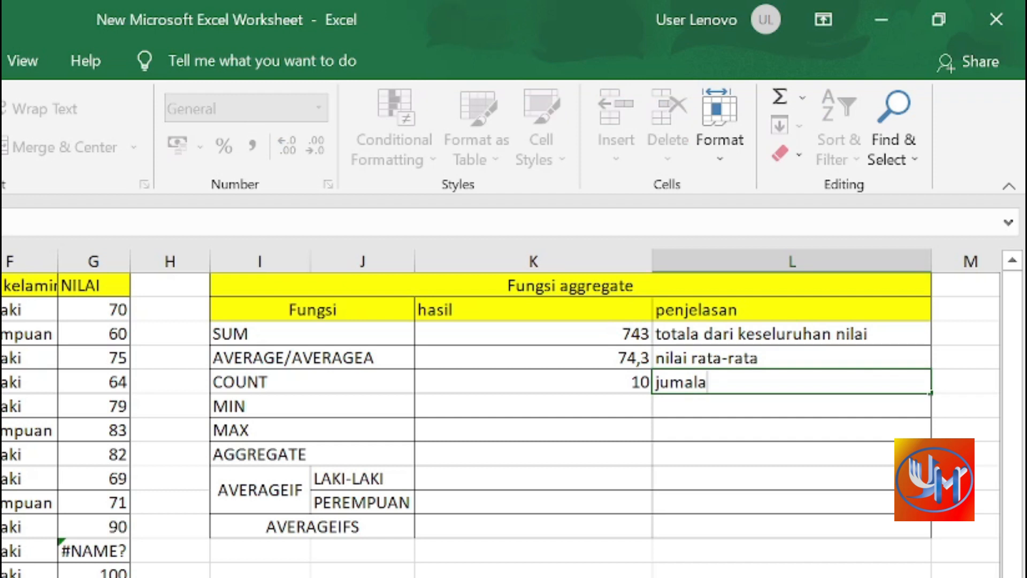
key(BackSpace)
key(BackSpace)
key(BackSpace)
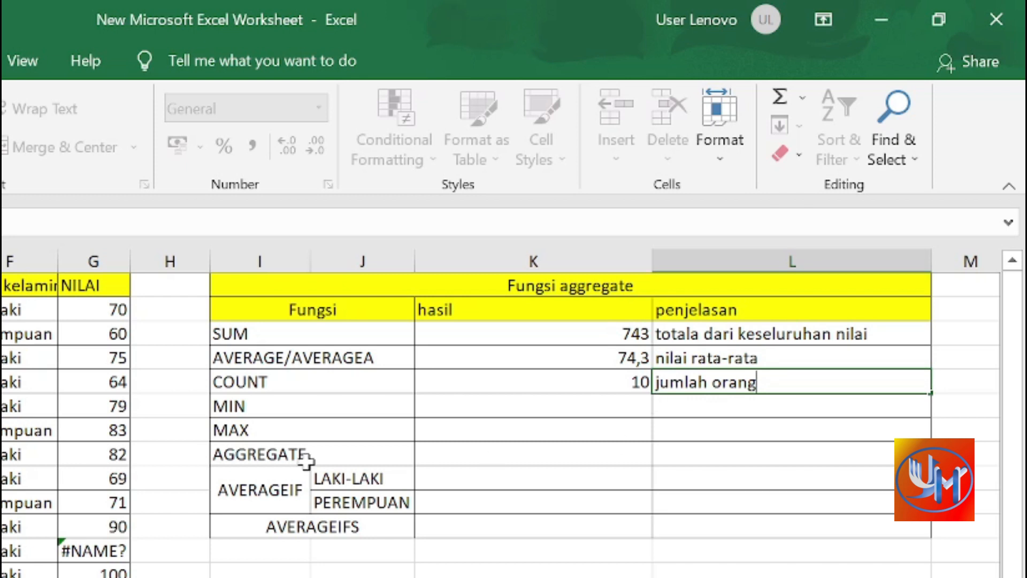
click(2, 261)
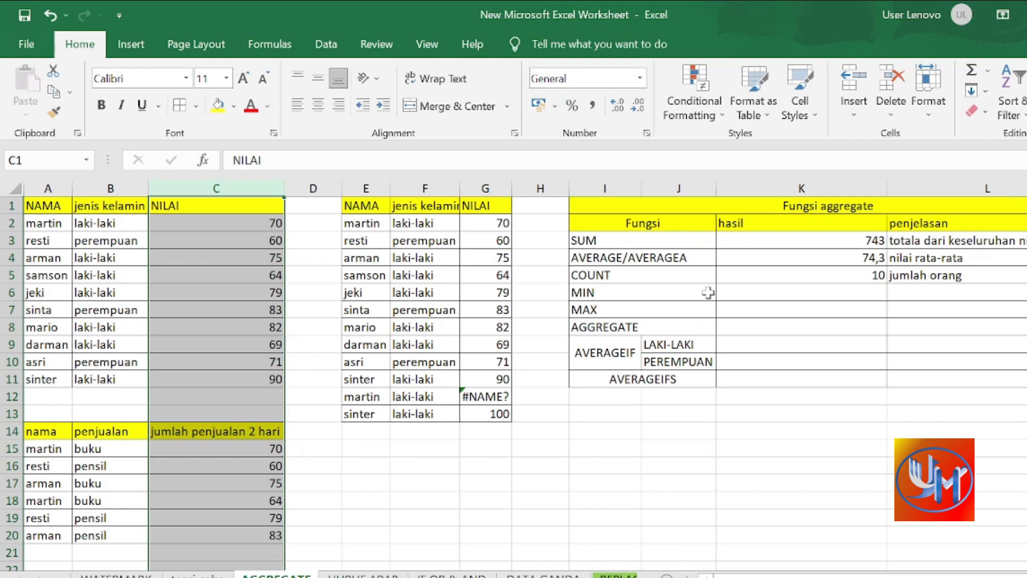
- Find the lowest NILAI score in K6 with =MIN(C2:C11)
click(858, 294)
text(=min)
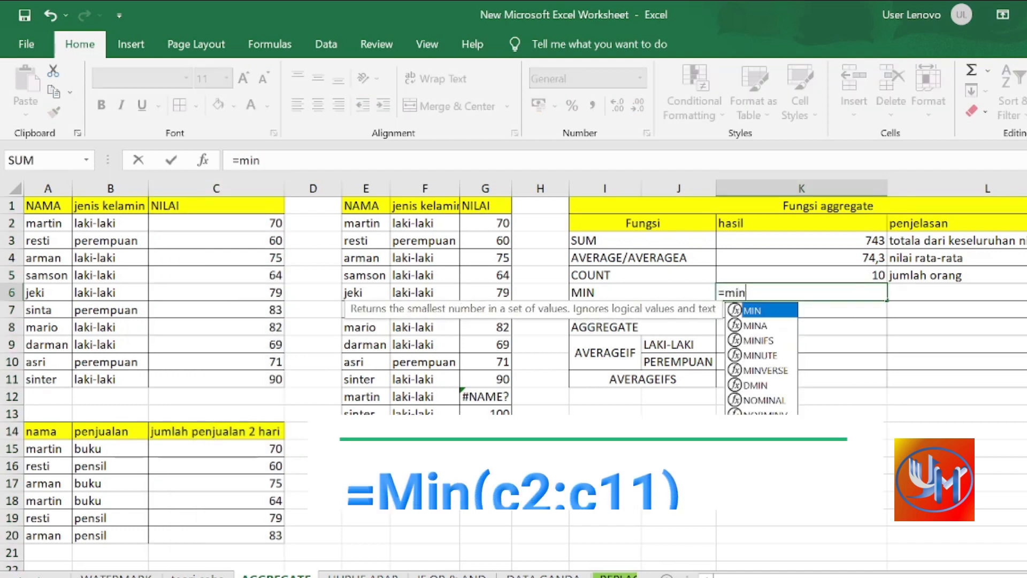
text(()
drag(234, 221, 286, 381)
text())
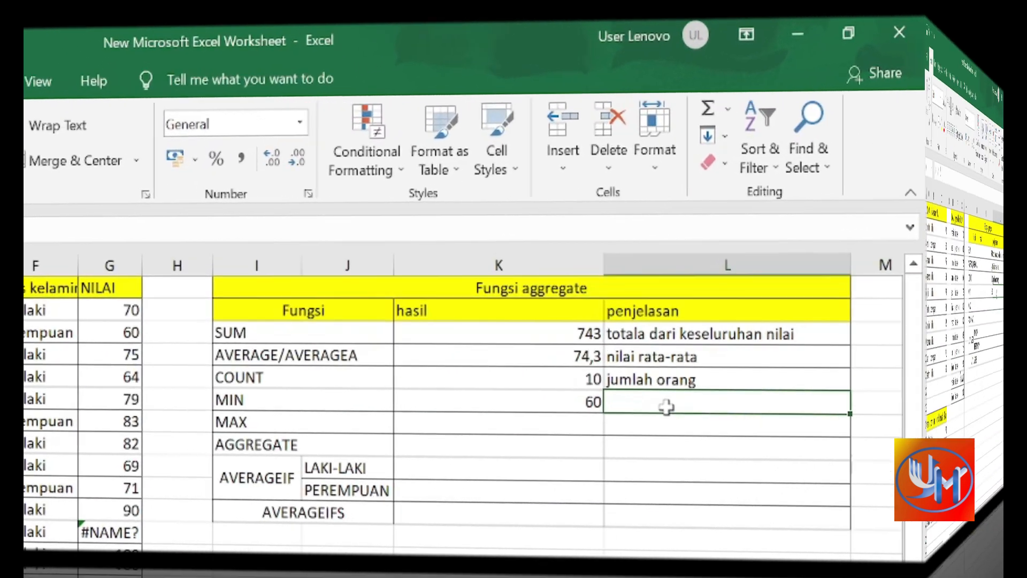
- Enter "nilai yang paling rendah" in L6 as the explanation of the MIN result
click(914, 294)
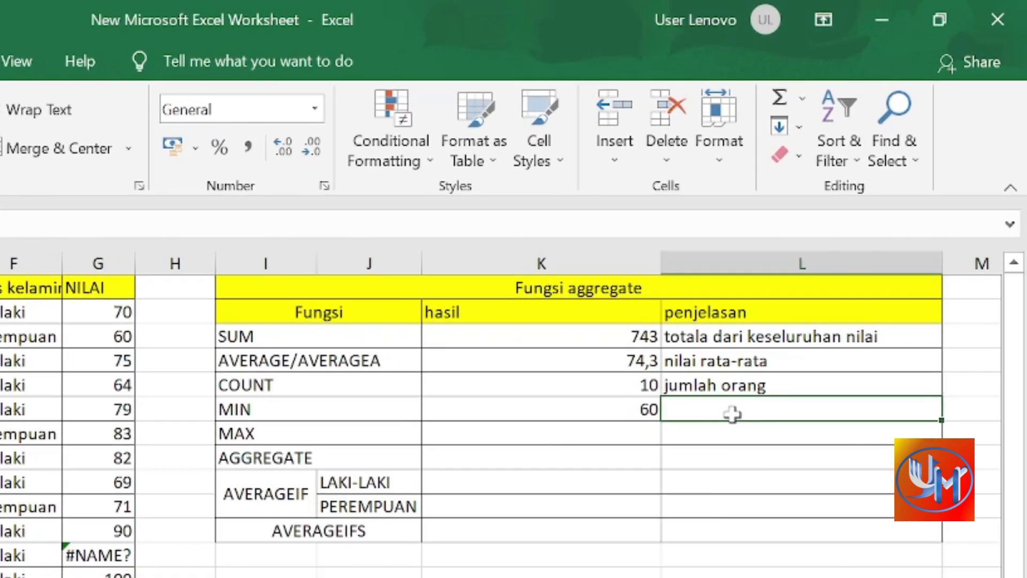
text(nilai )
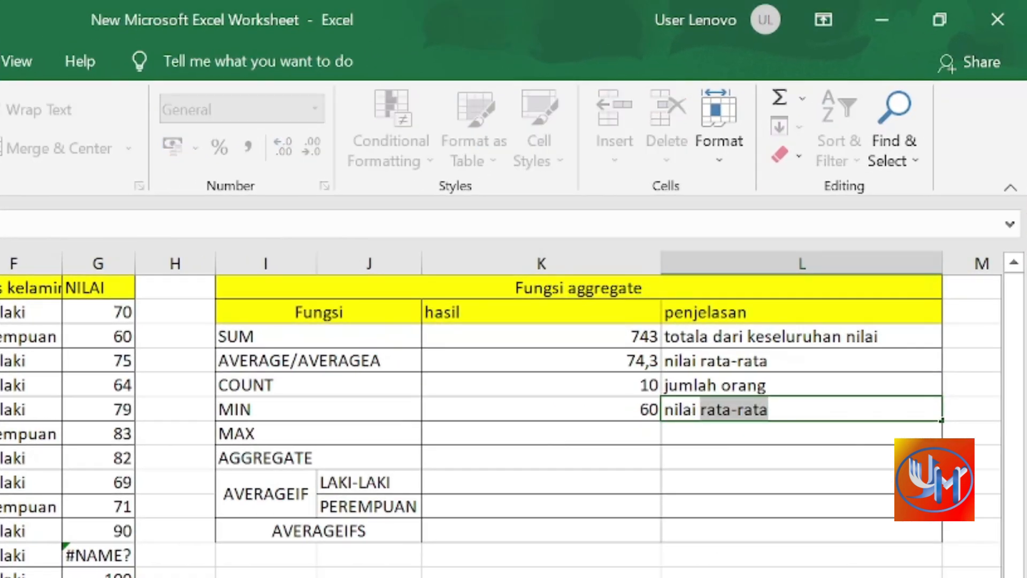
text(yang paling)
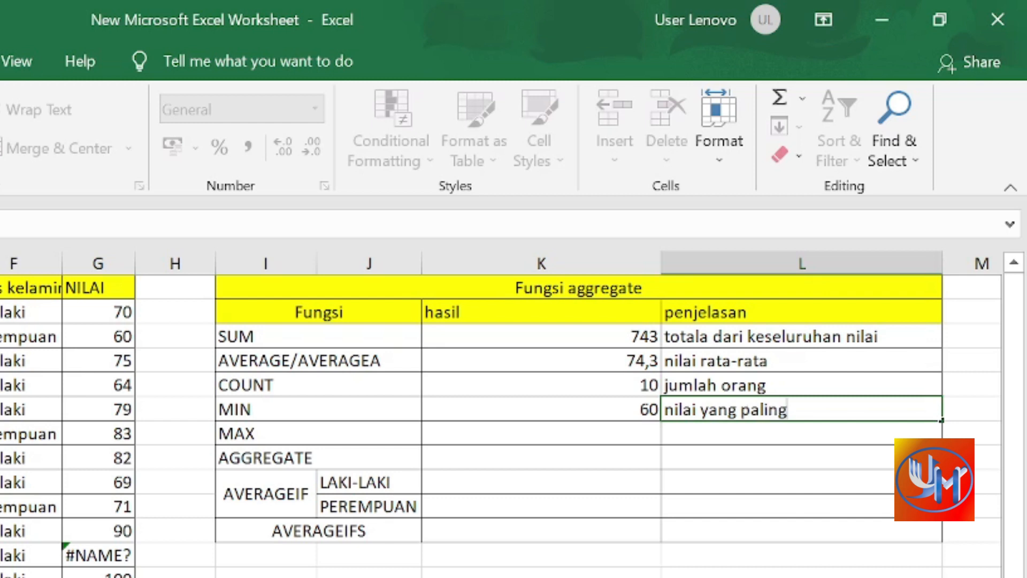
text( rendah)
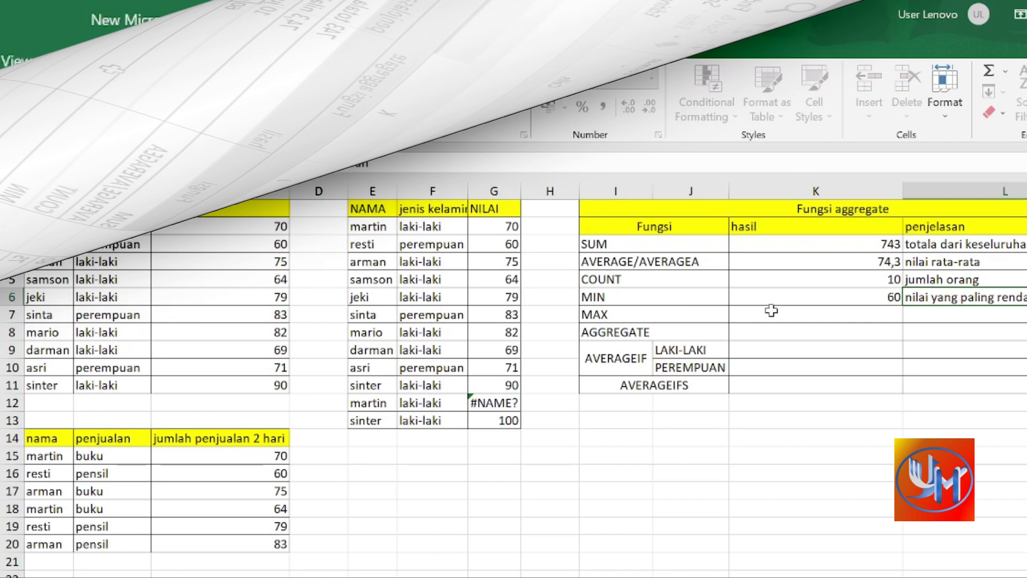
- Find the highest NILAI score in K7 with =MAX(C2:C11)
click(771, 311)
text(=)
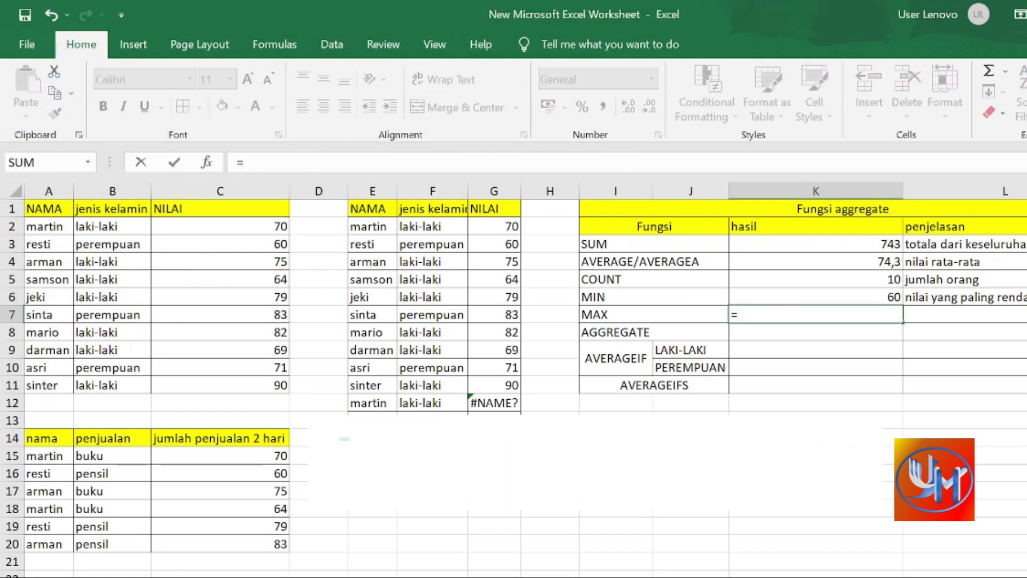
text(max()
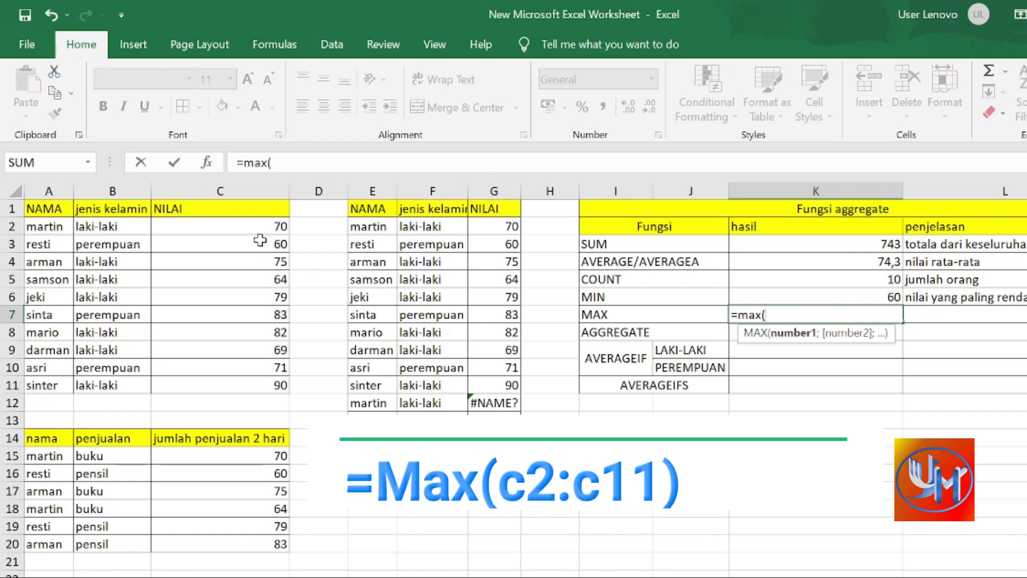
click(286, 229)
mouse_move(297, 234)
mouse_down()
mouse_move(281, 231)
mouse_move(282, 386)
mouse_up()
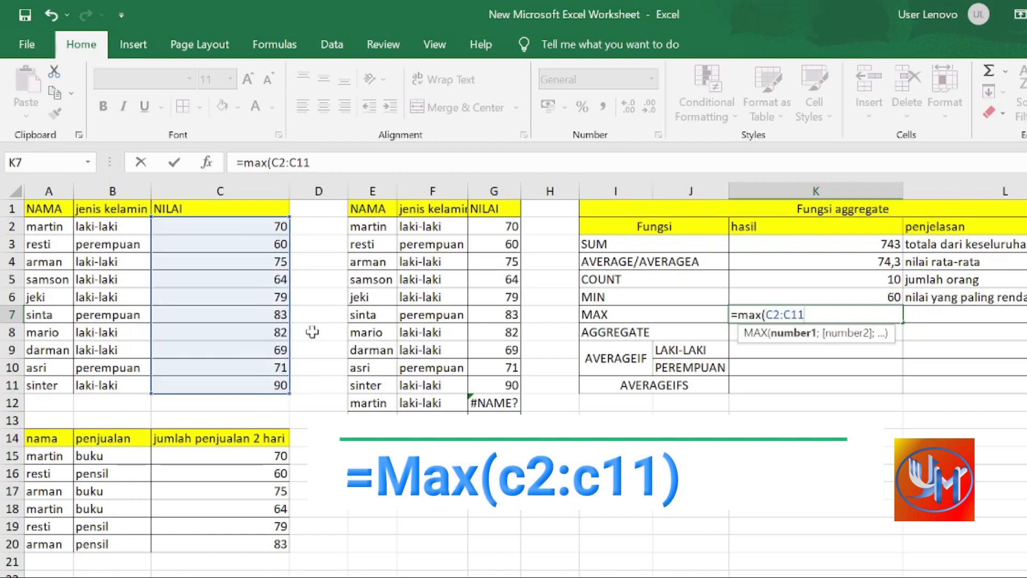
text())
key(Return)
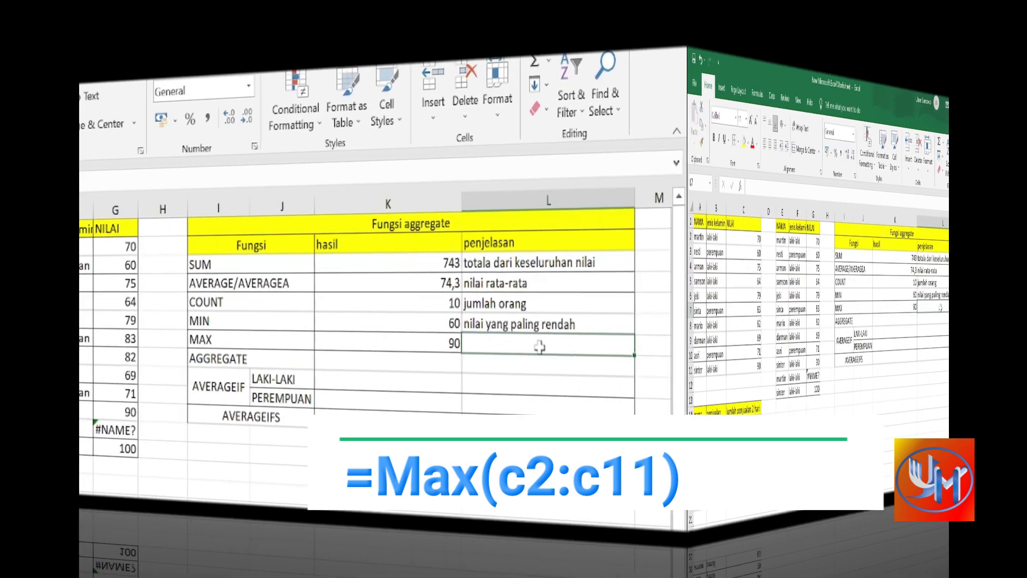
- Enter "nilai yang paling tinggi" in L7 as the explanation of the MAX result
click(380, 337)
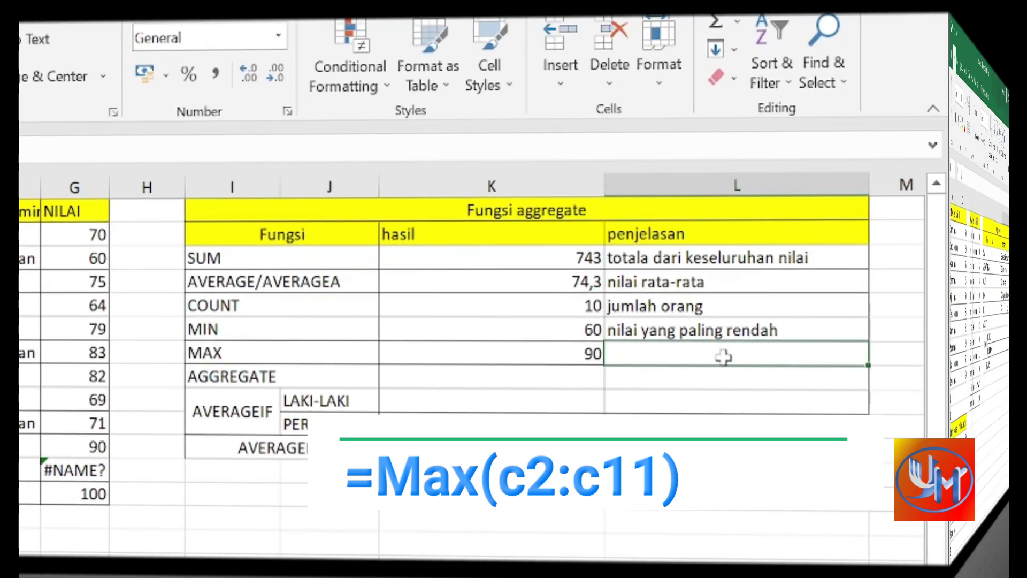
text(nilai ya)
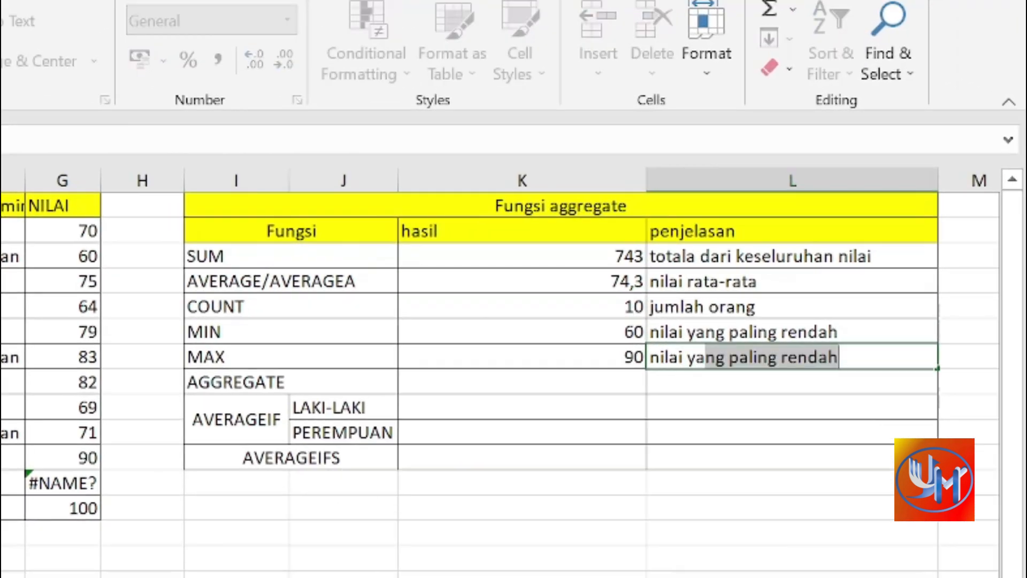
text(ng paling )
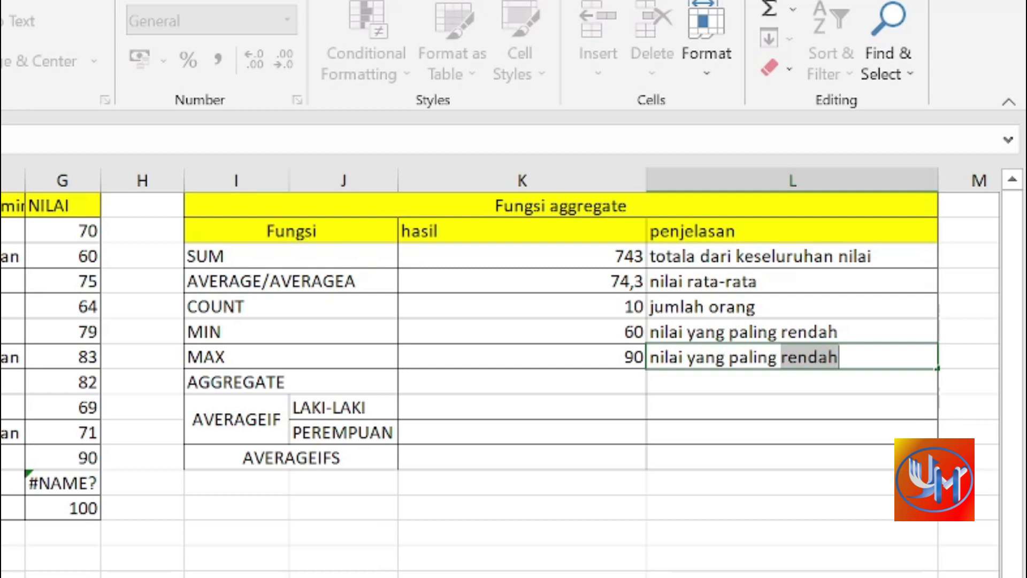
text(tinggi)
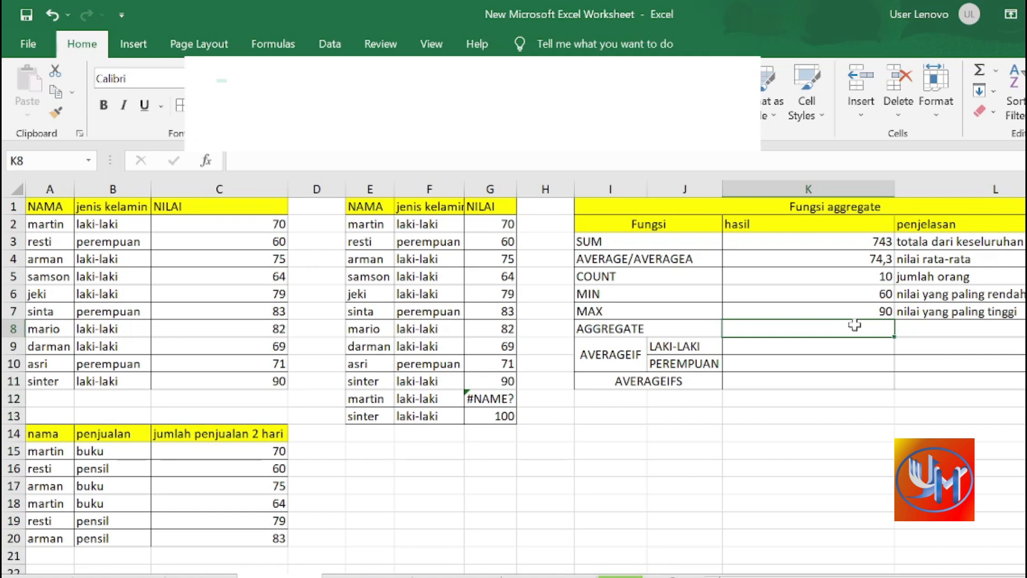
- Start an AGGREGATE formula in K8, correcting the misspelled function name to =aggregate(
text(=)
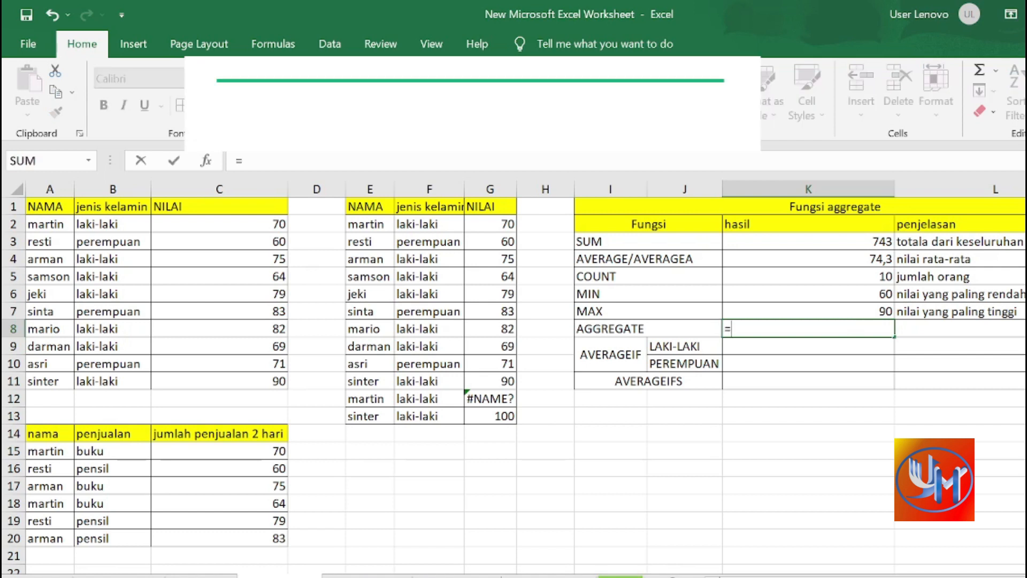
text(agg)
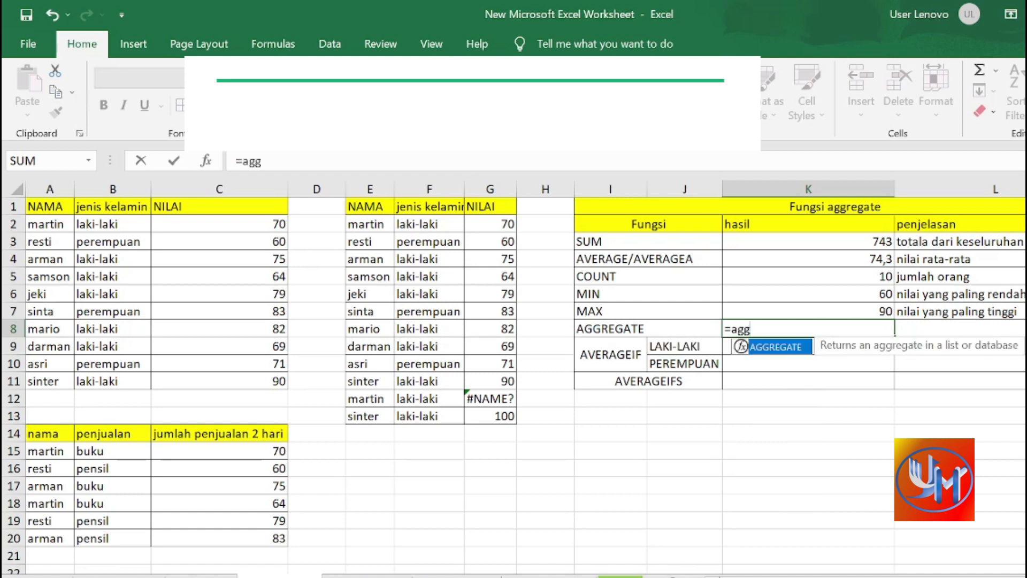
text(eregate()
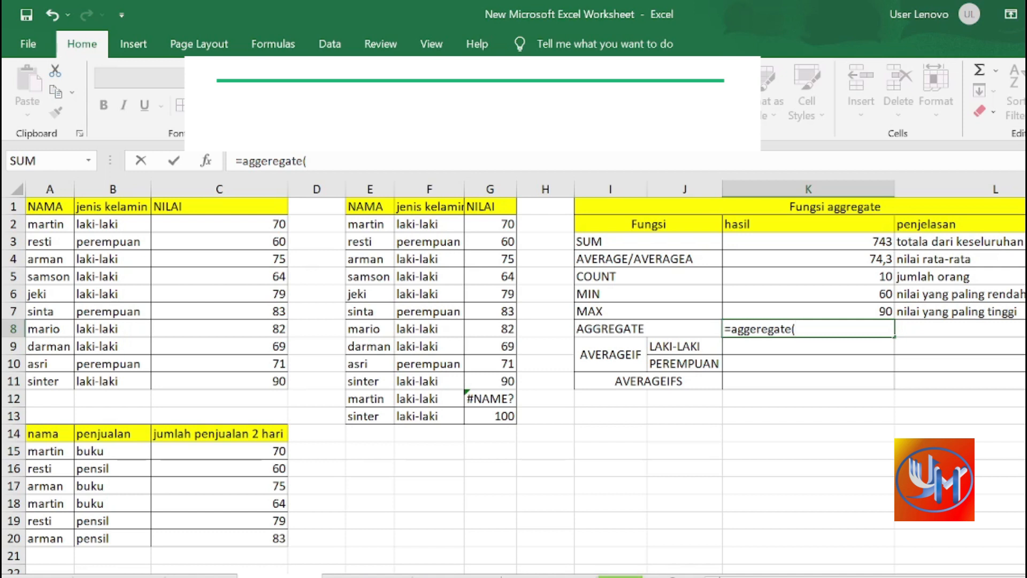
key(BackSpace)
key(BackSpace)
key(BackSpace)
key(BackSpace)
key(BackSpace)
key(BackSpace)
key(BackSpace)
key(BackSpace)
key(BackSpace)
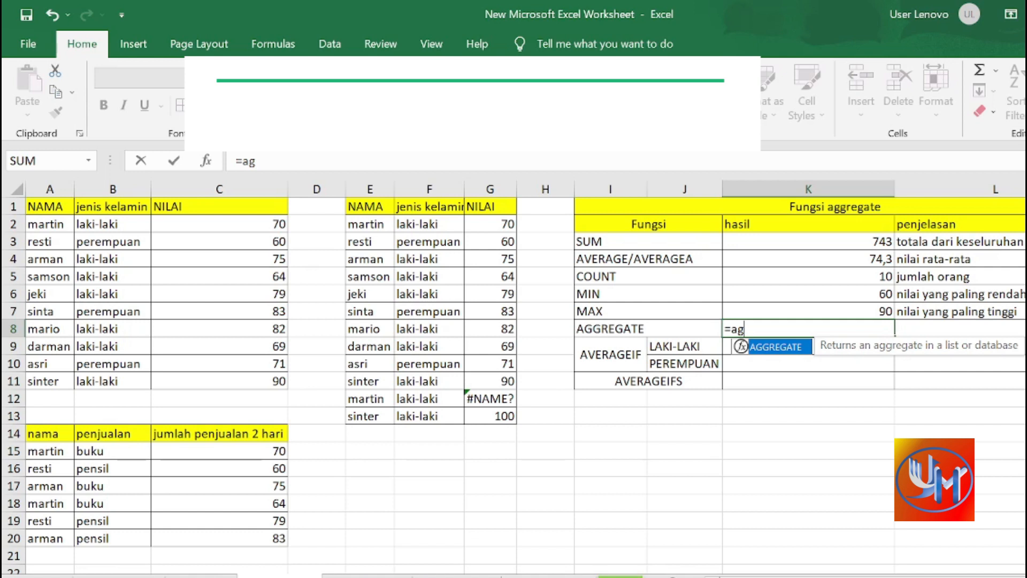
text(gregate)
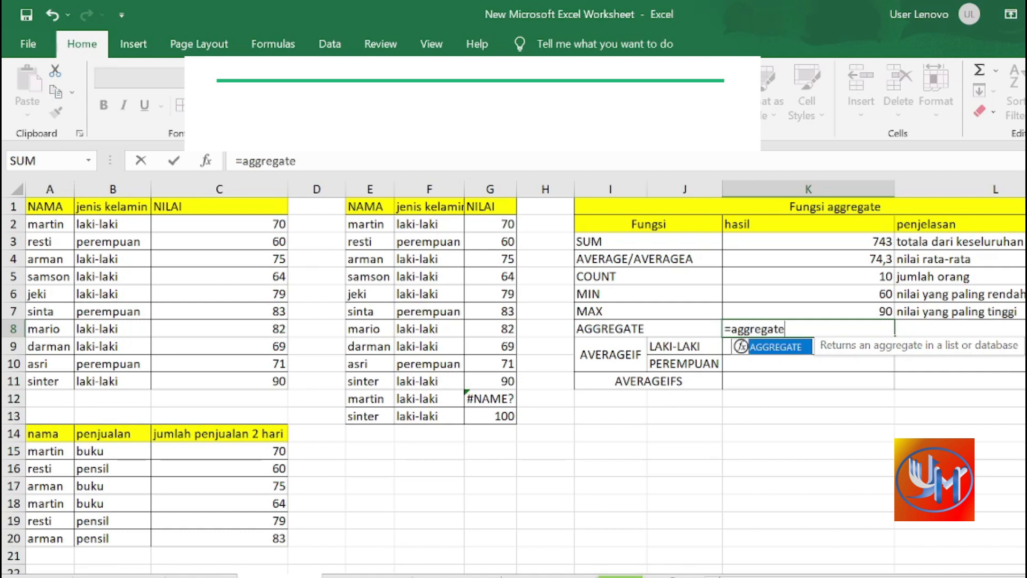
text(()
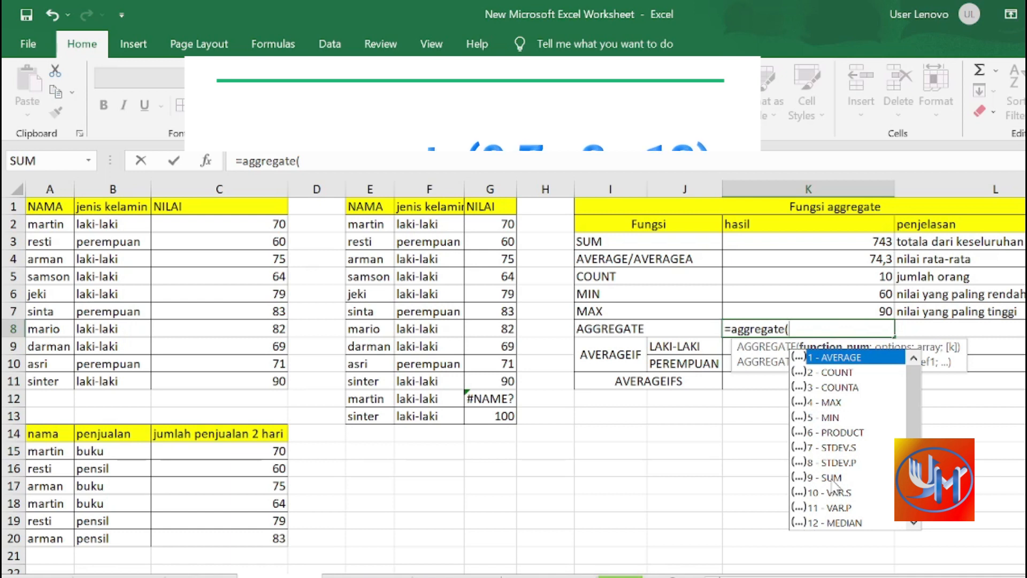
- Complete the AGGREGATE formula in K8 with function 9 (SUM), option 7 and the second table's NILAI range G2:G13
text(9)
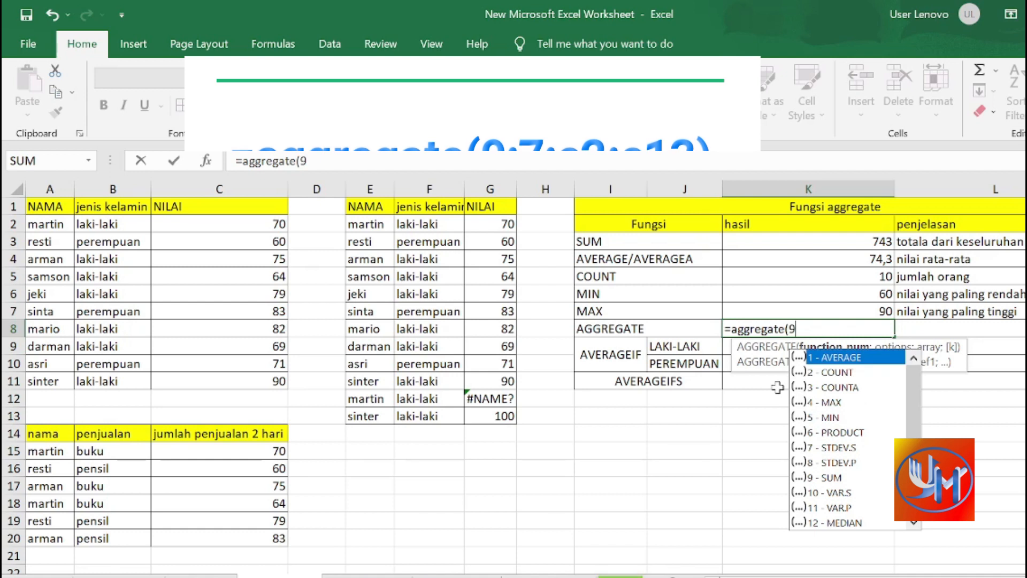
text(;)
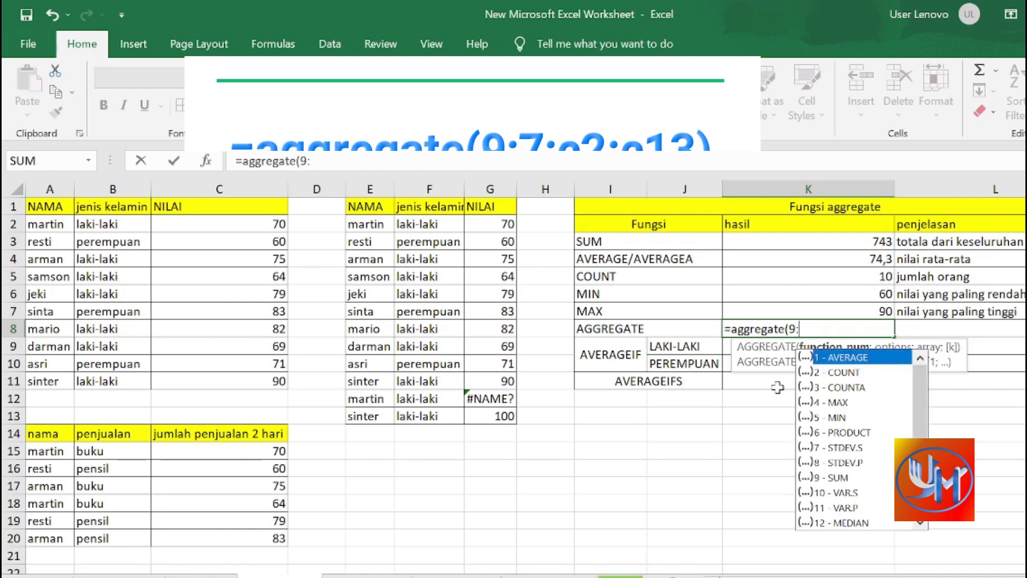
key(BackSpace)
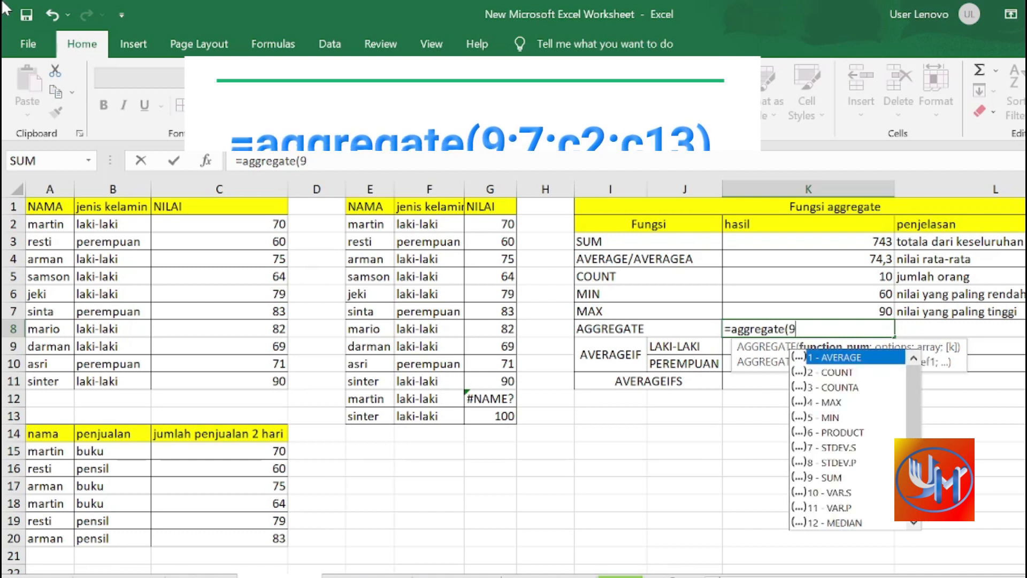
text(;)
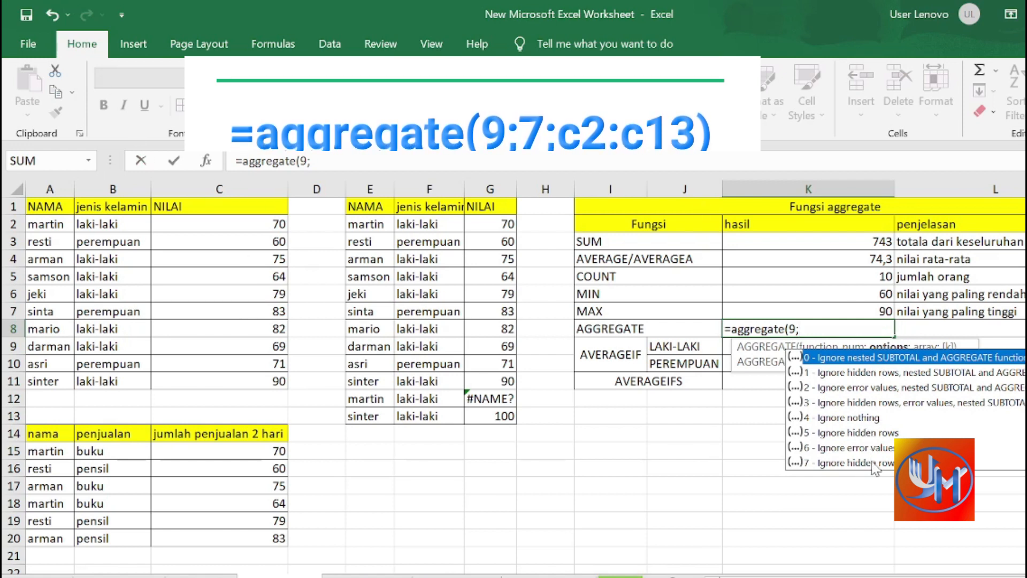
text(7)
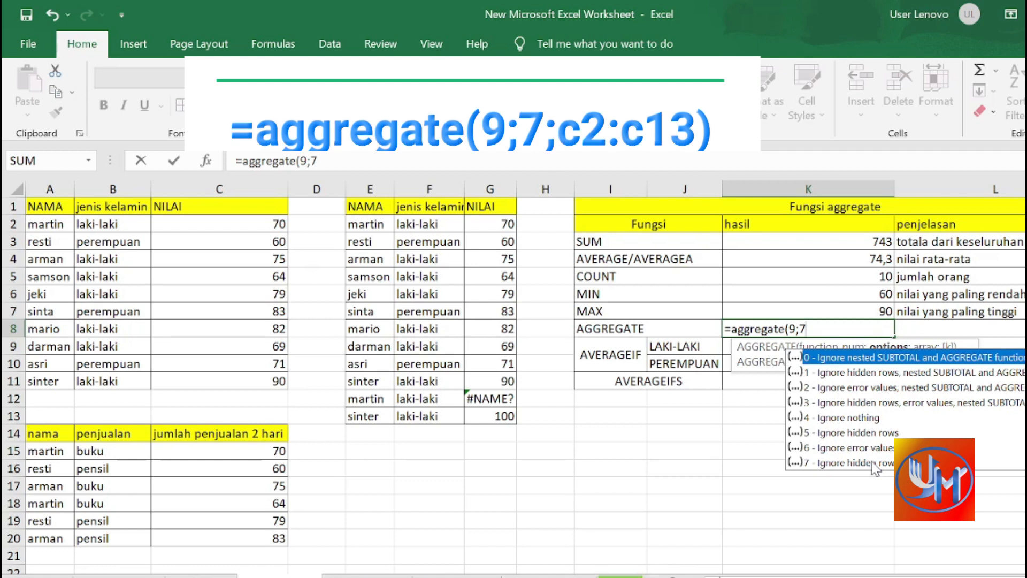
text(;)
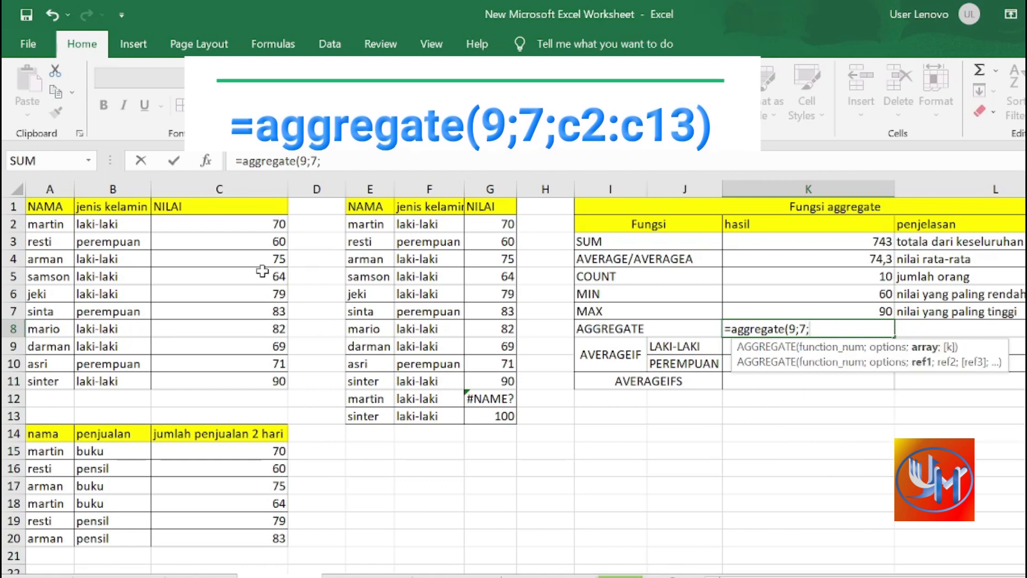
click(256, 225)
drag(499, 229, 499, 412)
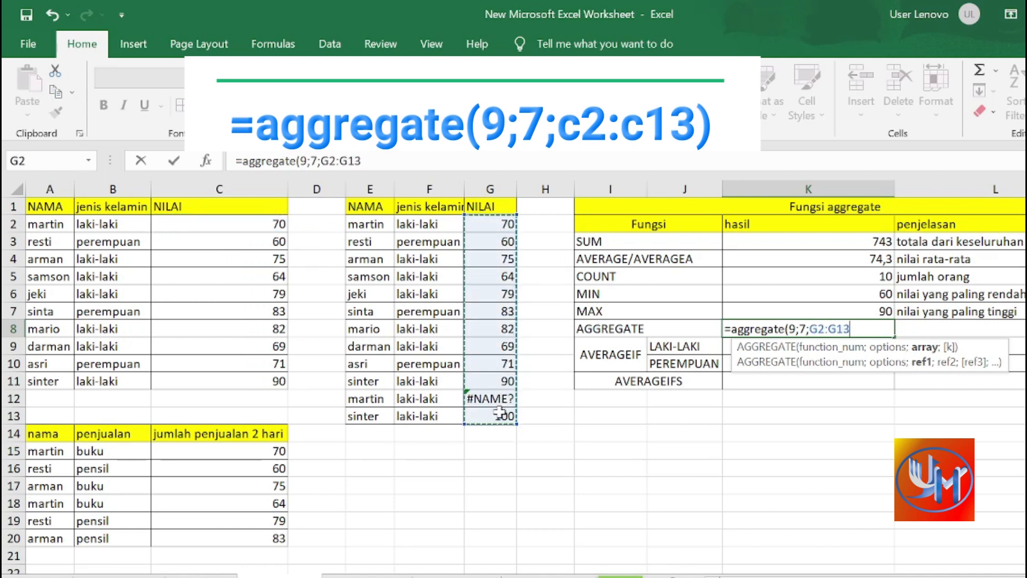
text())
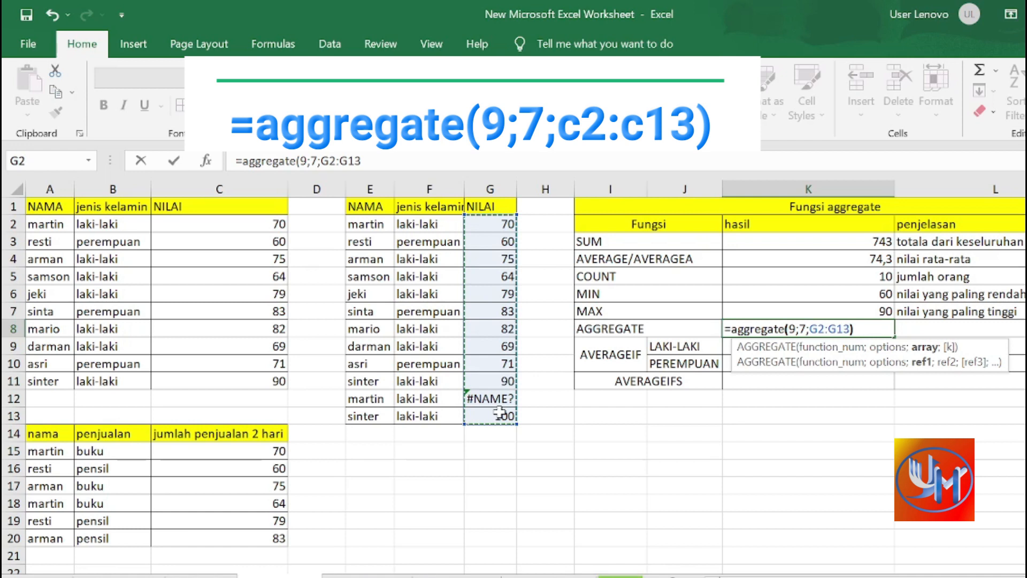
key(Return)
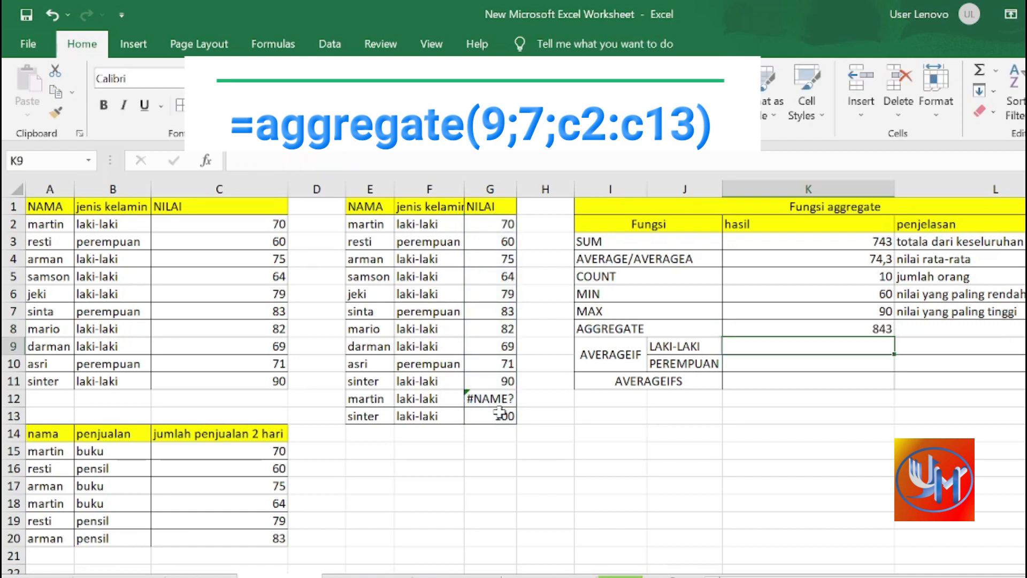
- Compare the AGGREGATE formula and result in K8 with the SUM formula and result in K3
click(880, 328)
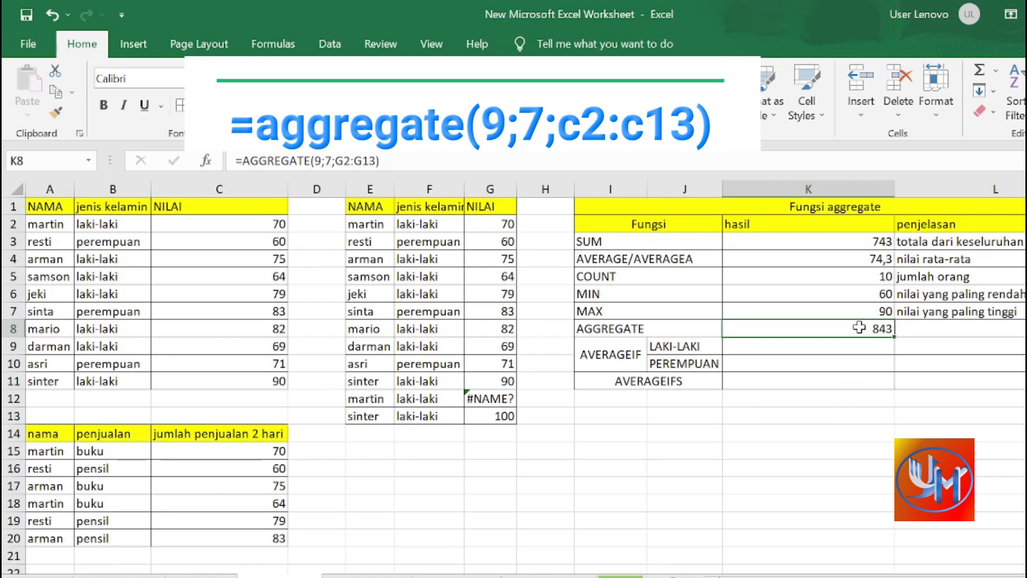
drag(682, 328, 828, 327)
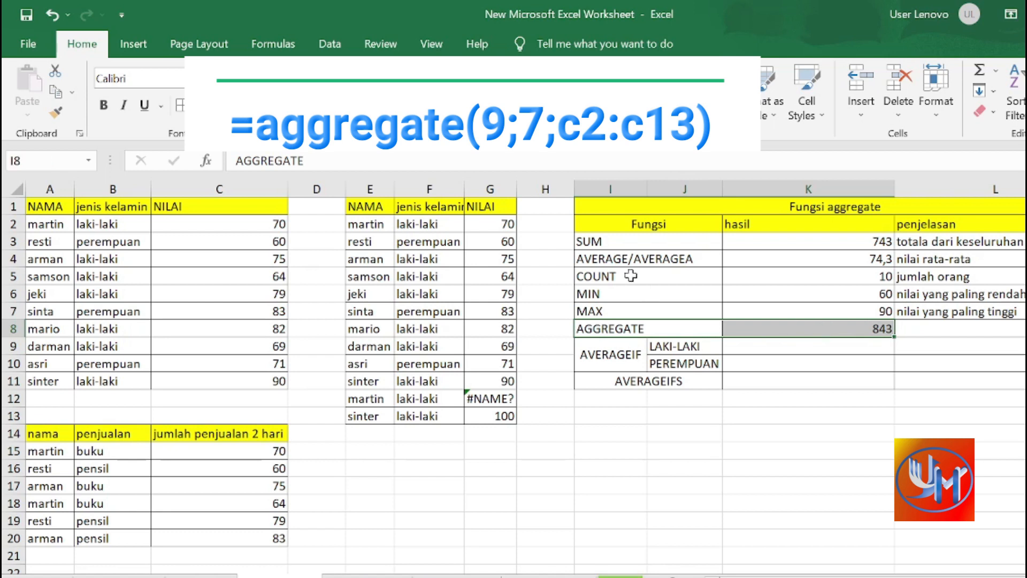
drag(642, 246, 848, 240)
click(850, 242)
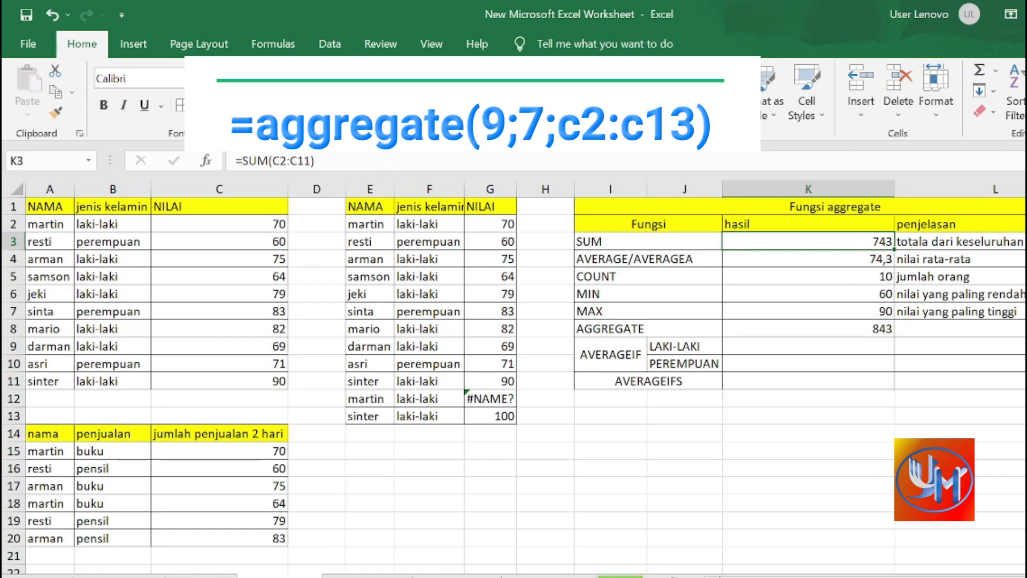
- Change the SUM formula in K3 to use the second table's NILAI range G2:G13
click(305, 160)
click(490, 227)
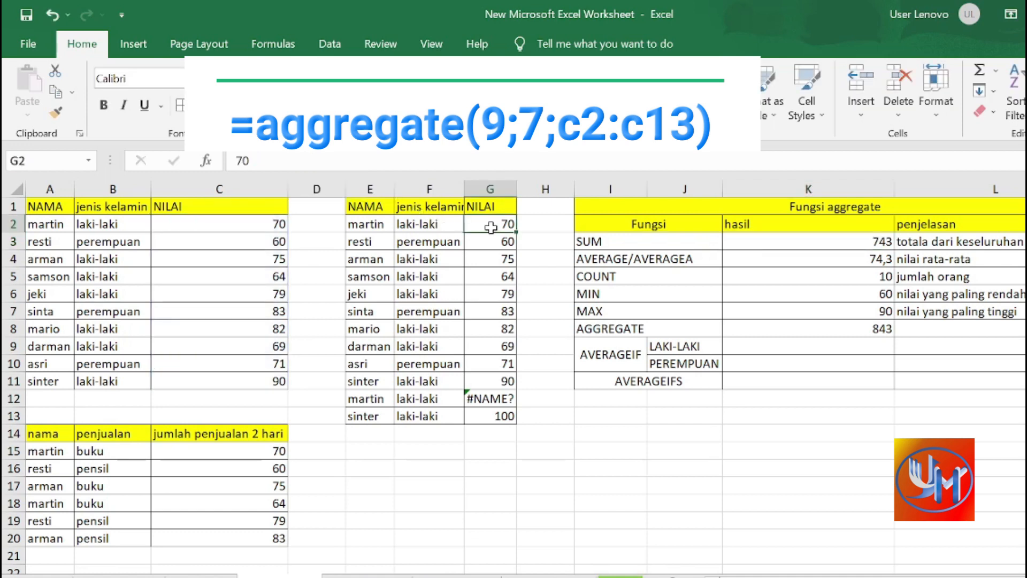
click(826, 242)
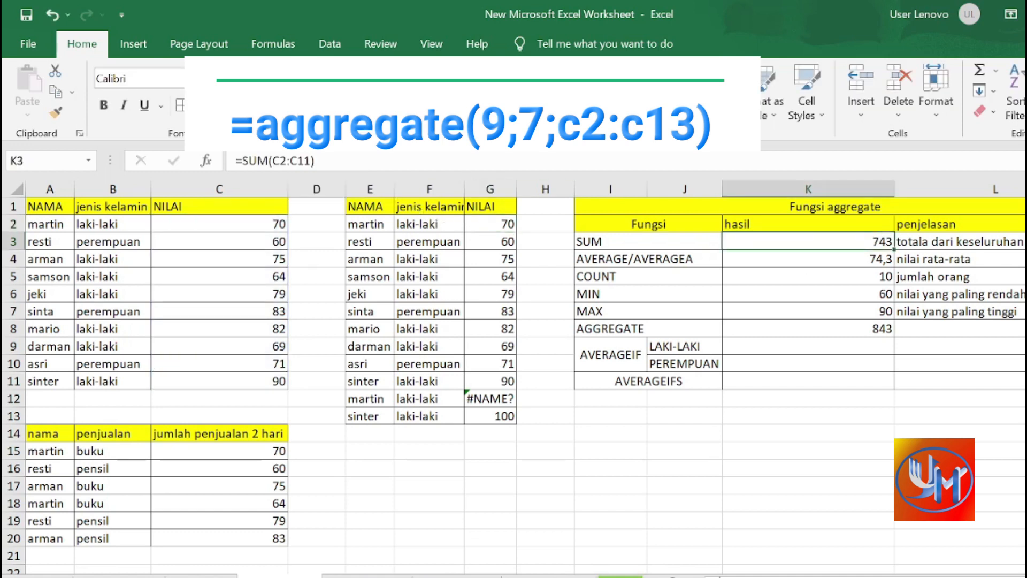
drag(311, 161, 271, 161)
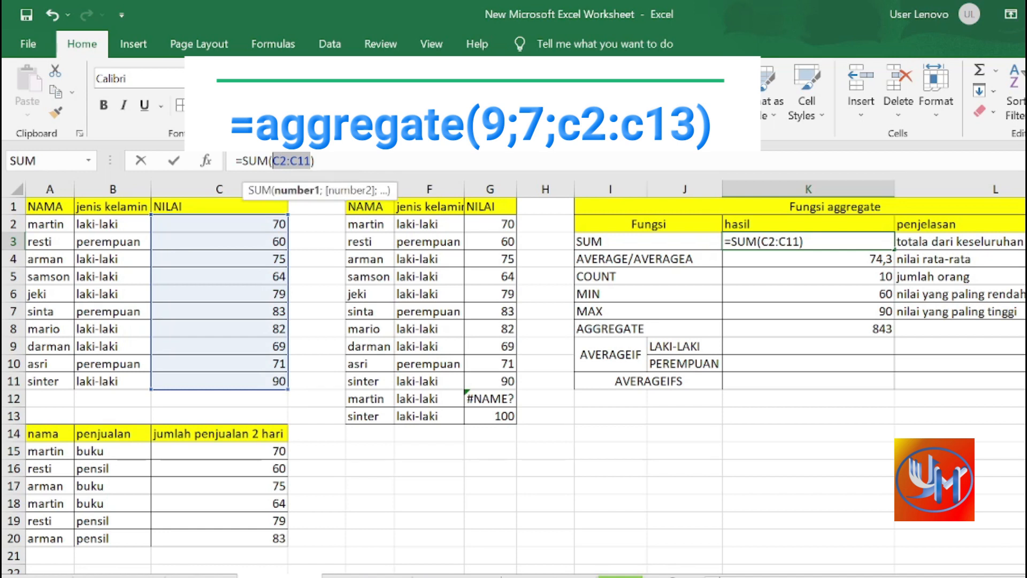
key(BackSpace)
drag(523, 224, 518, 417)
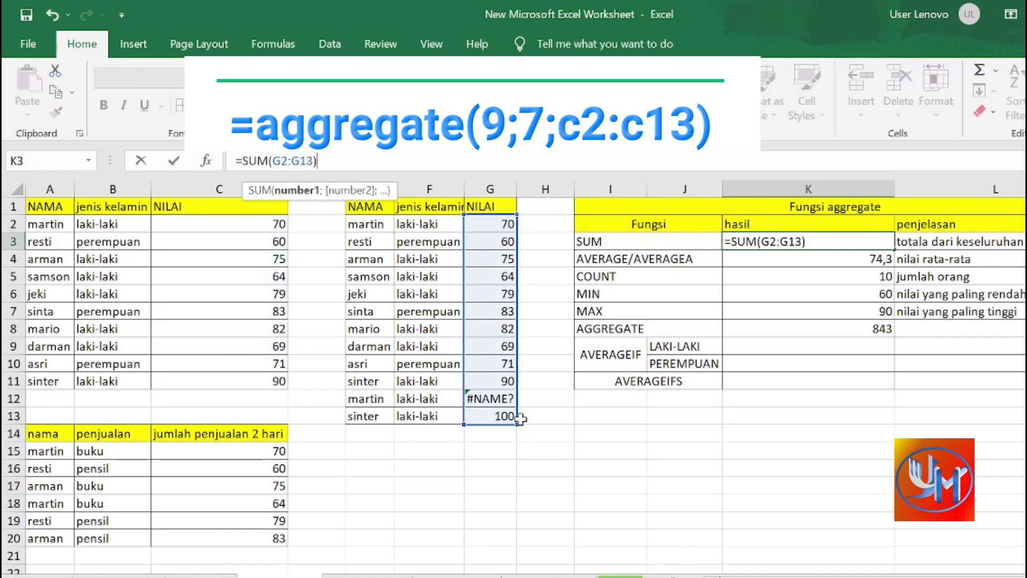
key(Return)
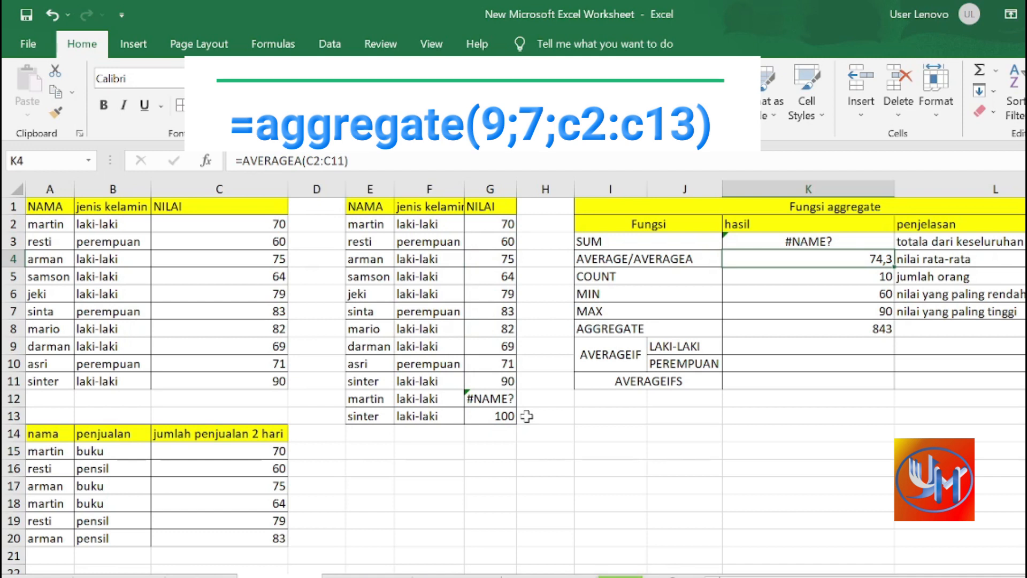
- Compare the error cell G12 with the SUM result in K3 and undo the range change in K3
click(502, 398)
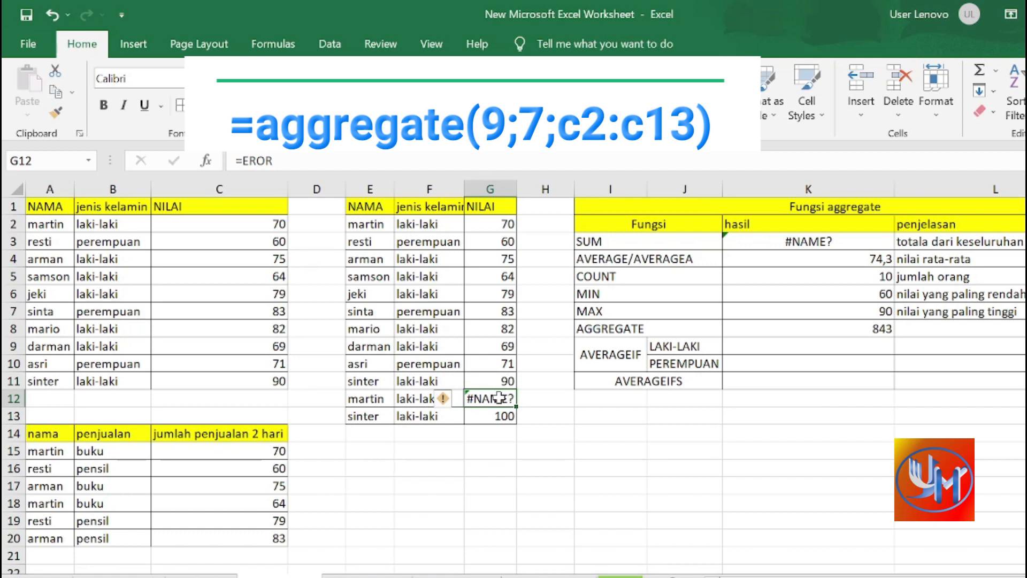
click(872, 242)
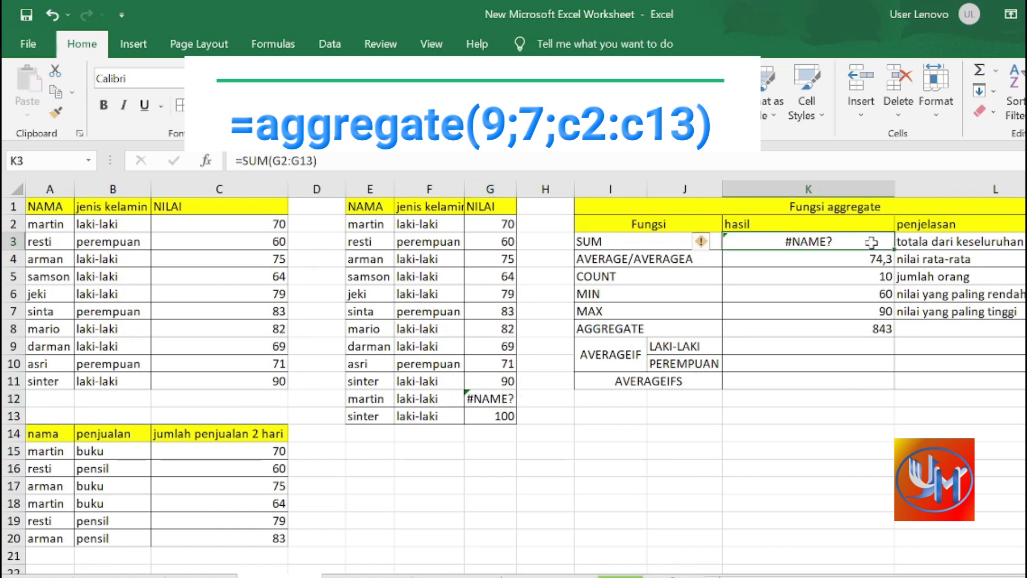
click(508, 398)
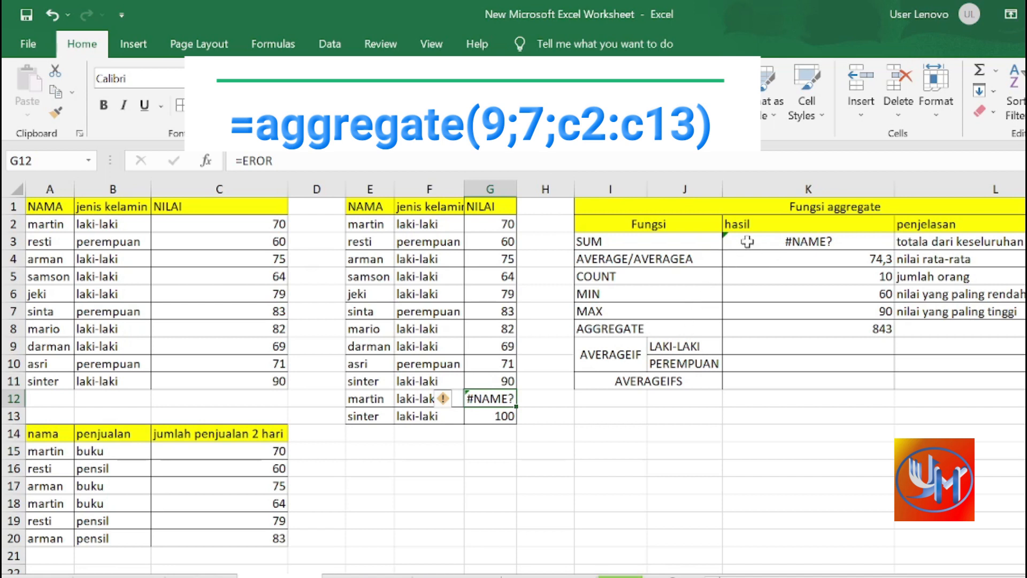
key(ctrl+z)
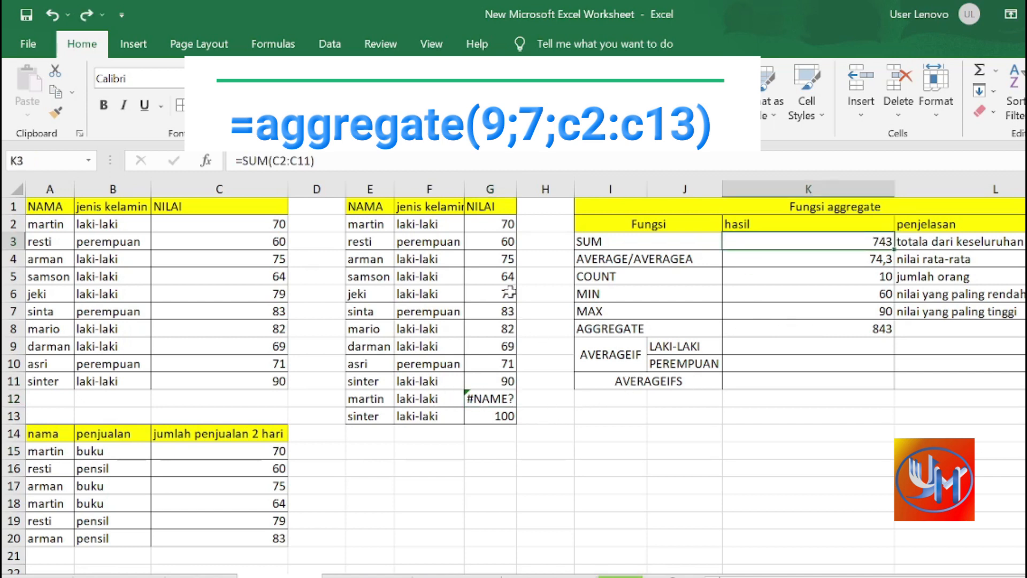
- Review the AGGREGATE formula in K8 against its source range G2:G13
click(874, 327)
drag(498, 227, 503, 415)
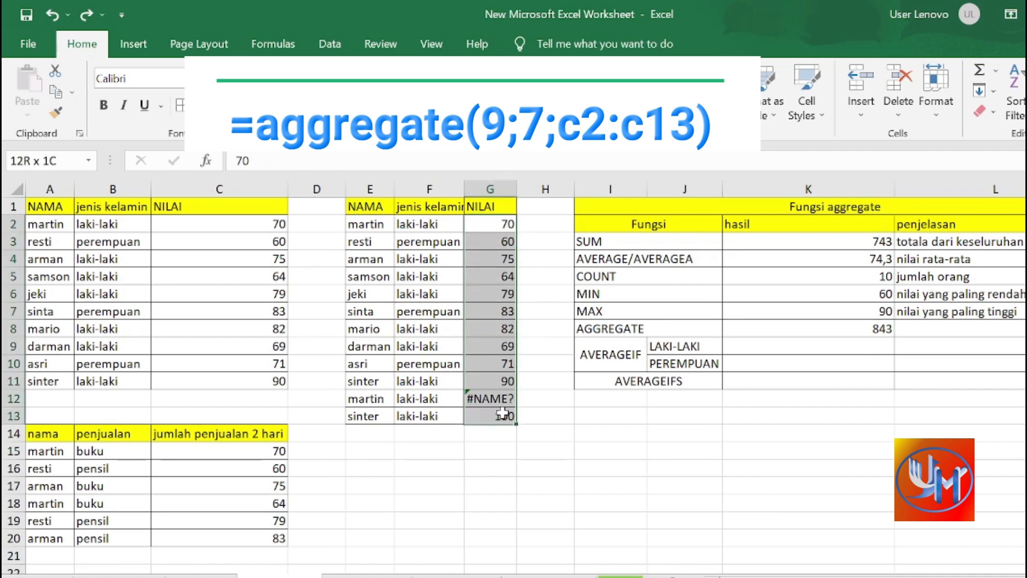
click(829, 334)
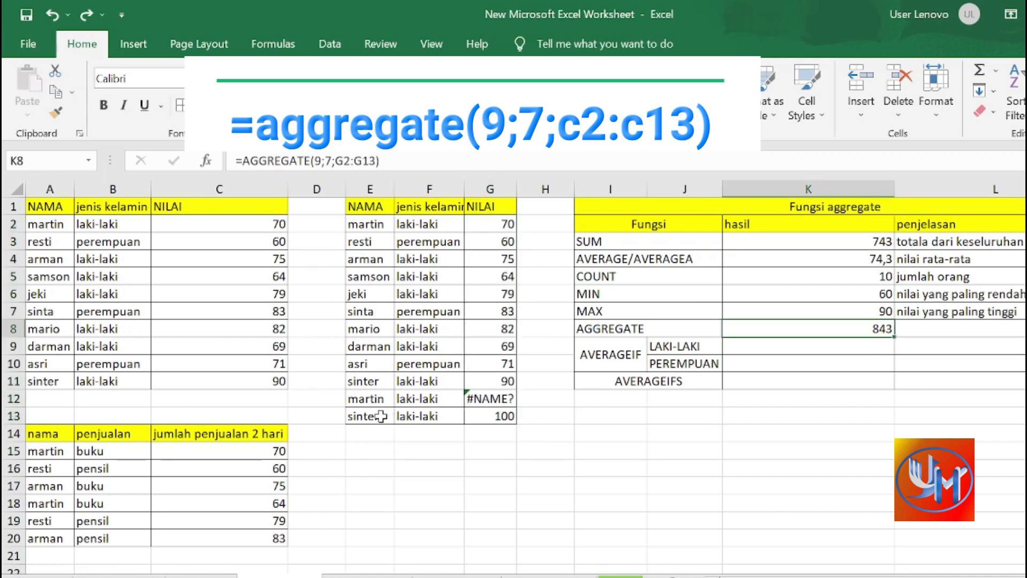
- Hide row 13 and check the AGGREGATE result in K8
drag(369, 416, 490, 416)
click(14, 415)
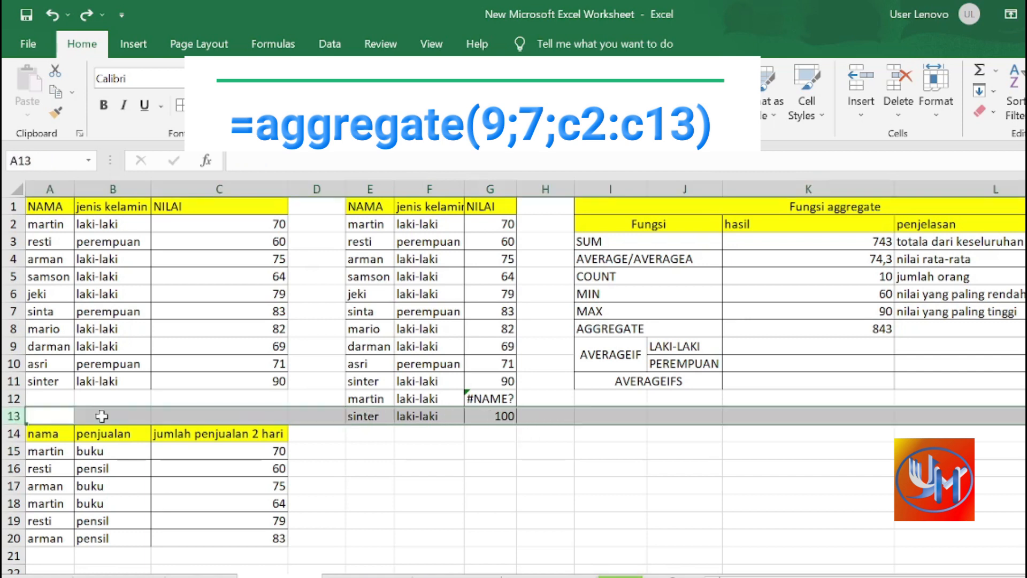
right_click(395, 417)
click(437, 382)
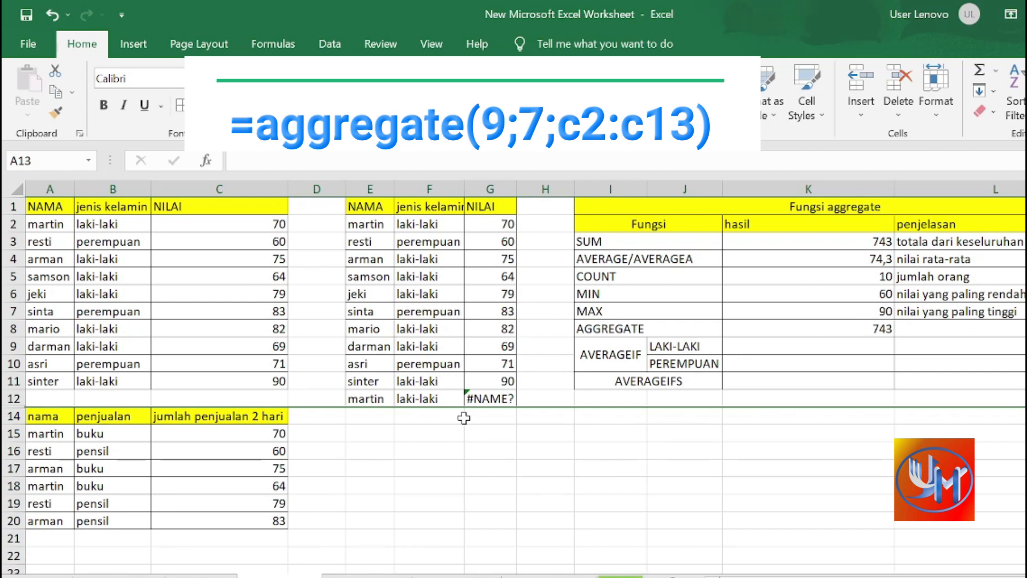
click(855, 326)
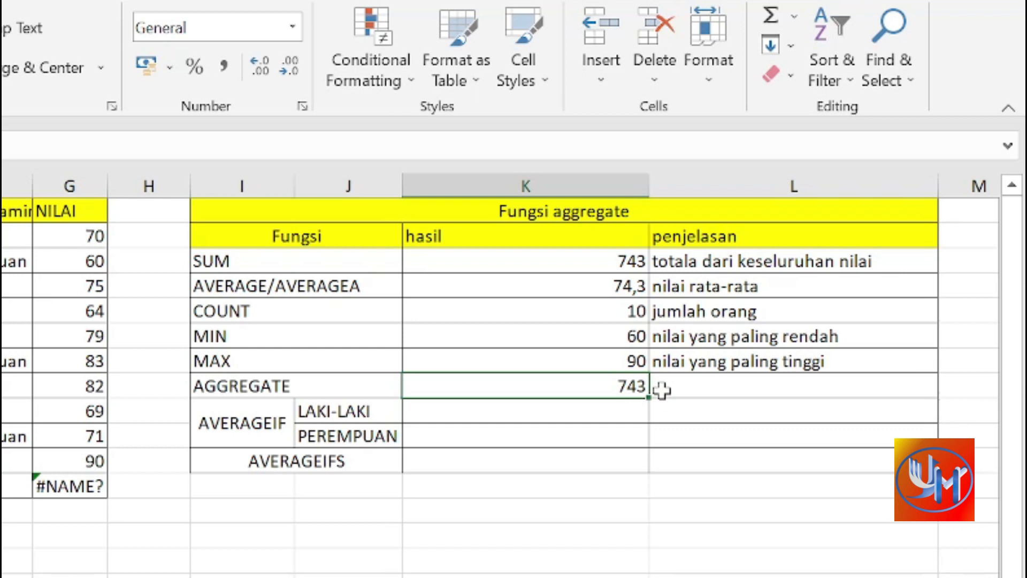
- Enter "untuk mengerjakan data yang eror" in L8 as the explanation of the AGGREGATE result
click(662, 390)
text(un)
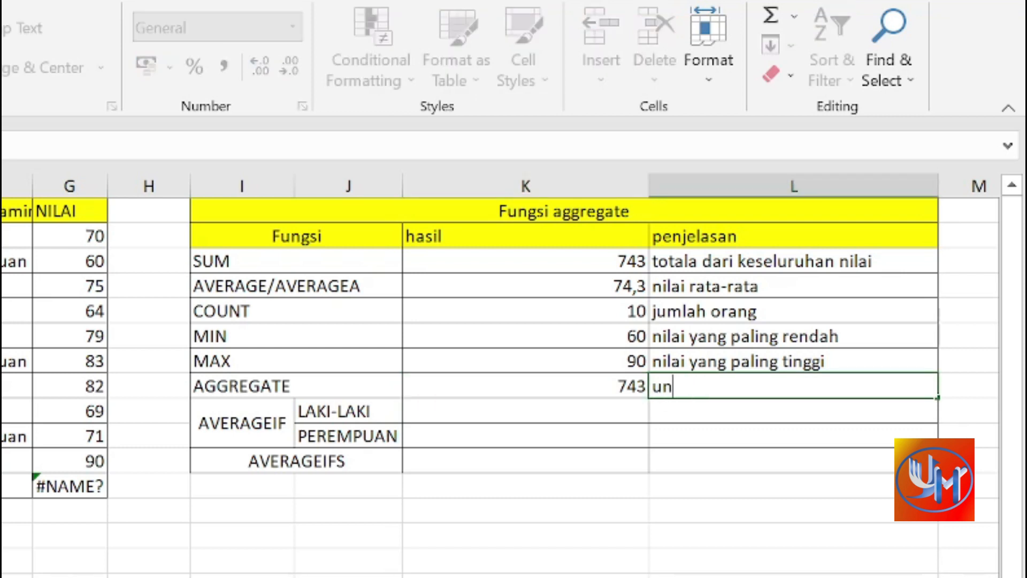
text(tuk mengerj)
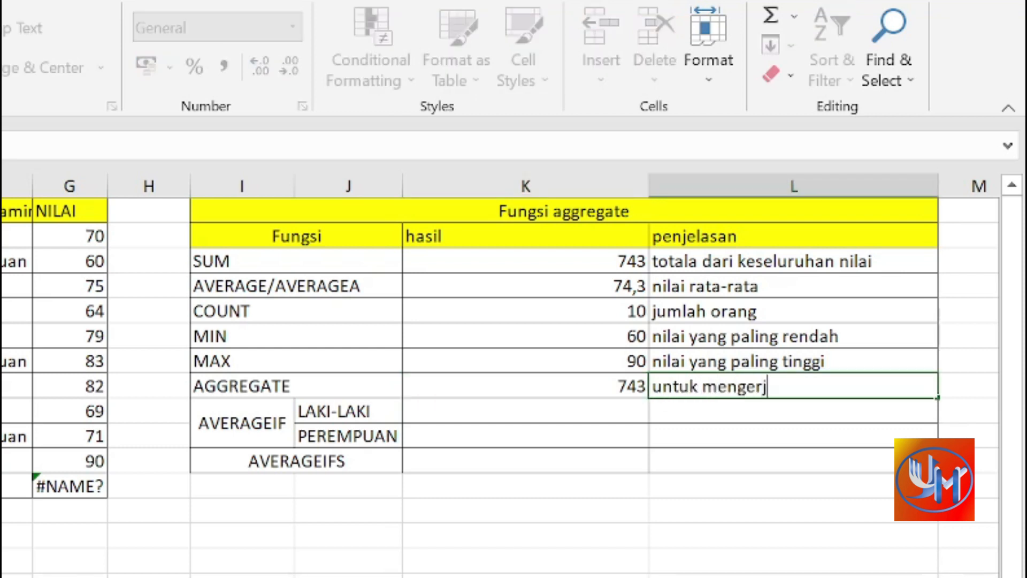
text(akan data yang me)
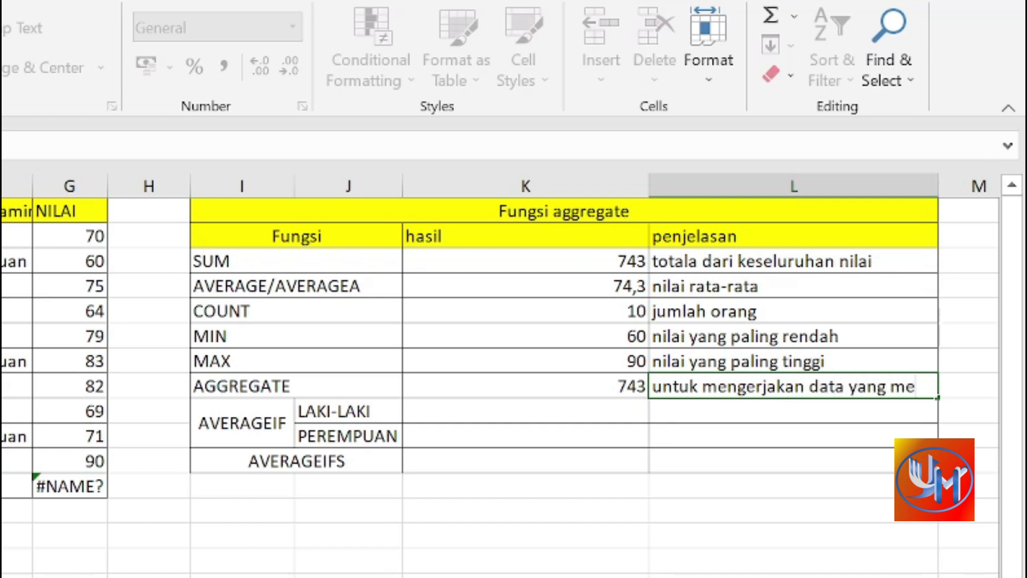
key(BackSpace)
key(BackSpace)
text(eoro)
key(BackSpace)
key(BackSpace)
key(BackSpace)
text(ror)
- Reword the explanation in L8 to "untuk menjumlahkan total data yang eror" and widen column L to fit the text
drag(805, 386, 703, 386)
text(menjumlah)
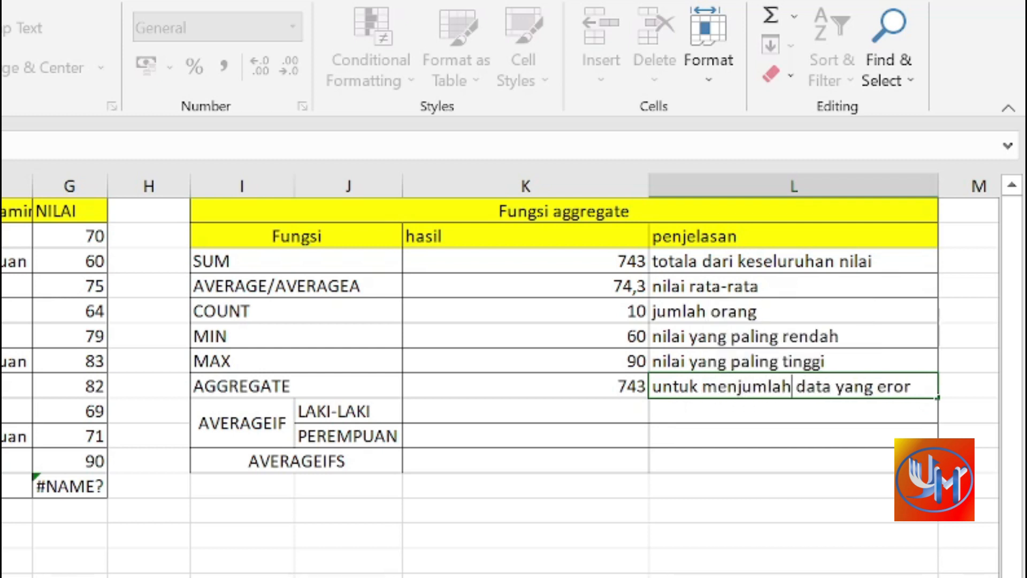
text(kan total)
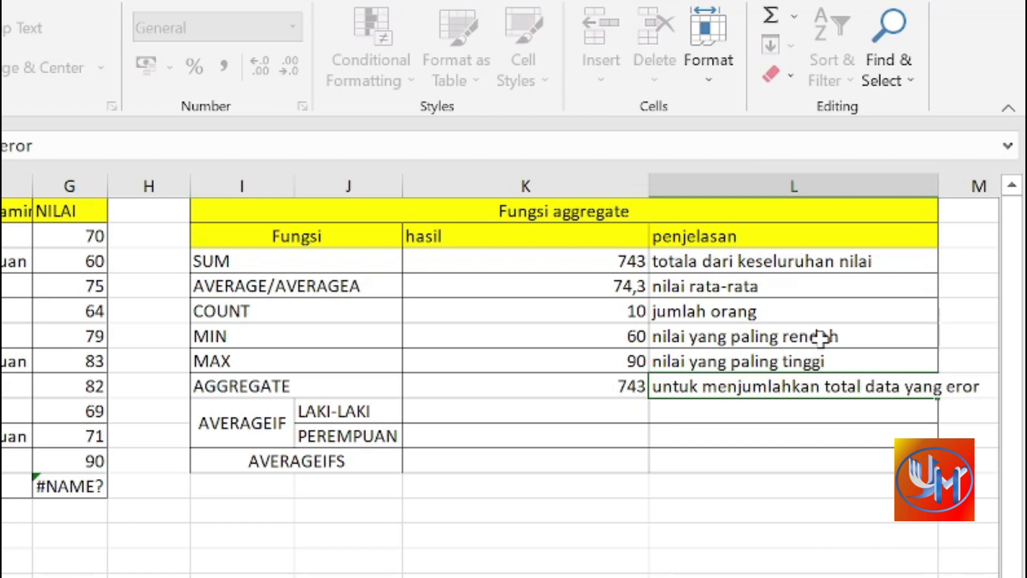
click(936, 184)
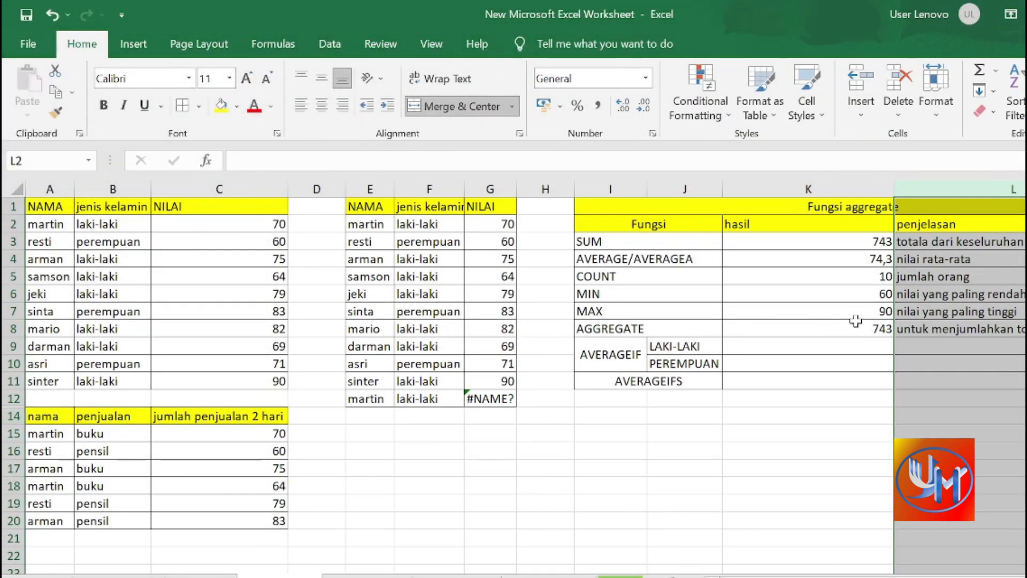
- Unhide row 13 between rows 12 and 14
click(857, 323)
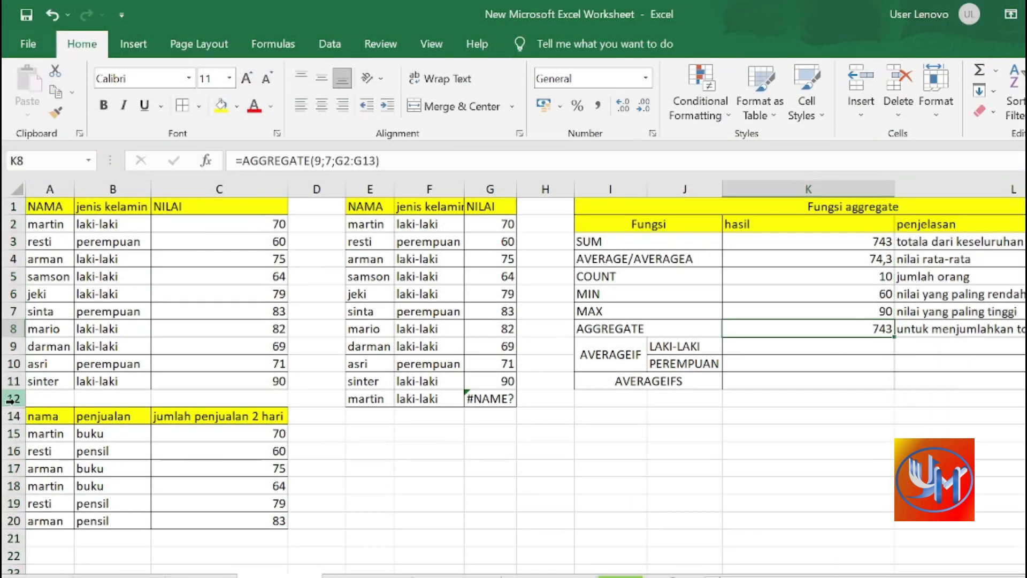
drag(13, 399, 15, 417)
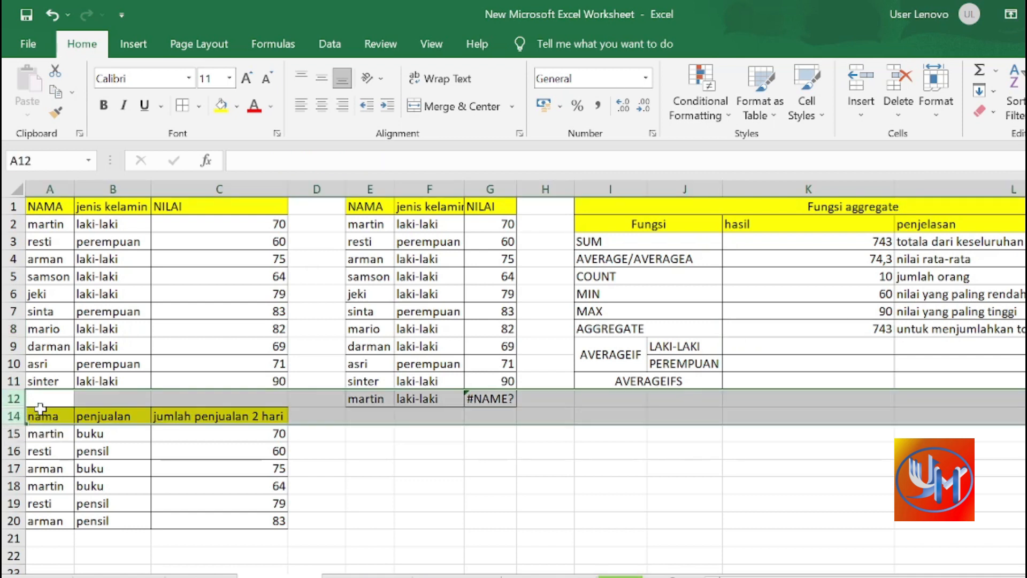
right_click(55, 412)
click(110, 393)
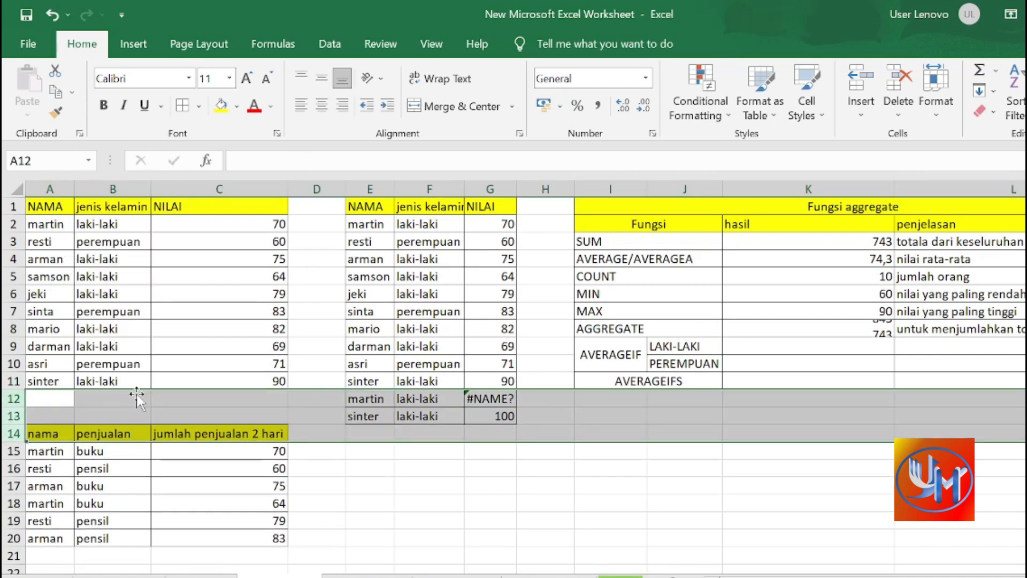
- Examine the AGGREGATE formula and result in K8 together with the scores in G2:G13
click(878, 327)
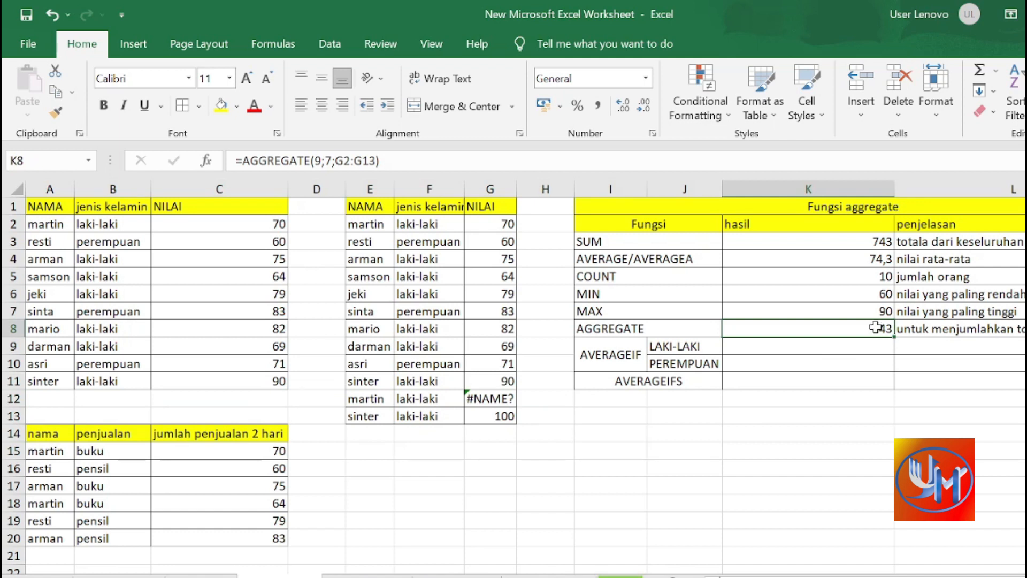
drag(498, 416, 492, 224)
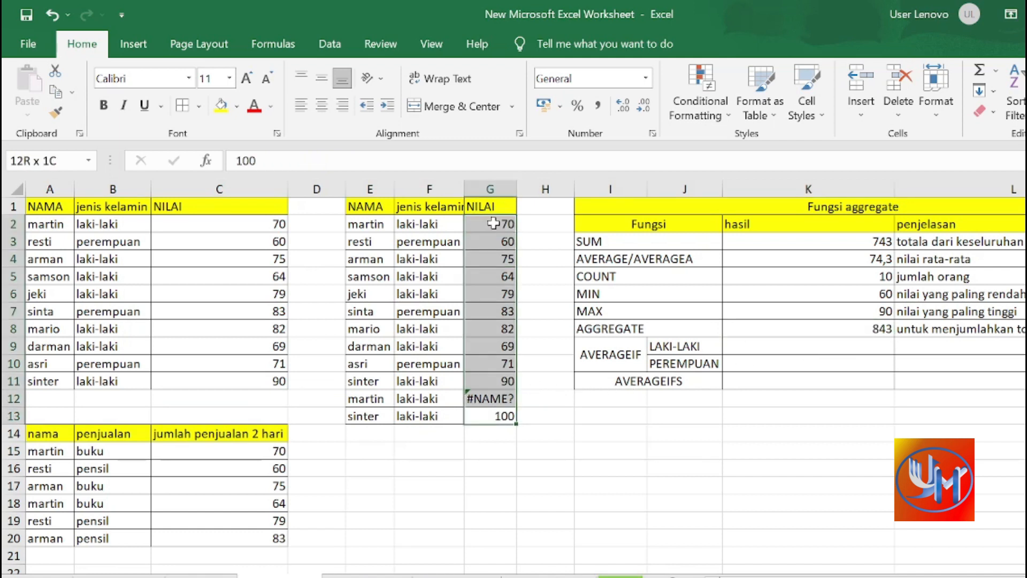
double_click(860, 329)
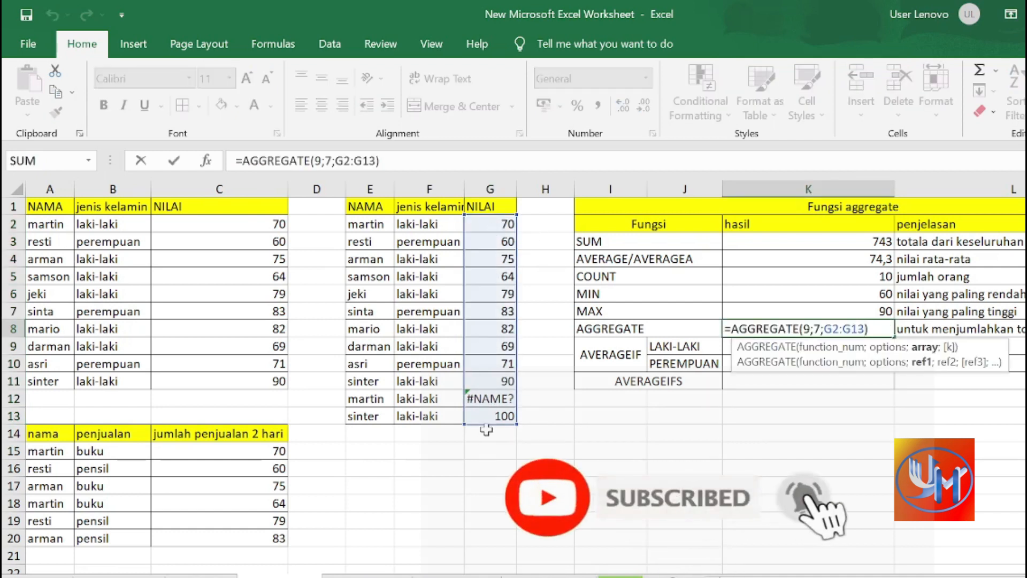
click(732, 445)
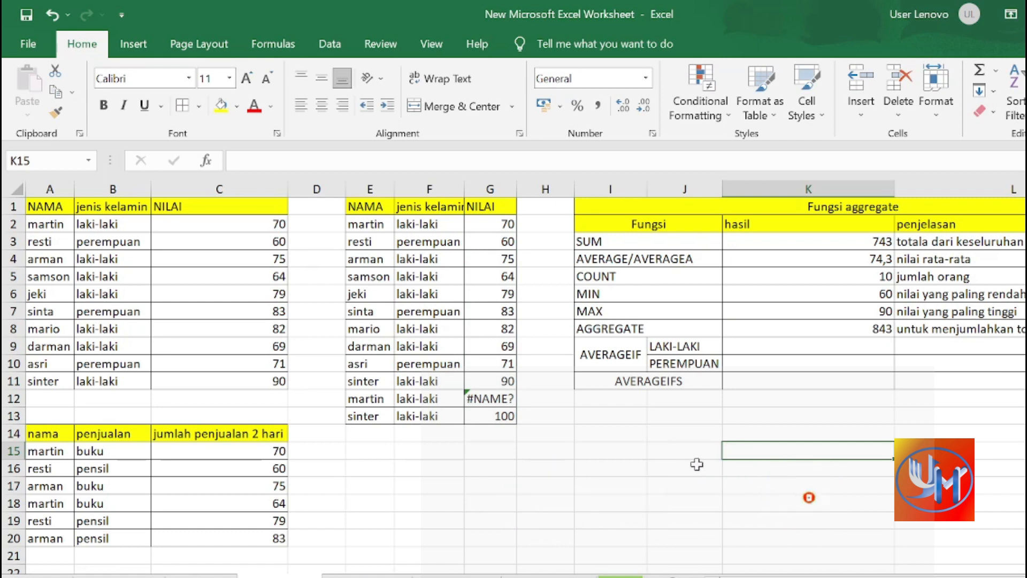
- Enter =AVERAGEIF(B2:B11;"laki-laki";C2:C11) in K9 to average the male scores
click(860, 346)
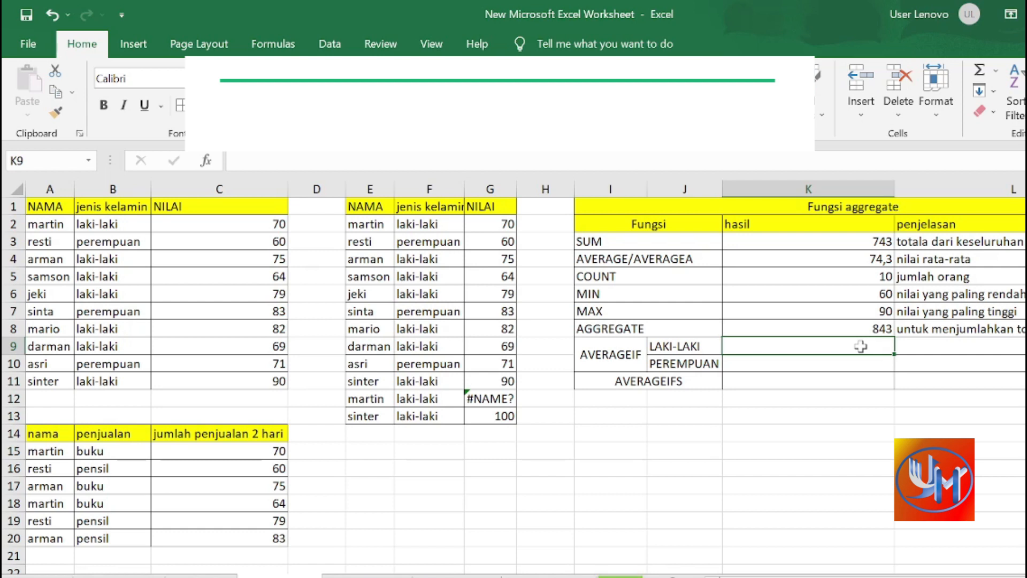
text(=a)
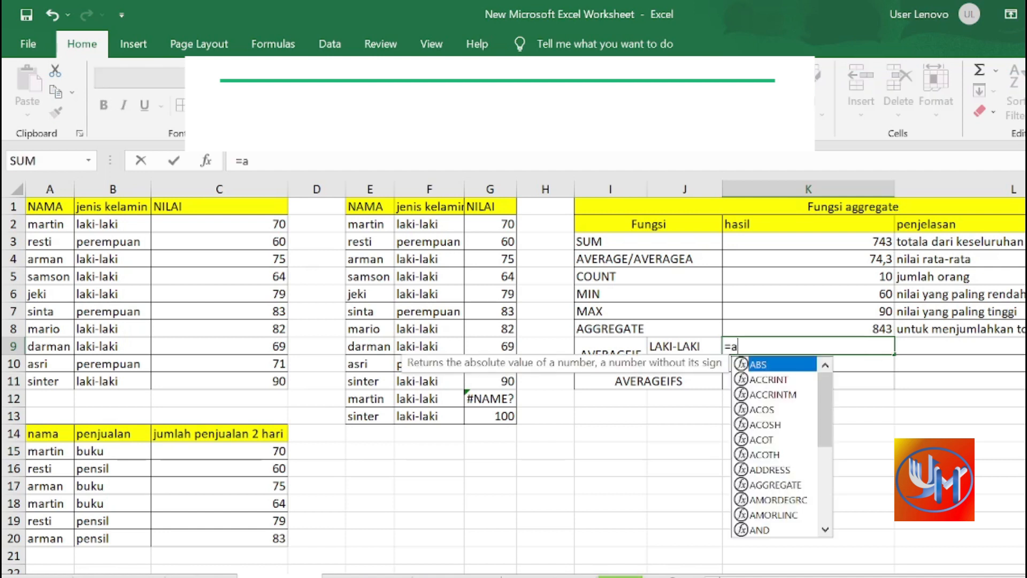
text(verage)
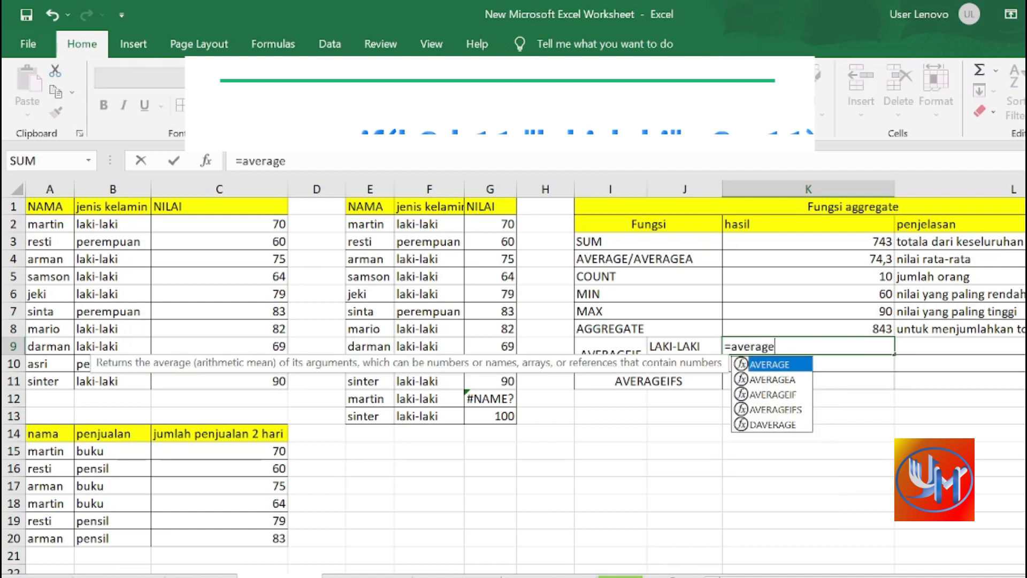
text(if)
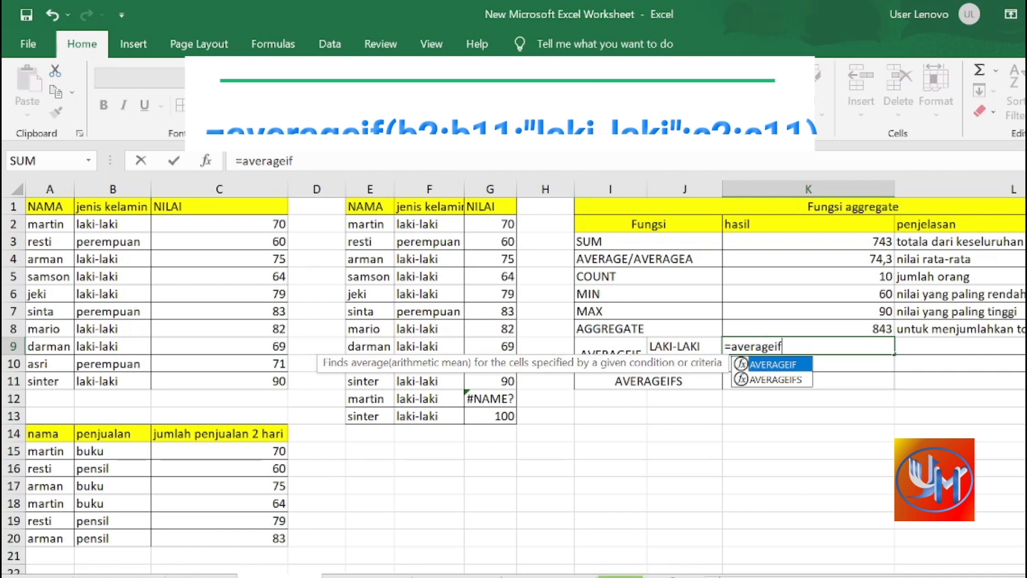
text(()
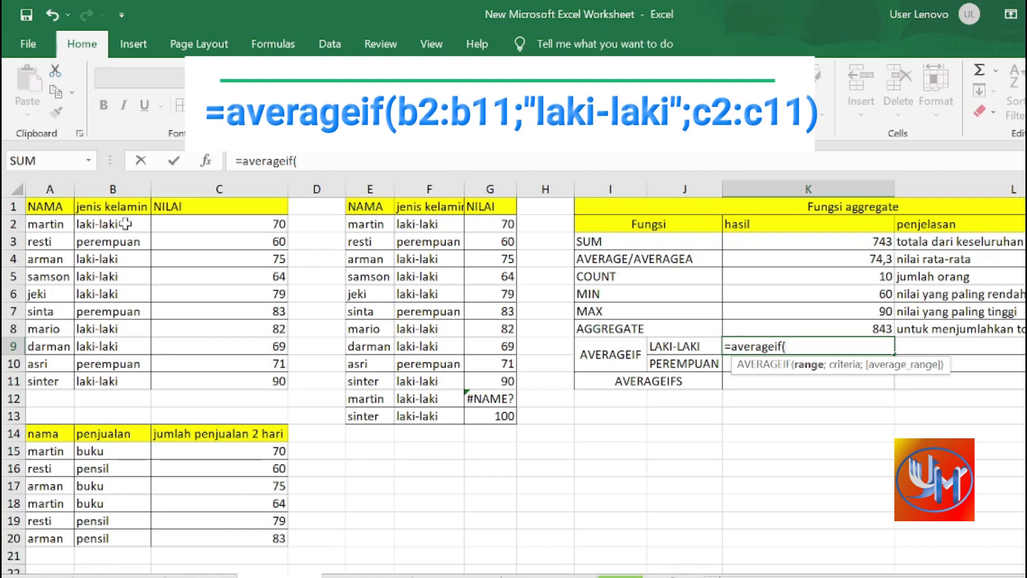
drag(126, 218, 119, 378)
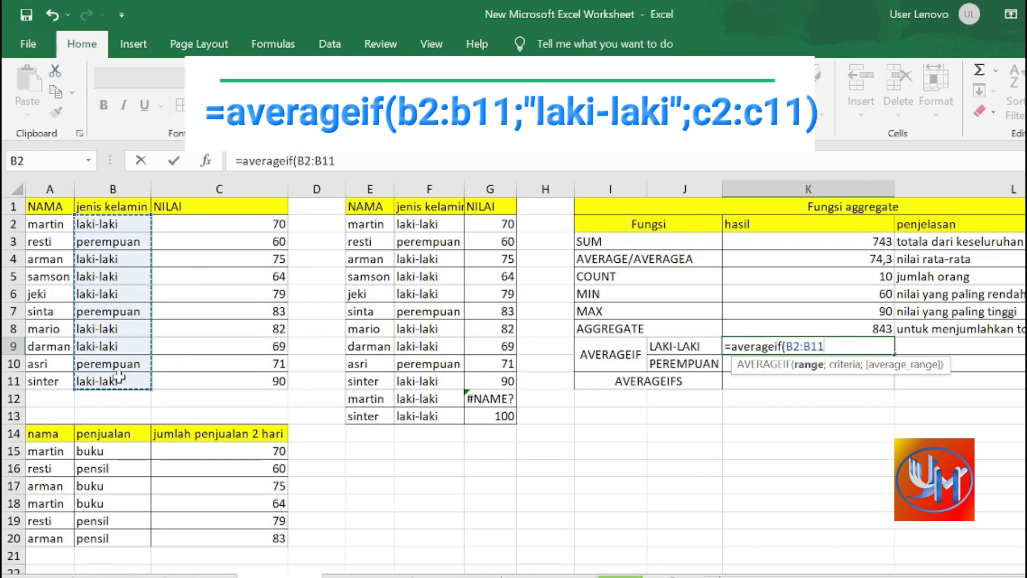
text(;)
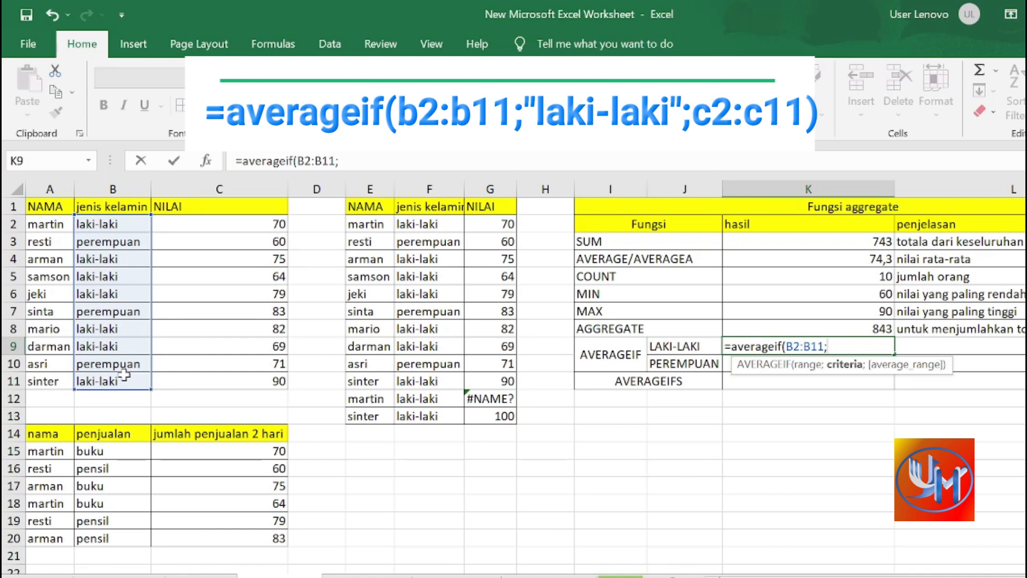
text("laki-laki)
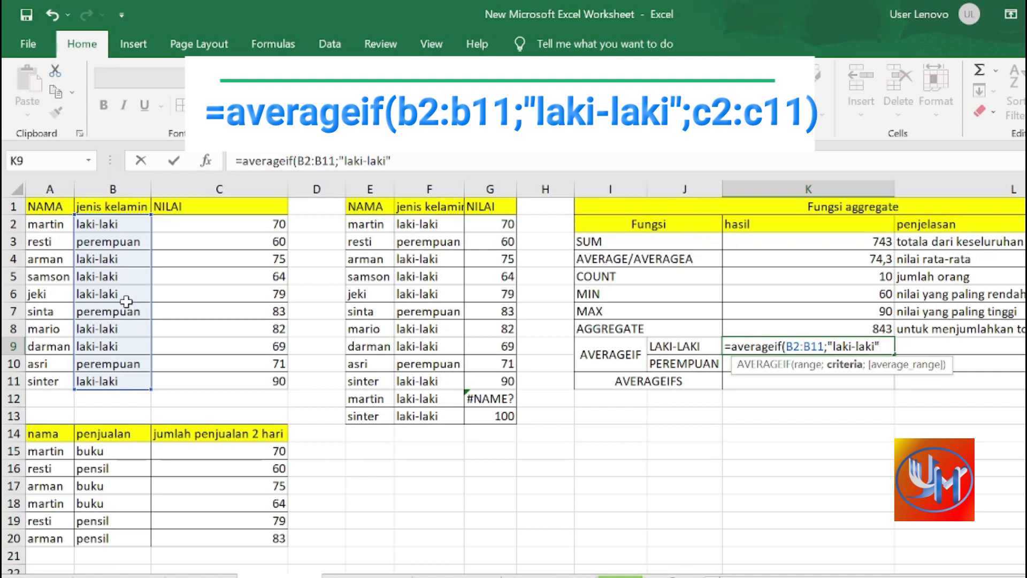
text(;)
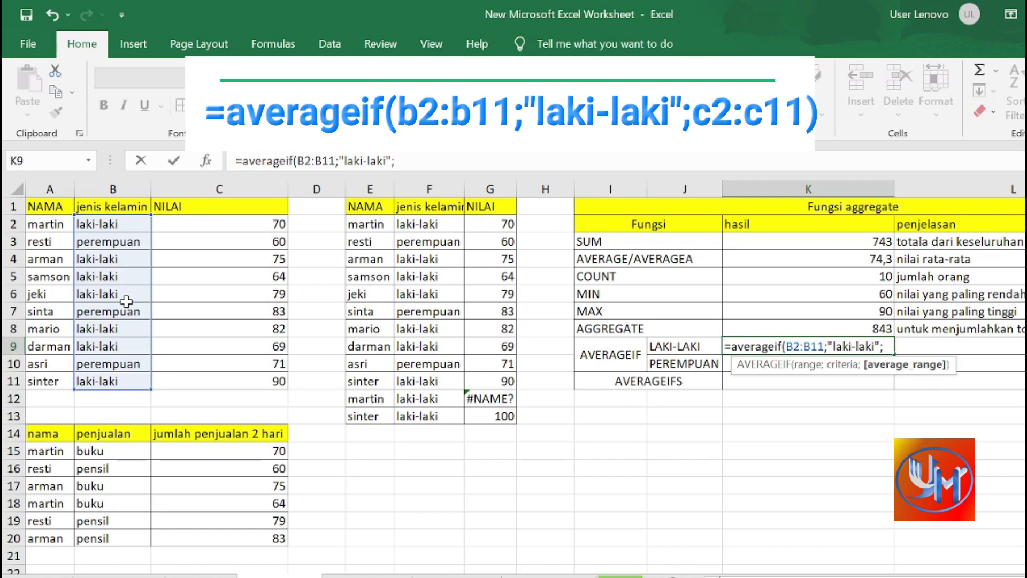
drag(196, 223, 223, 381)
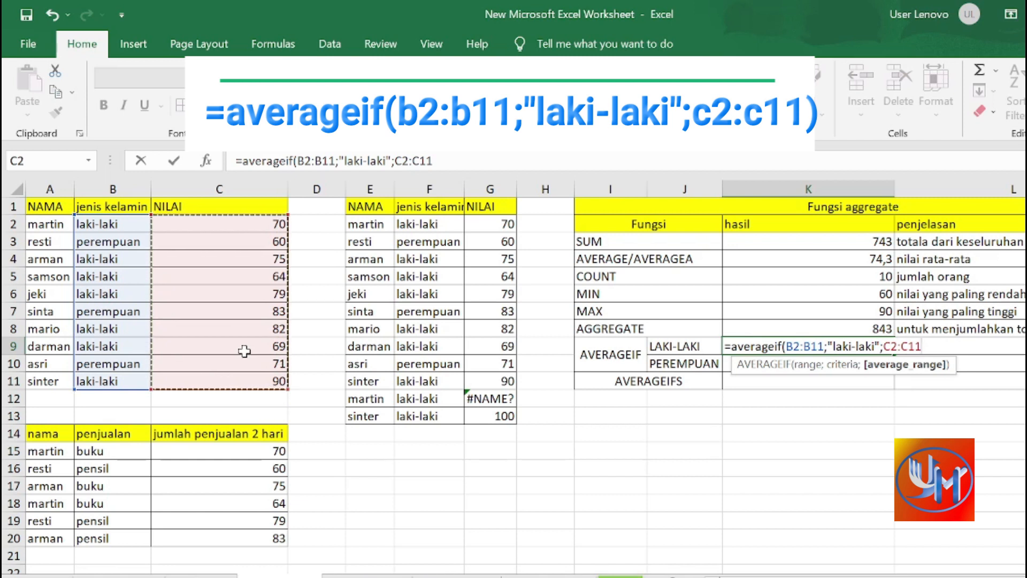
key(Return)
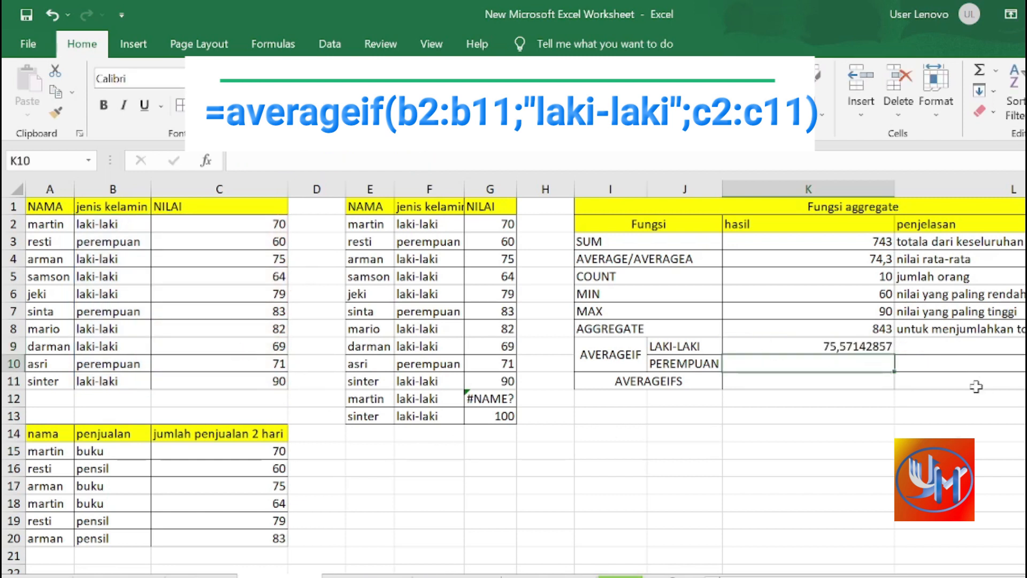
- Enter "nilai rata-rata dari laki-laki" in L9 as the explanation of the male average
click(948, 359)
click(947, 343)
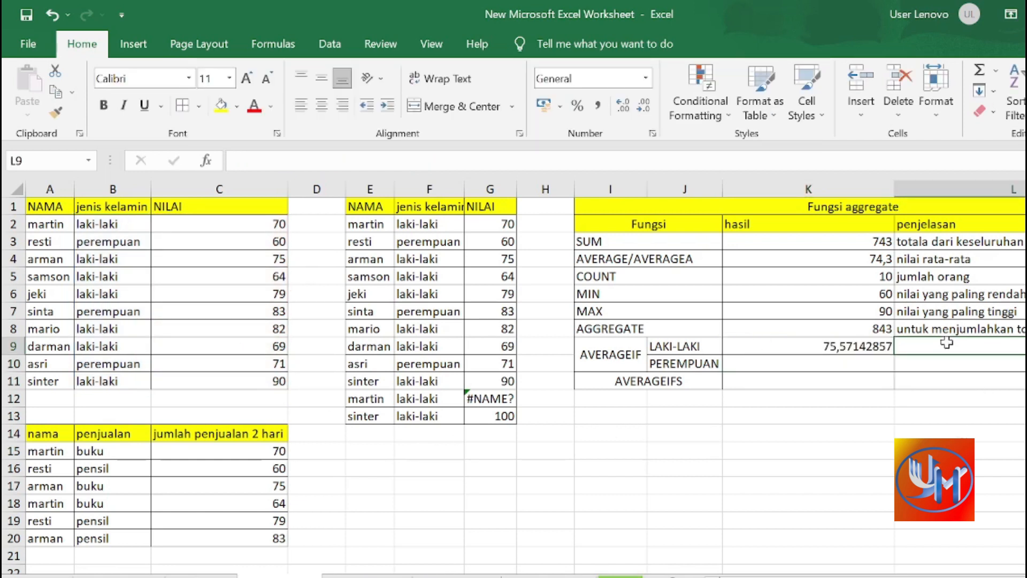
text(nilai rata-rata)
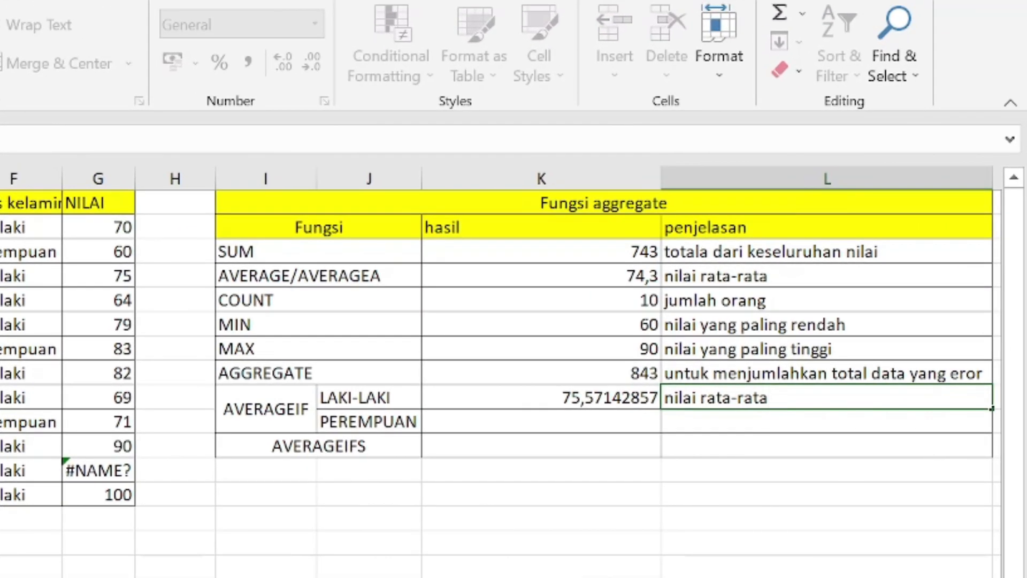
text(dari laki-laki)
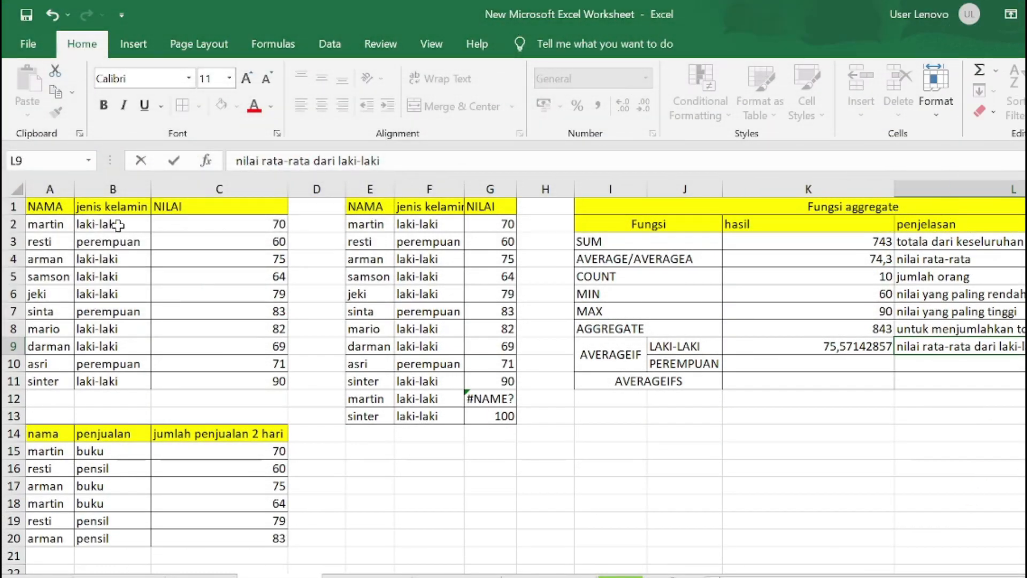
drag(107, 222, 110, 381)
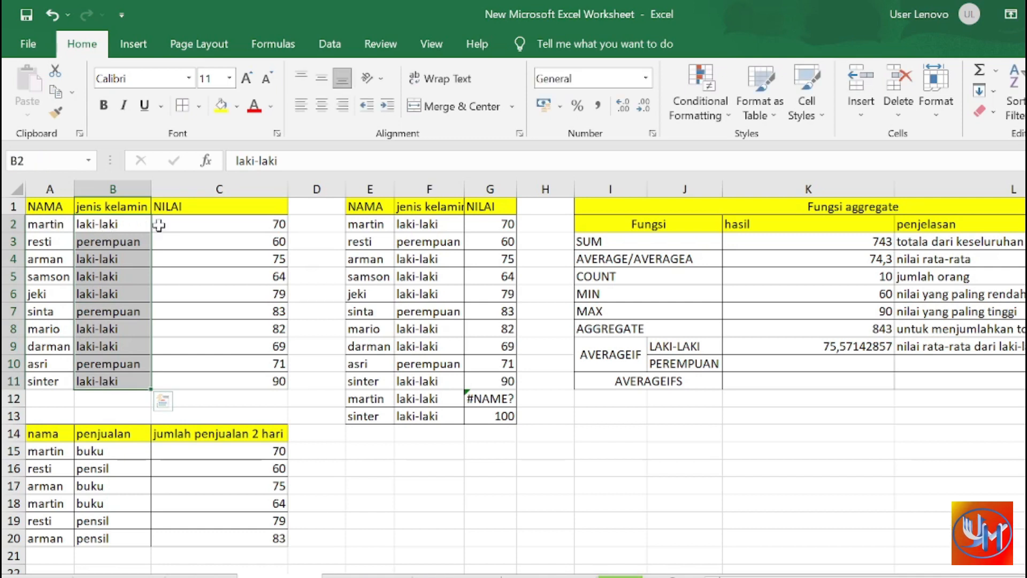
- Copy the AVERAGEIF formula text from K9 unchanged into K10 for the PEREMPUAN row
click(823, 348)
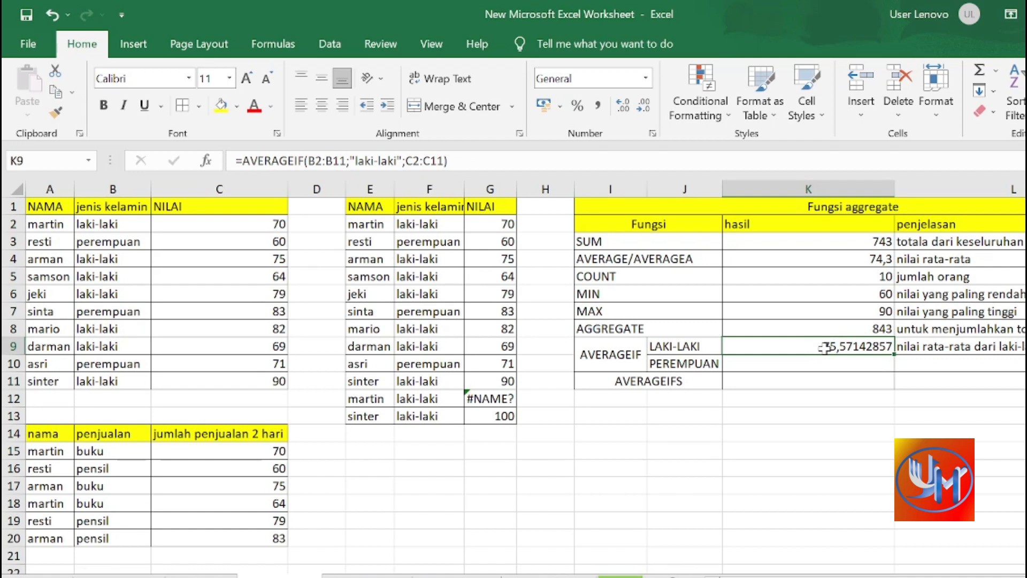
drag(451, 161, 236, 160)
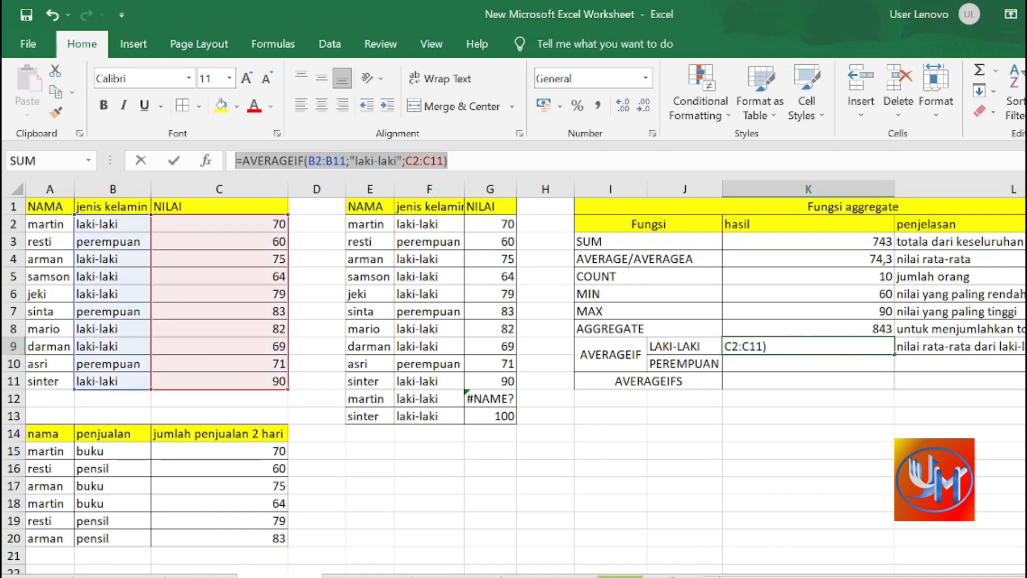
key(ctrl+c)
key(Return)
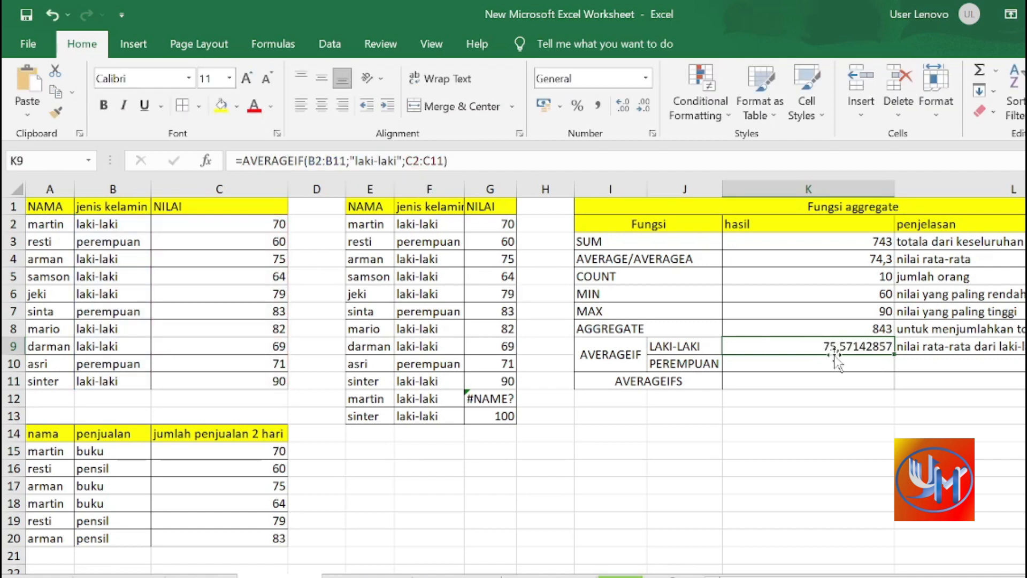
key(ctrl+v)
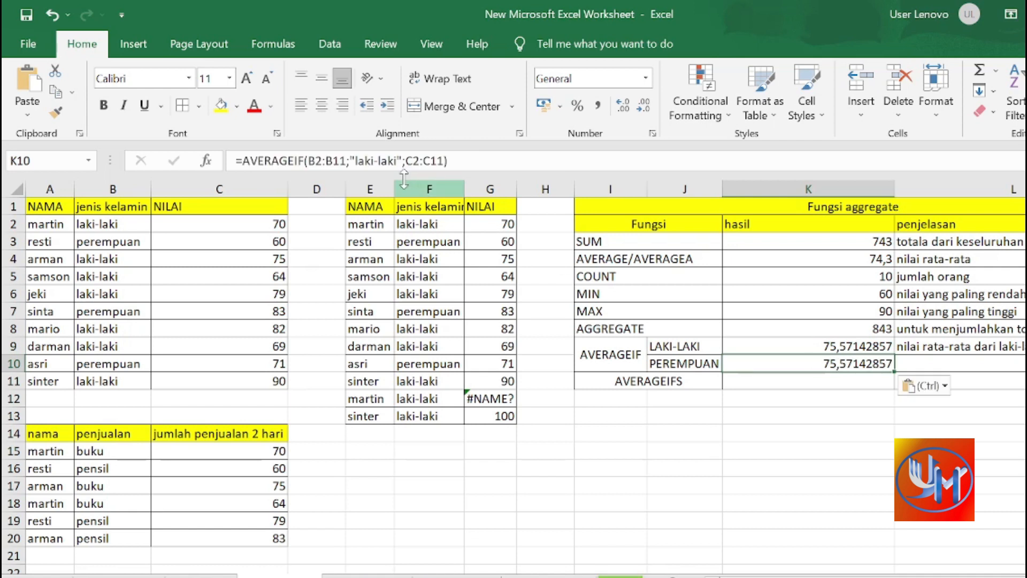
- Change the criterion in the K10 AVERAGEIF formula to "perempuan"
click(396, 161)
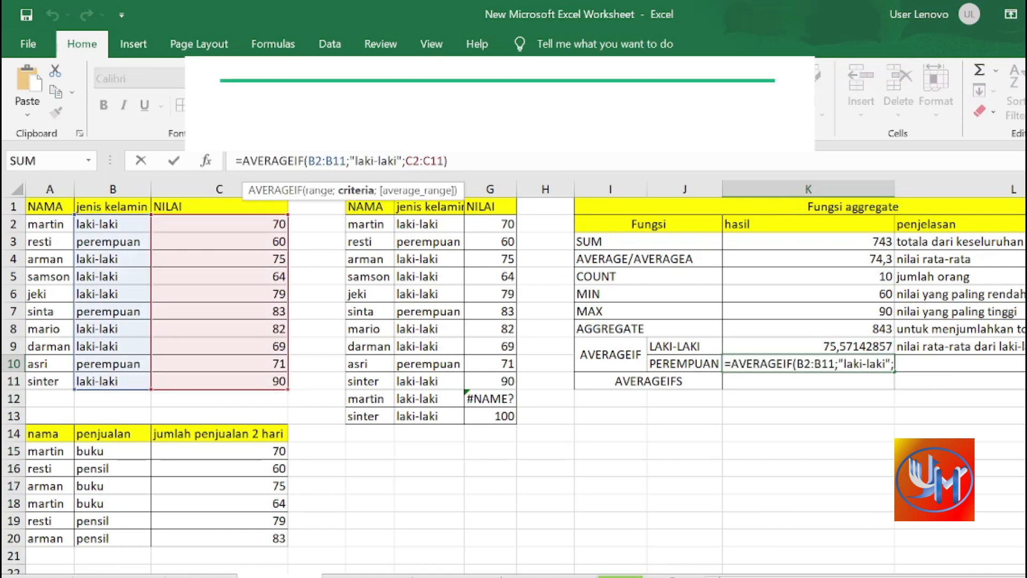
key(BackSpace)
key(BackSpace)
key(BackSpace)
key(BackSpace)
key(BackSpace)
key(BackSpace)
key(BackSpace)
key(BackSpace)
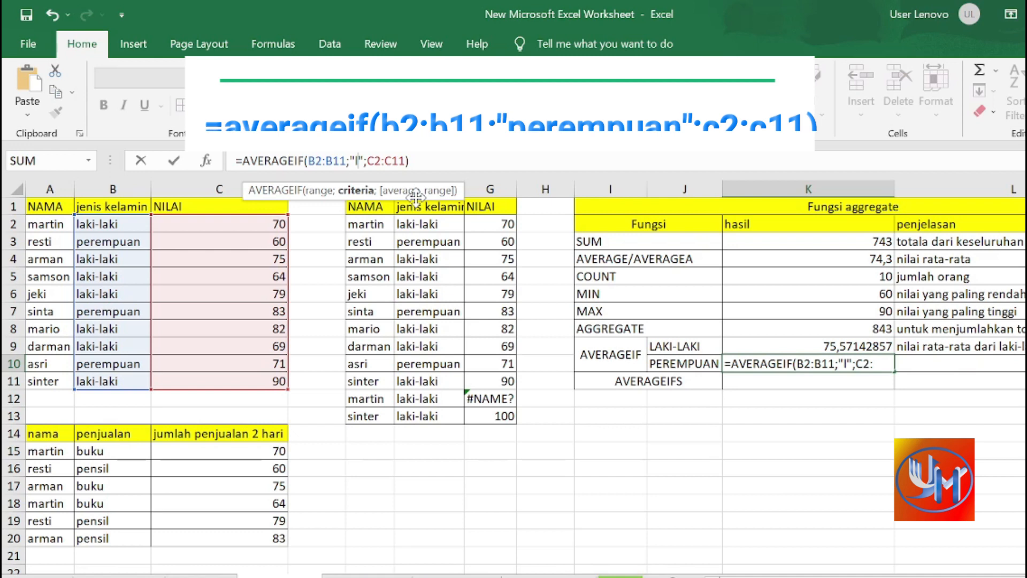
key(BackSpace)
text(peremp)
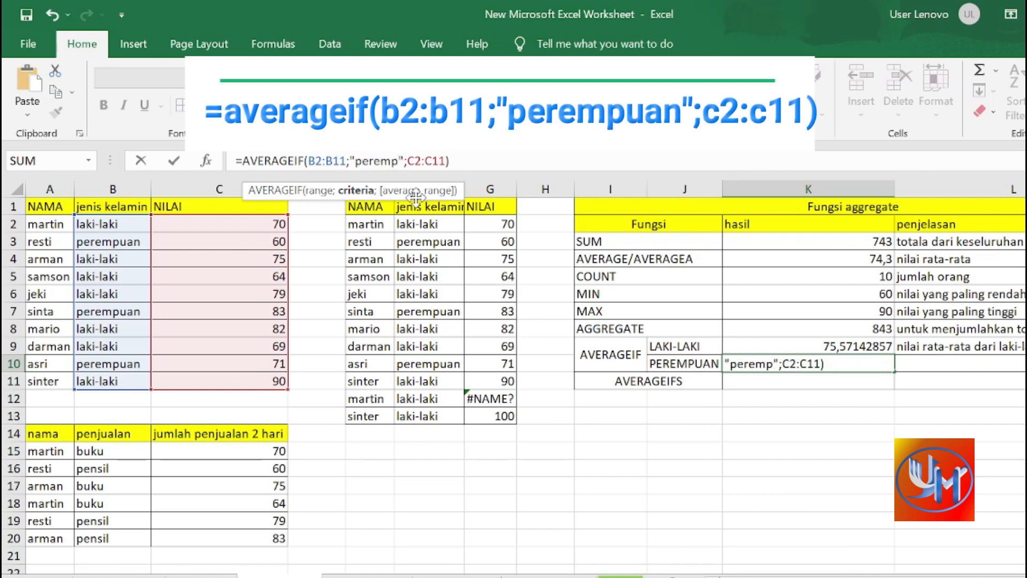
text(uan)
key(Return)
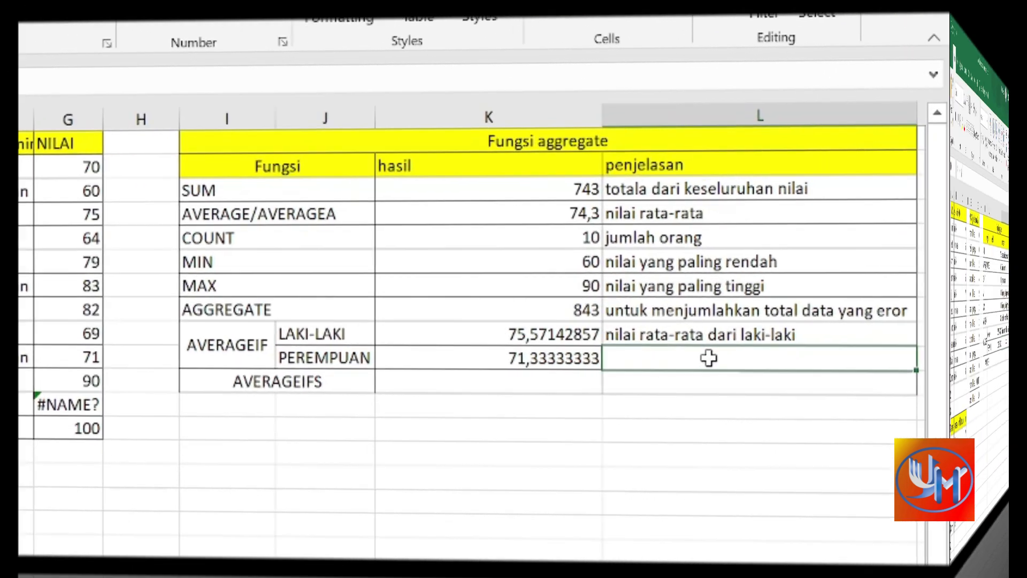
- Enter "nillai rata-rata dari perempuan" in L10 as the explanation of the female average
text(nillai rata-rata )
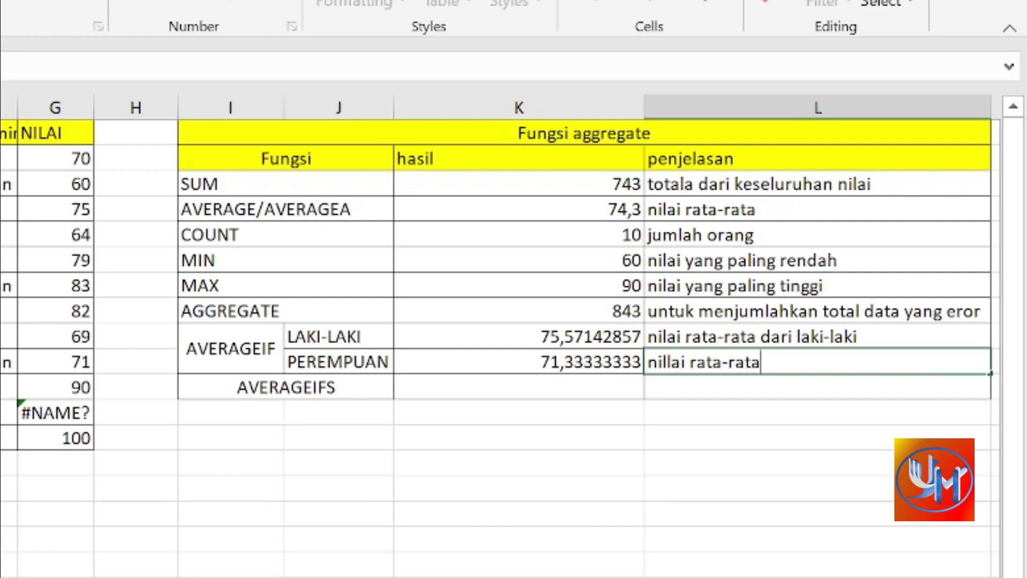
text(dari pem)
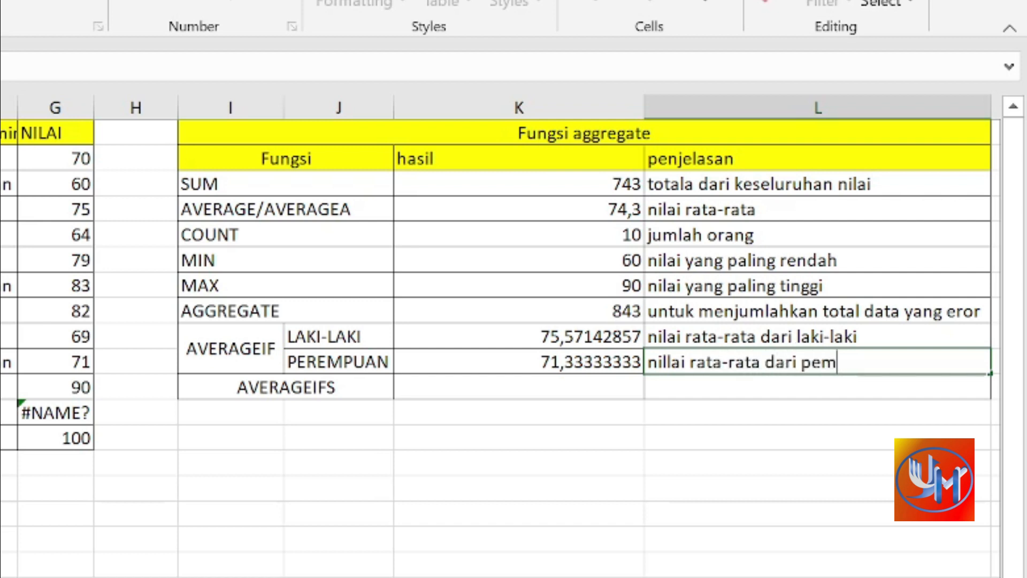
key(BackSpace)
text(er)
key(BackSpace)
key(BackSpace)
text(rempuan)
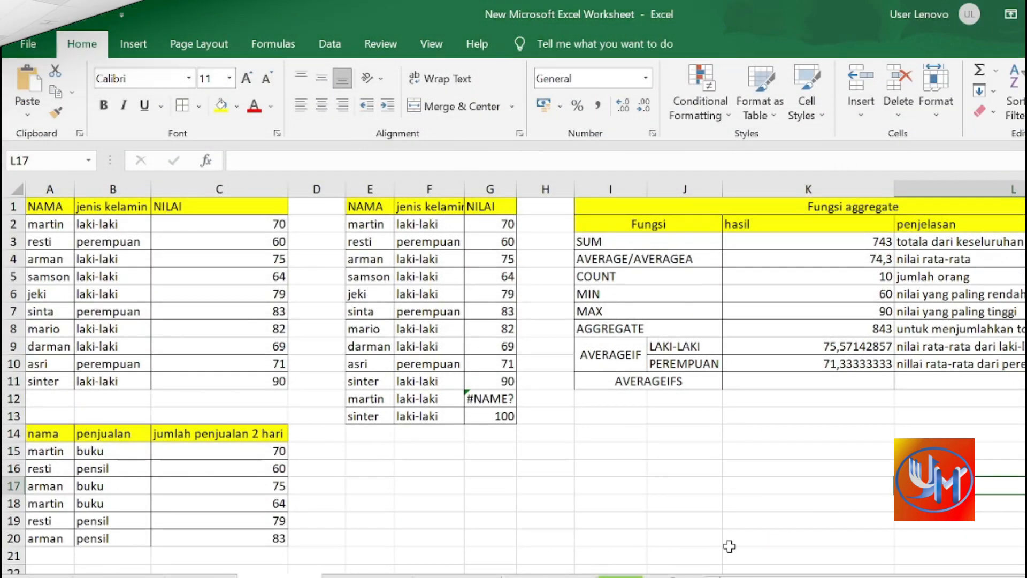
- Examine the sales table in A15:C20, comparing the names and buku entries in rows 15 and 18
click(751, 381)
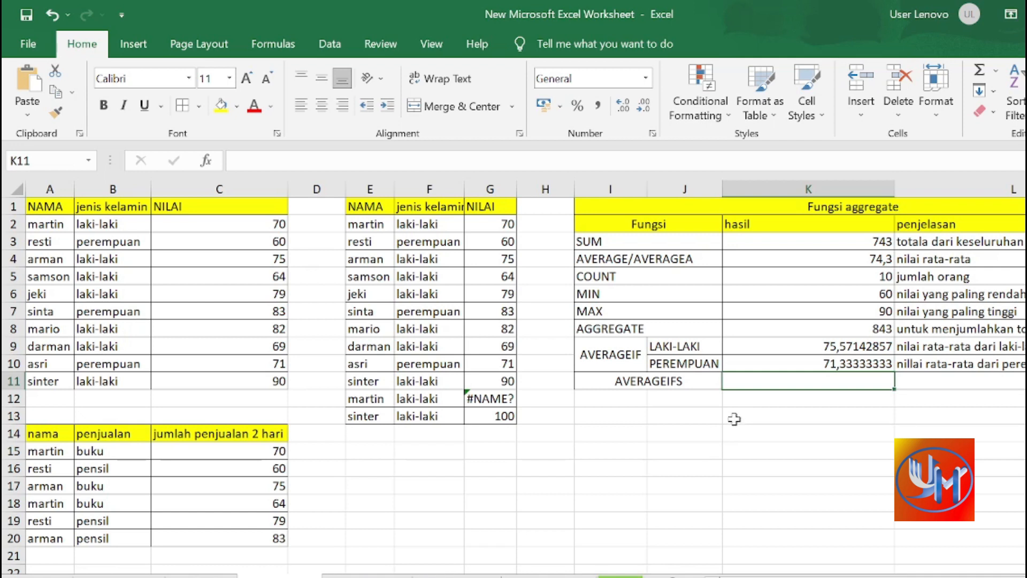
drag(42, 452, 245, 534)
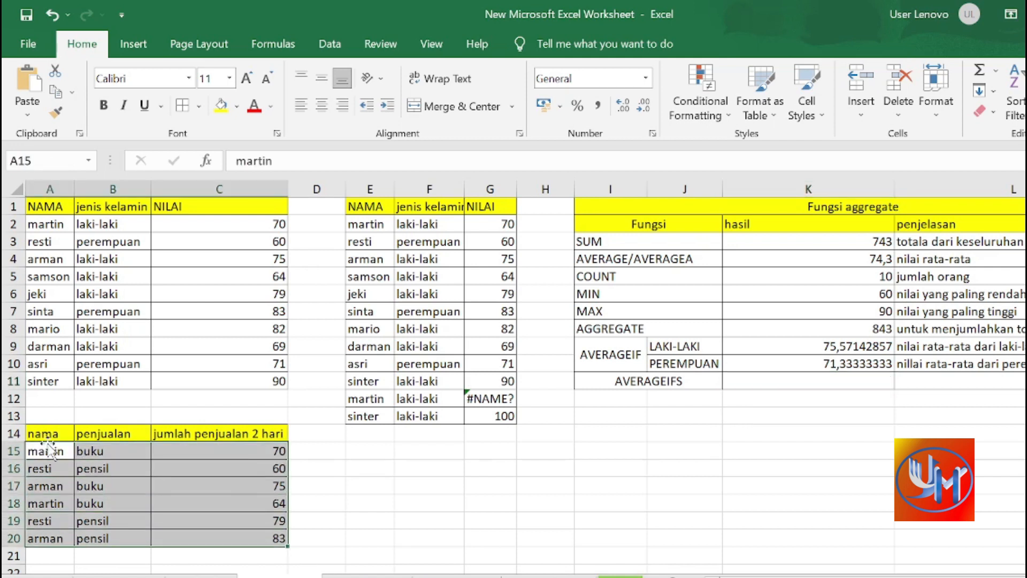
click(53, 450)
click(60, 503)
click(48, 452)
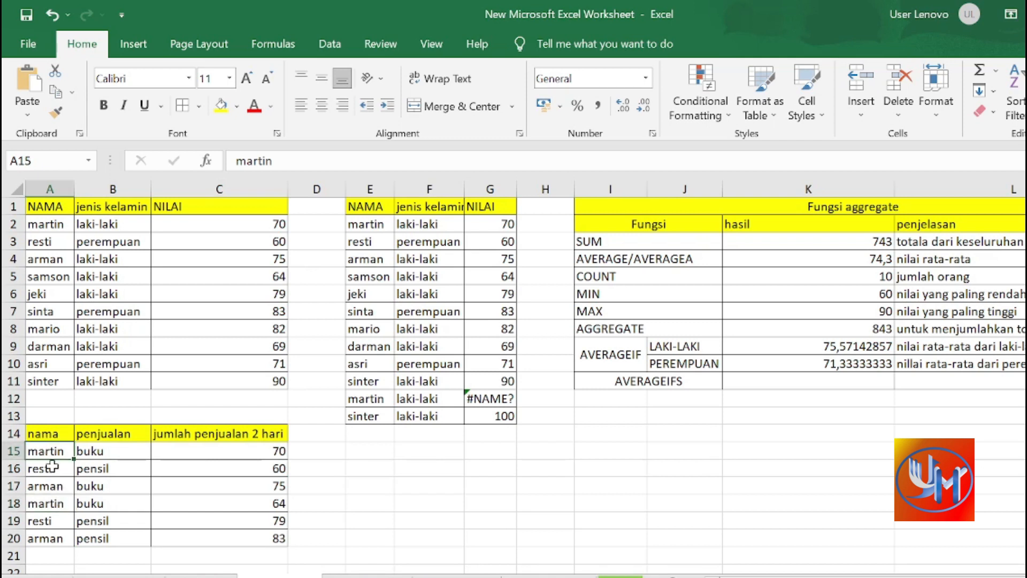
click(59, 500)
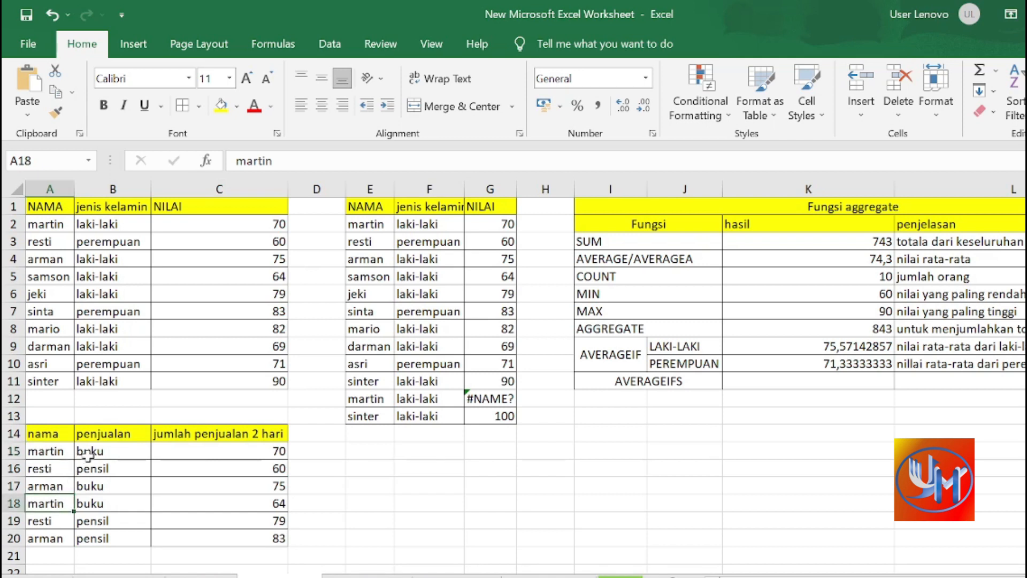
click(85, 451)
click(94, 503)
click(102, 451)
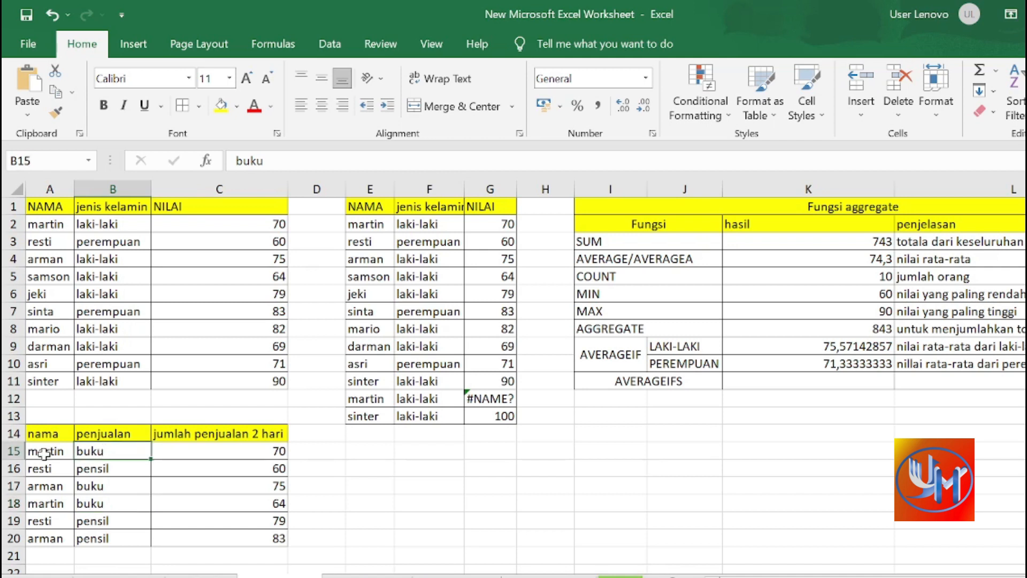
click(64, 486)
click(60, 503)
click(114, 504)
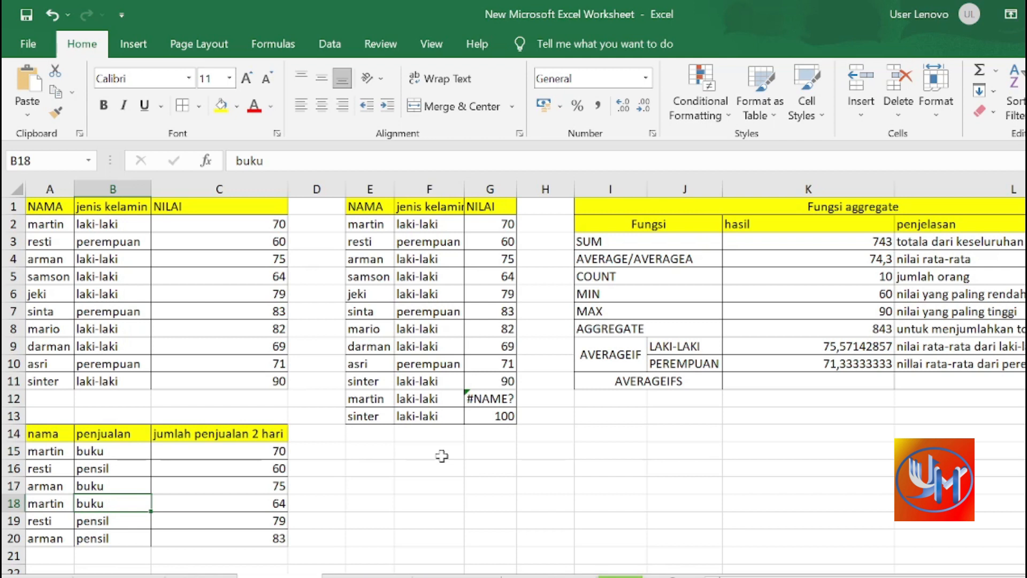
- Start an AVERAGEIFS formula in K11 with the sales figures C15:C20 as the average range
click(759, 384)
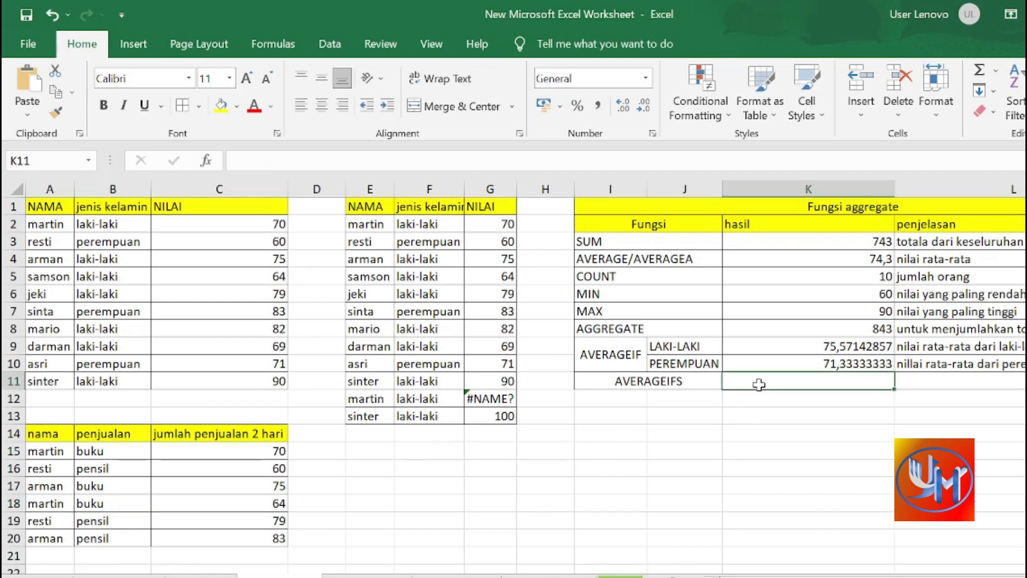
text(=)
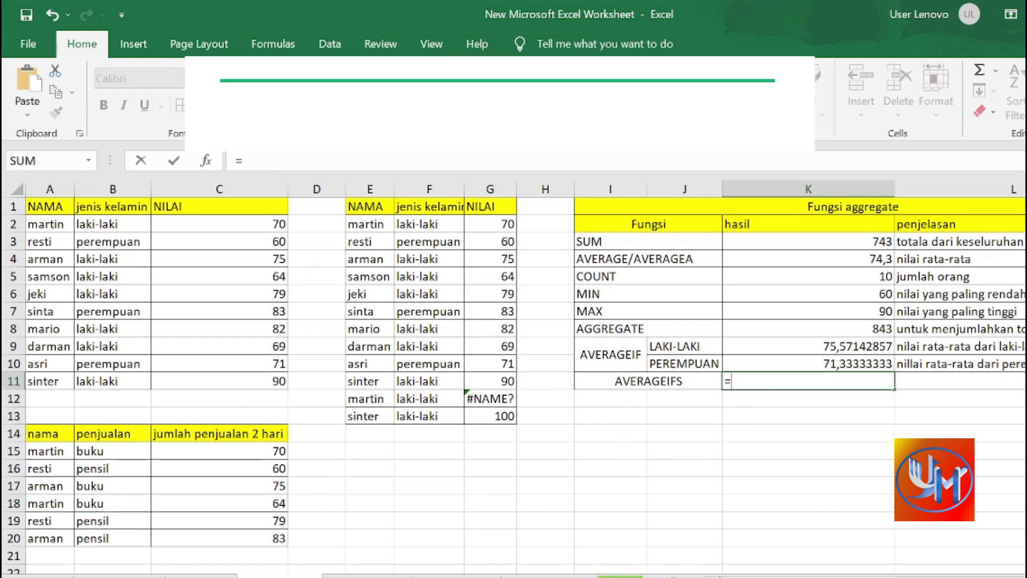
text(avera)
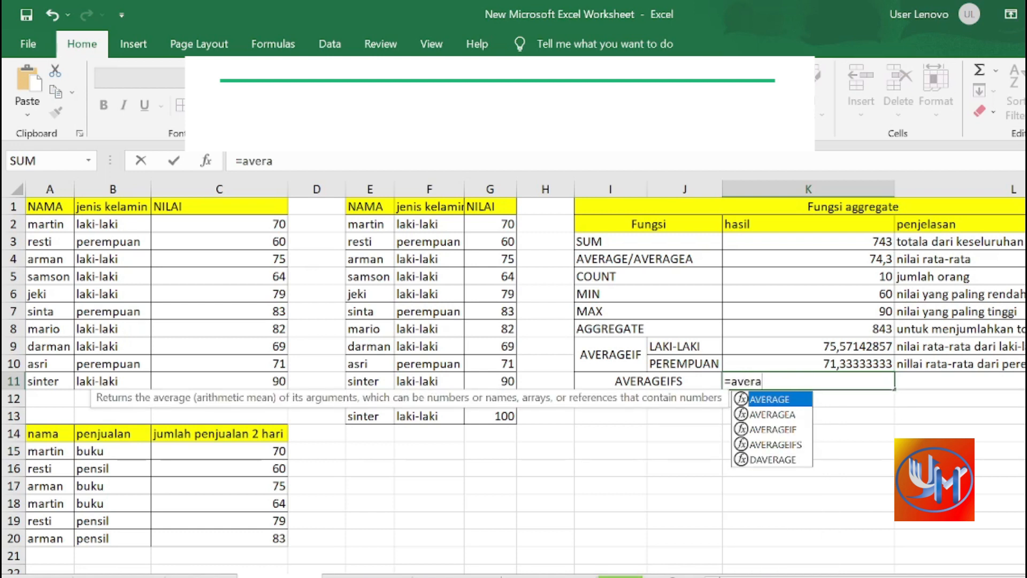
text(gei)
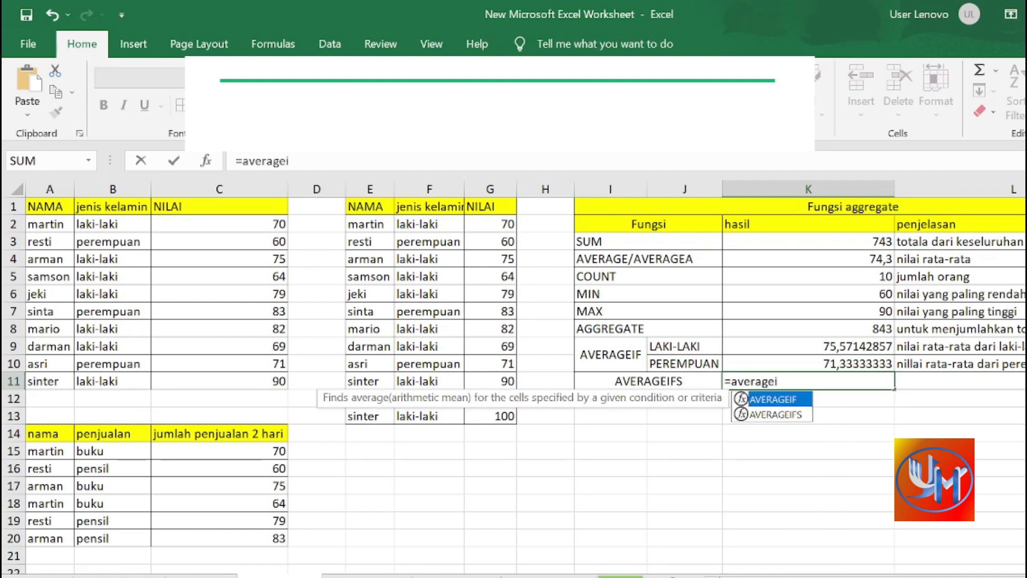
text(fs)
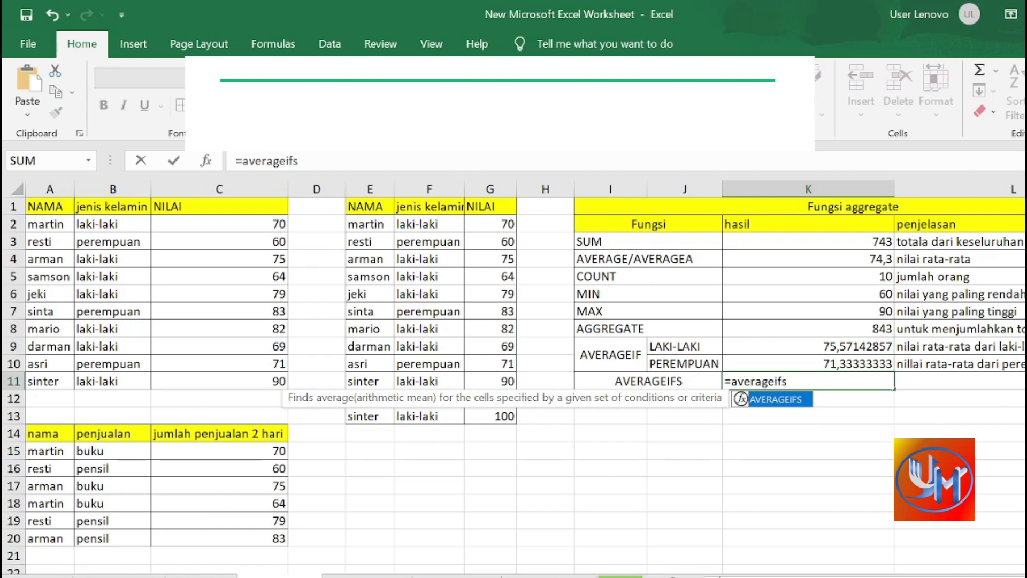
text(()
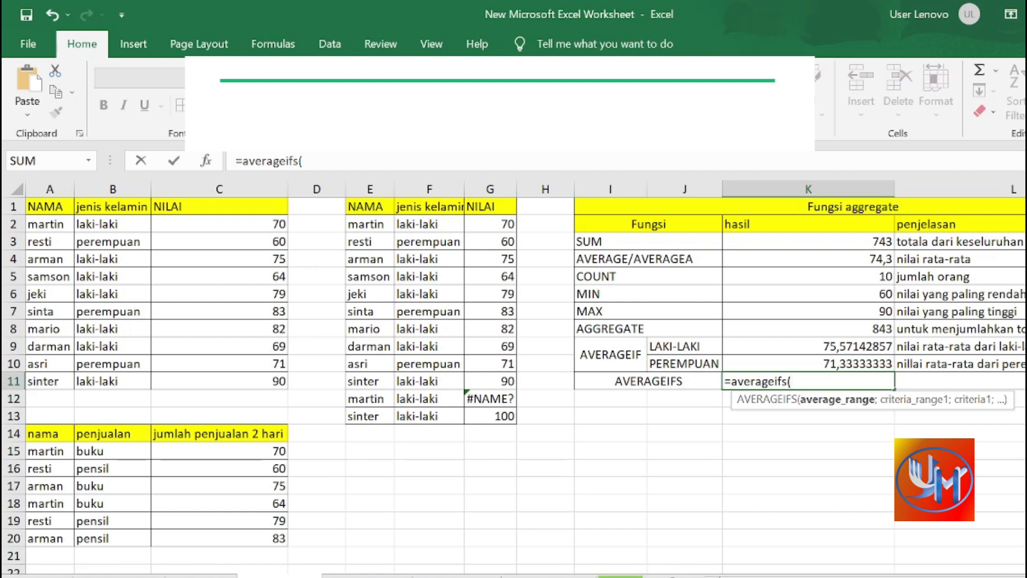
drag(275, 442, 267, 538)
text(;)
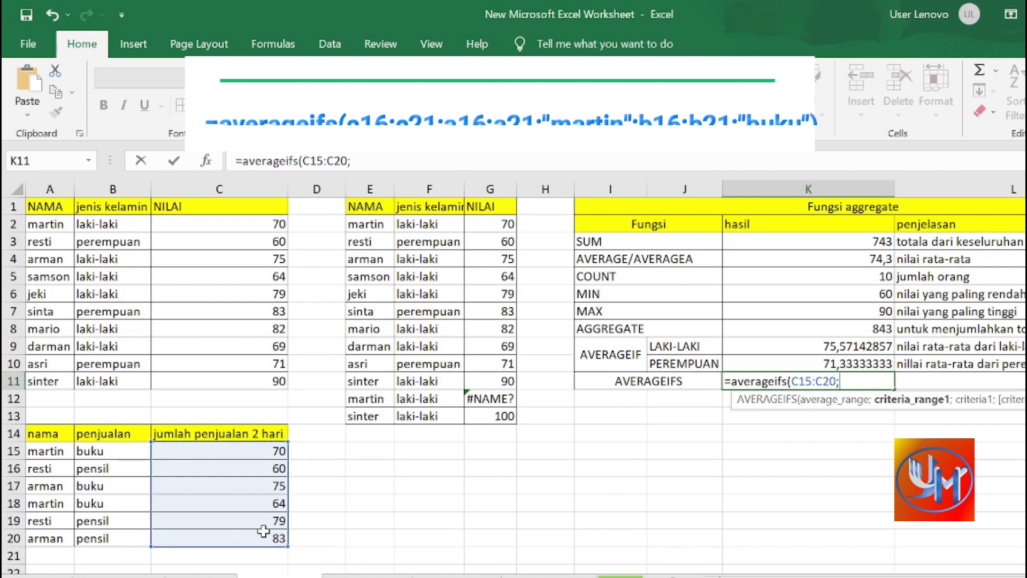
- Complete the K11 AVERAGEIFS formula with criteria range A15:A20 matching the name in A15 and B15:B20 matching "buku"
drag(48, 451, 63, 537)
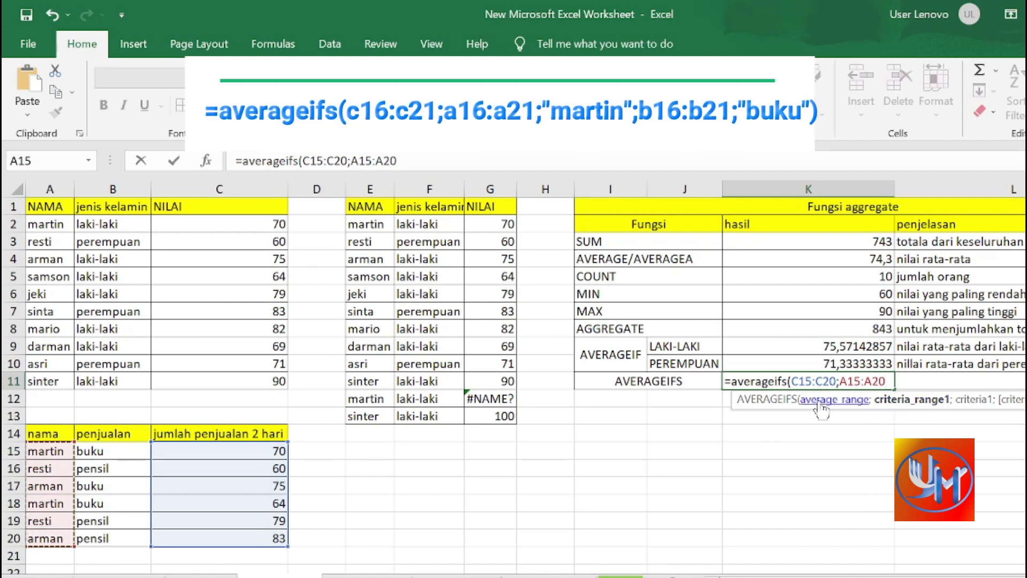
text(;)
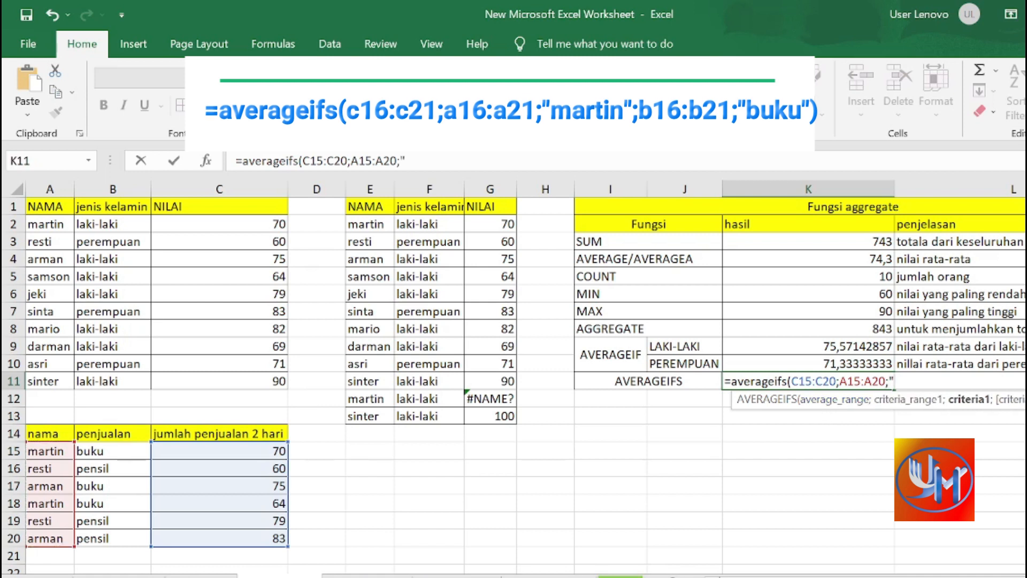
text("martin";)
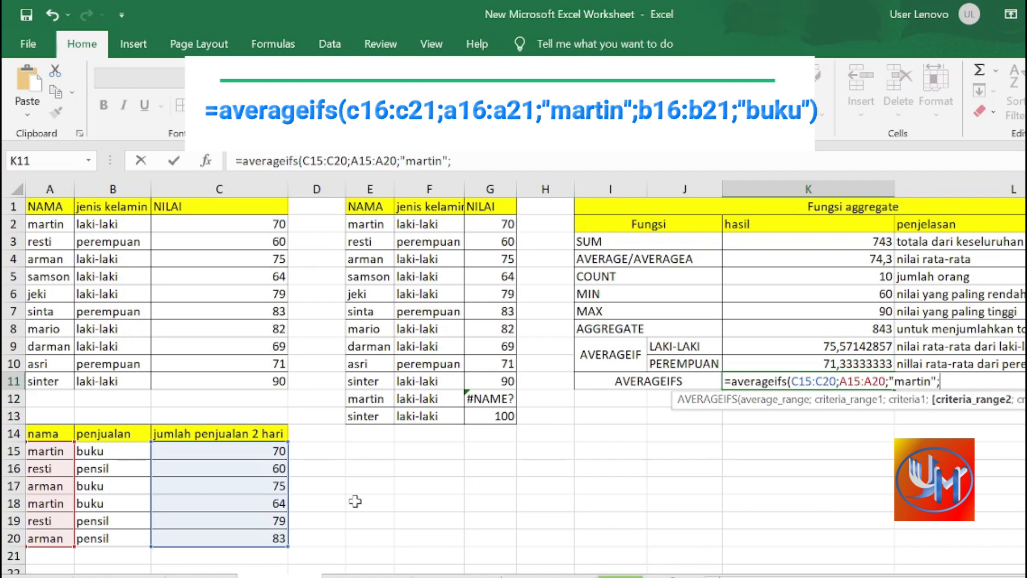
drag(129, 452, 125, 539)
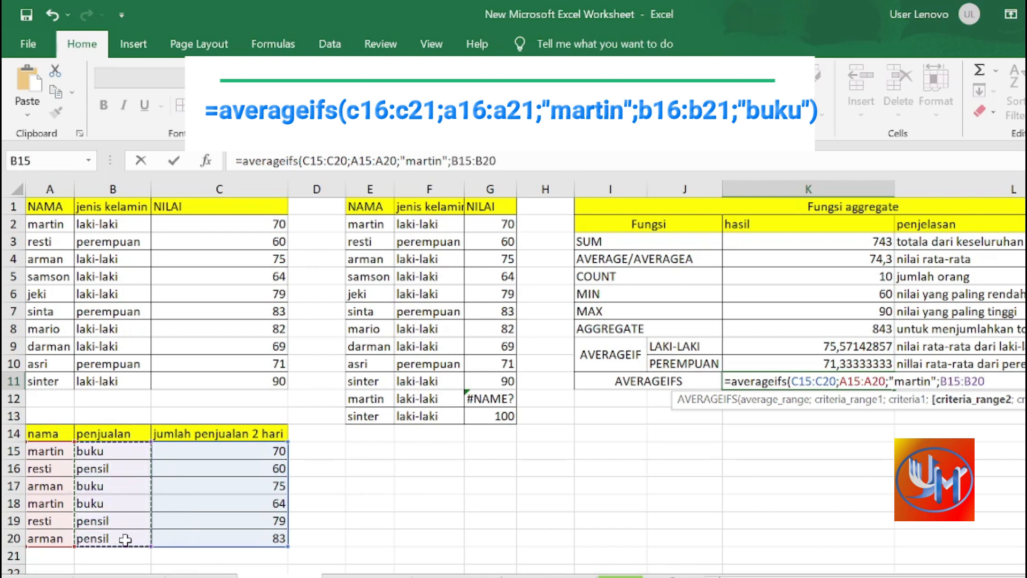
text(;"buku)
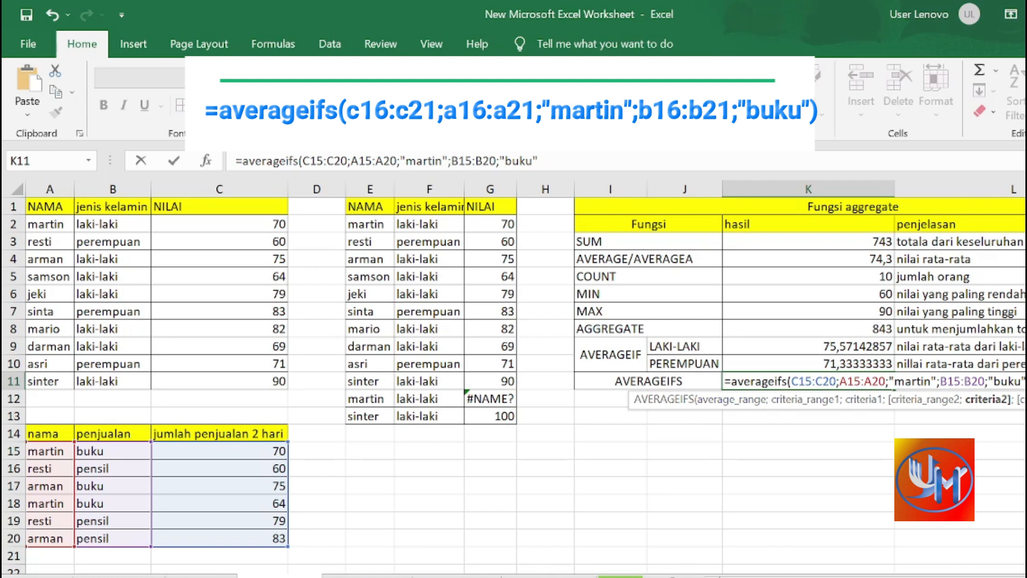
text())
key(Return)
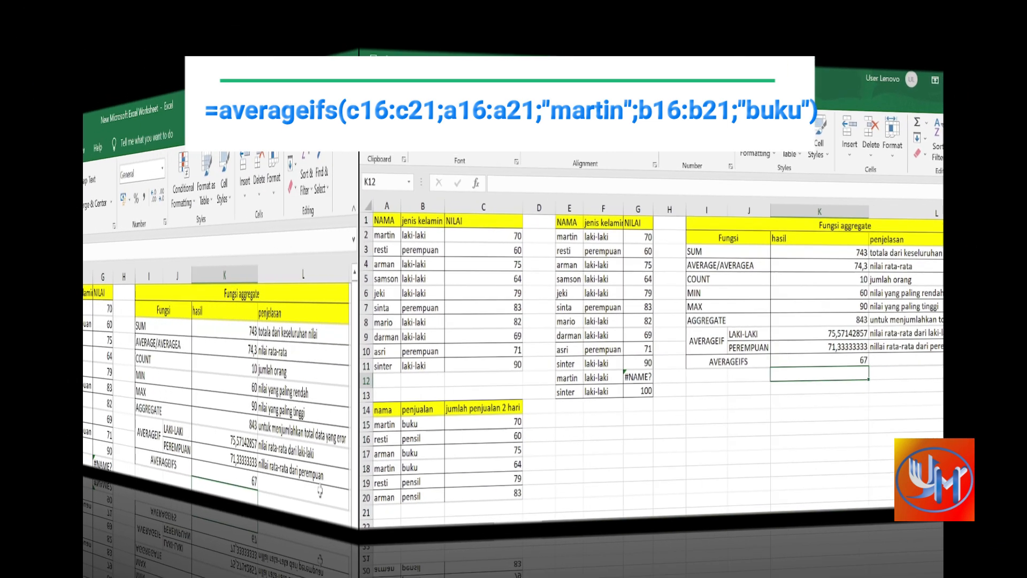
- Enter "nilai rata-rata dari dua kriteria" in L11 as the explanation of the AVERAGEIFS result
click(765, 514)
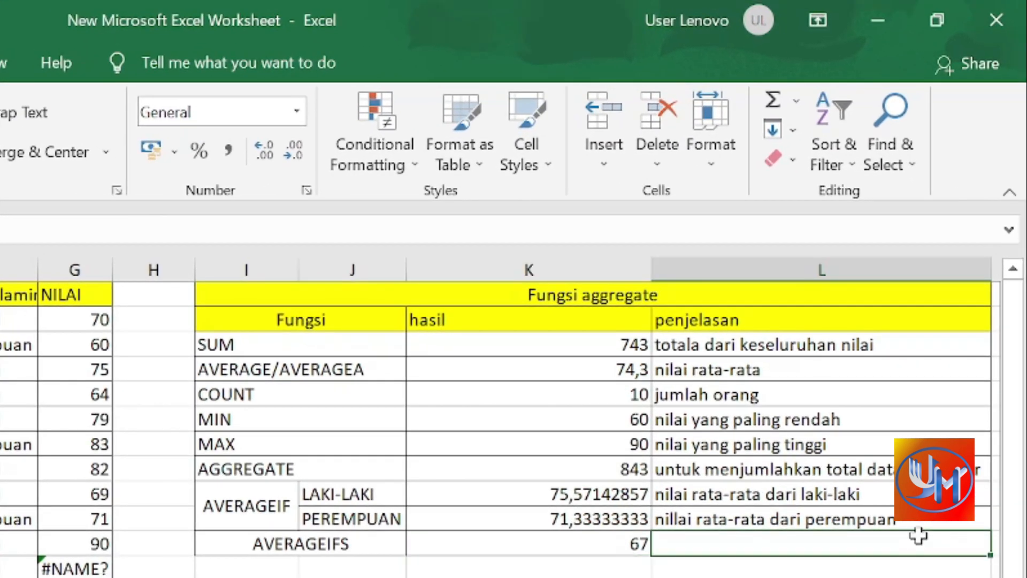
text(nilai r)
text(ata-rata dari)
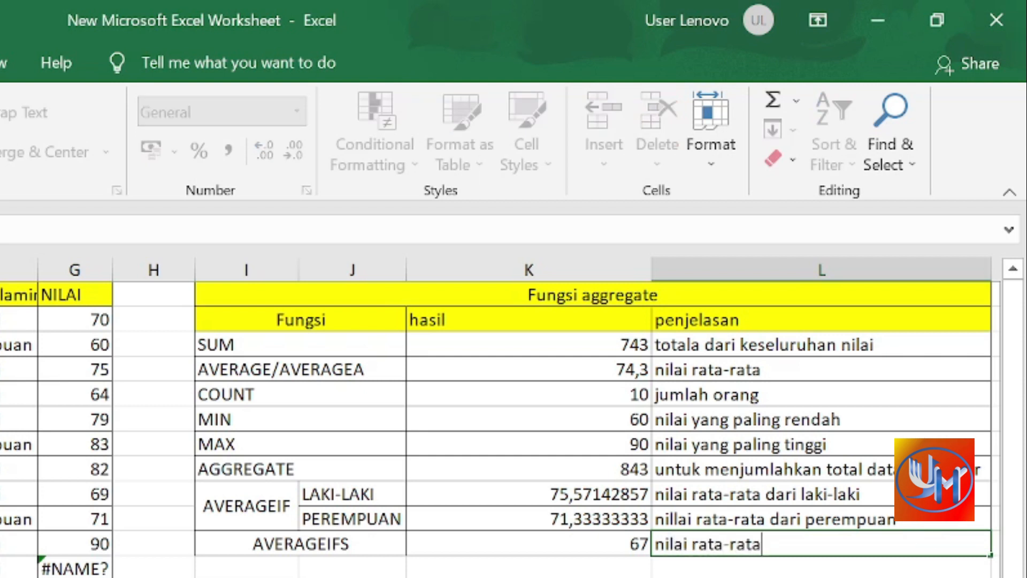
text( dua kriteria)
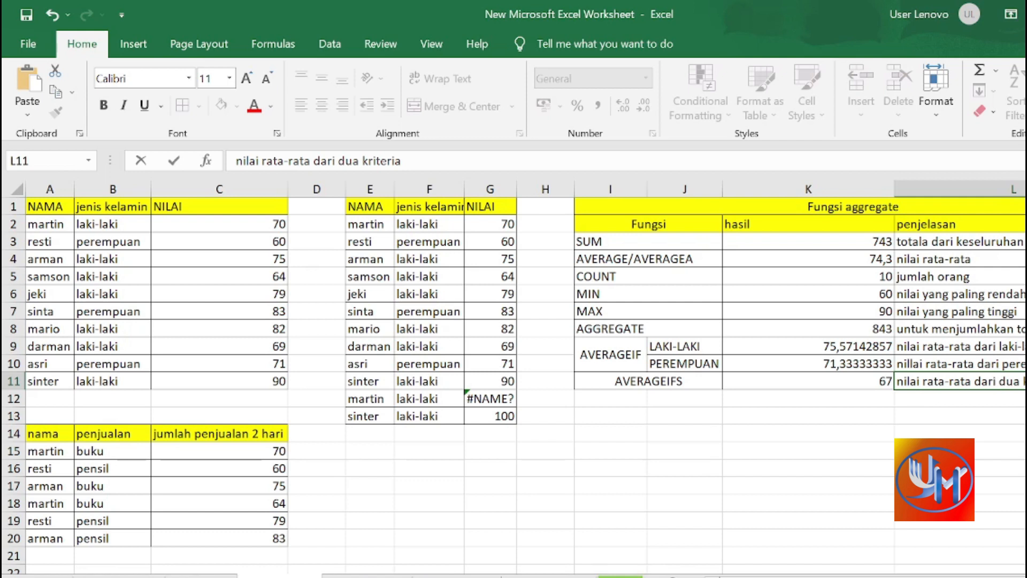
click(861, 384)
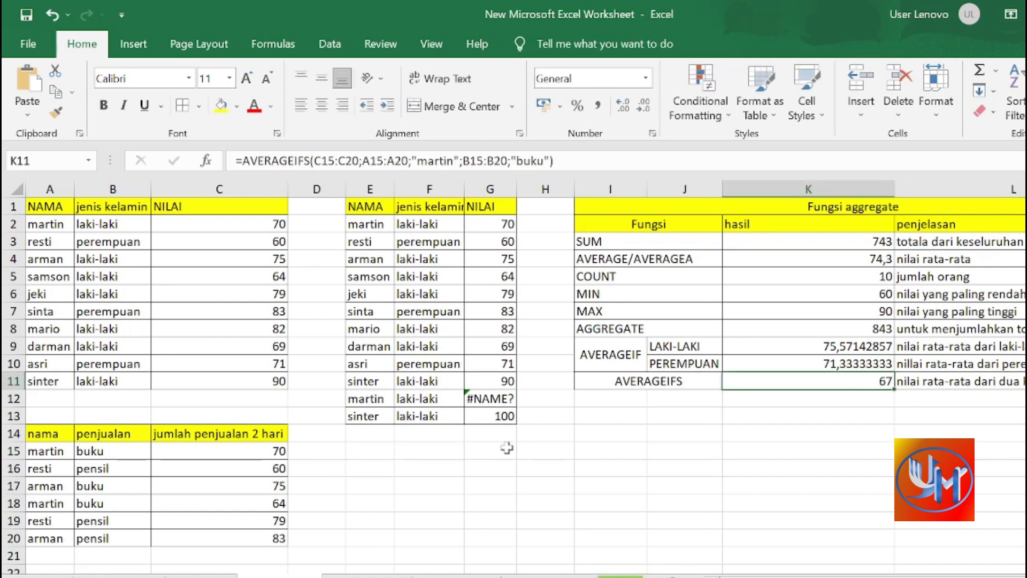
- Compare sales rows 15 and 18, and change the product in B18 to "pensil" to test the AVERAGEIFS formula
click(69, 452)
drag(89, 452, 230, 449)
drag(75, 503, 214, 501)
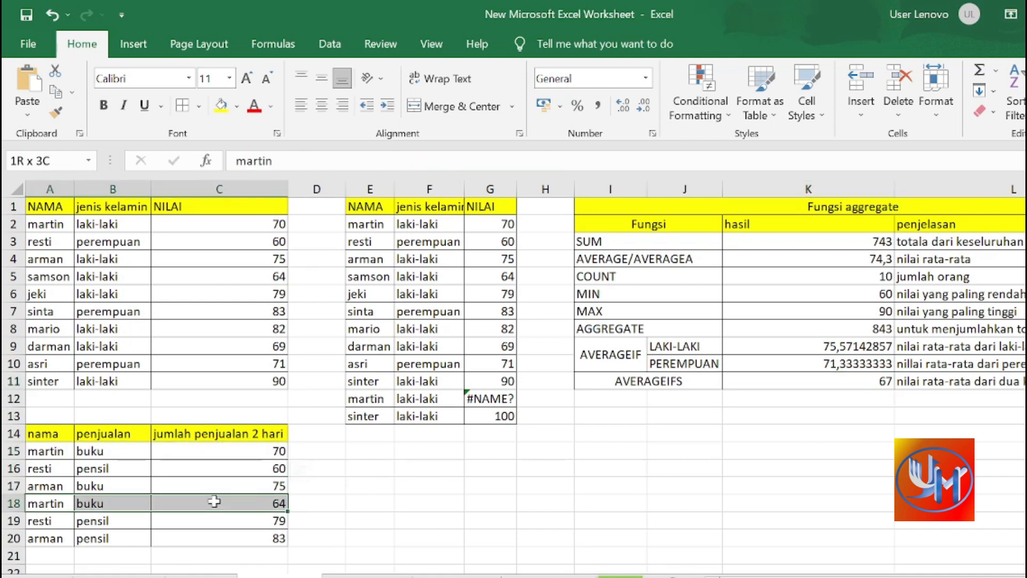
click(122, 504)
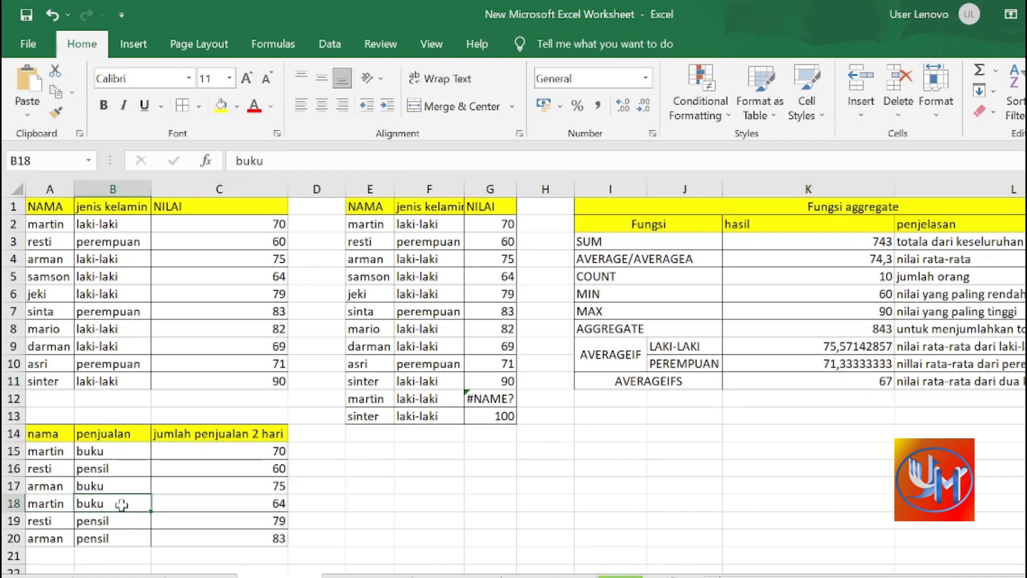
text(pensil)
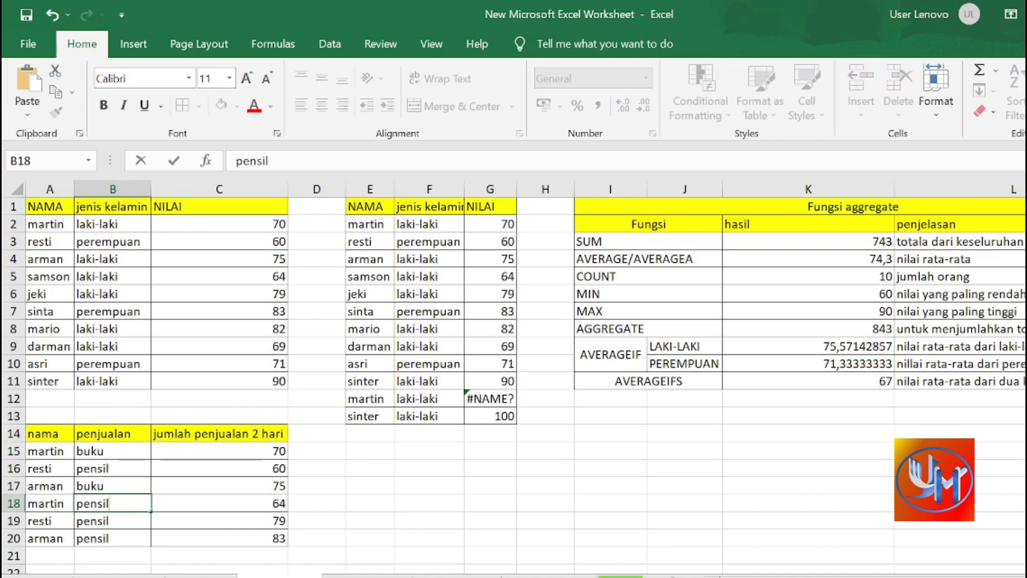
key(Return)
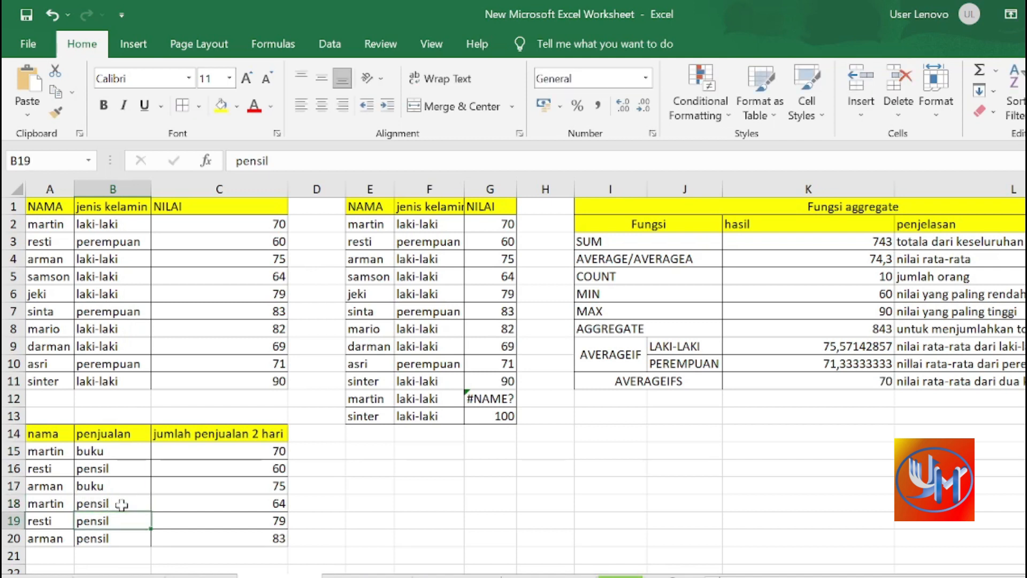
drag(69, 455, 222, 455)
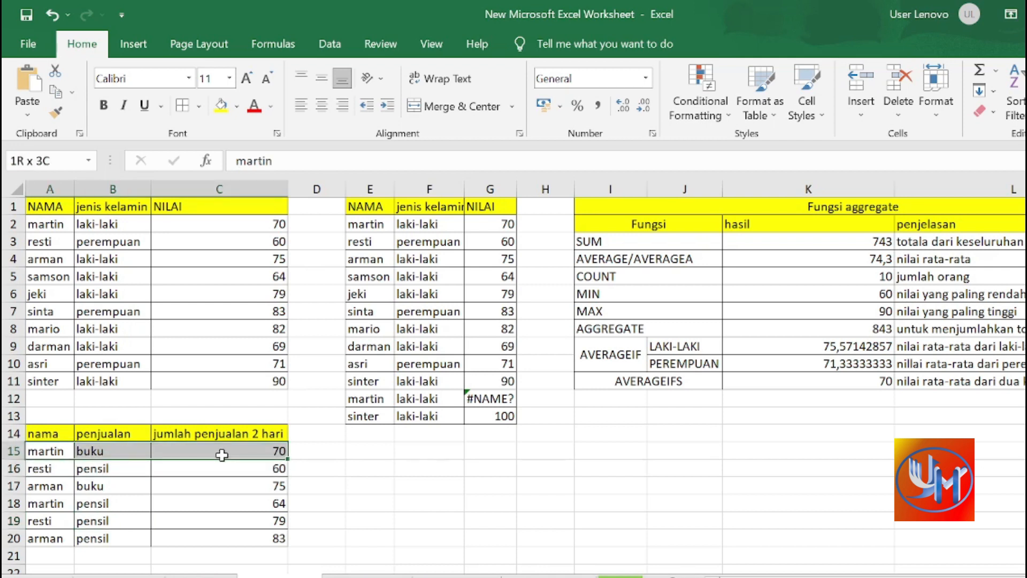
- Remove the "2" from the header in C14 so it reads "jumlah penjualan hari"
click(255, 432)
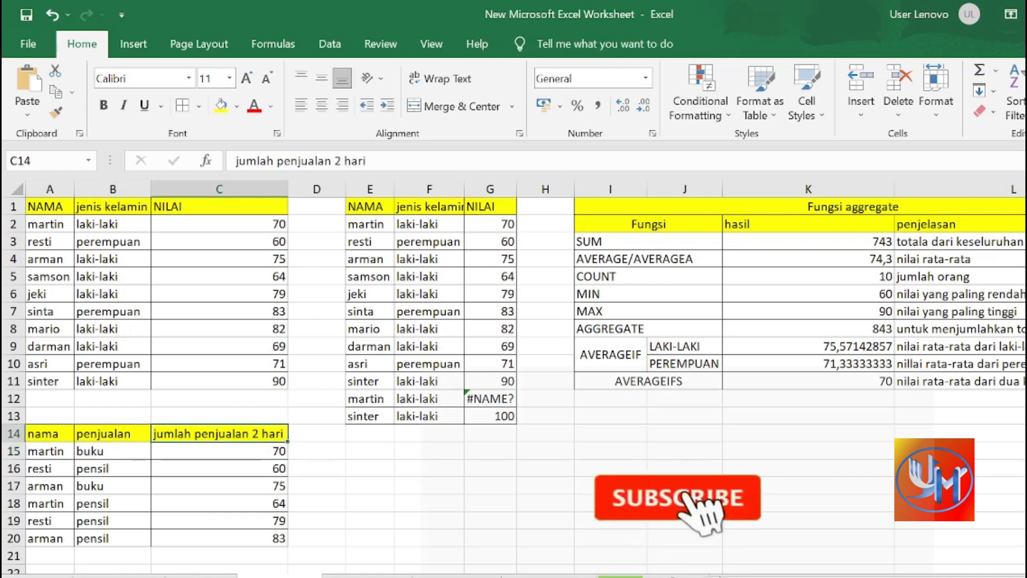
click(344, 161)
key(BackSpace)
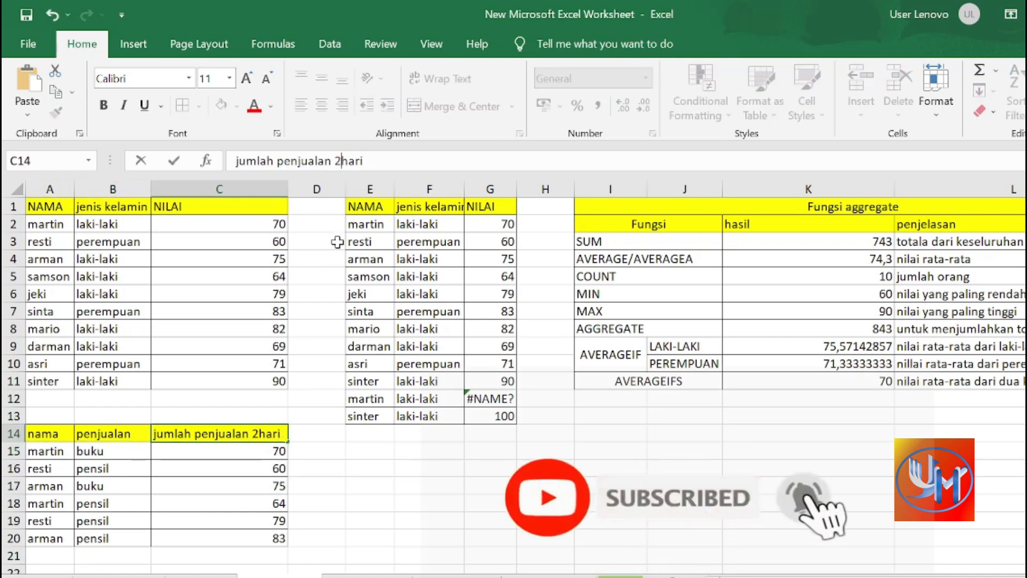
key(BackSpace)
click(414, 484)
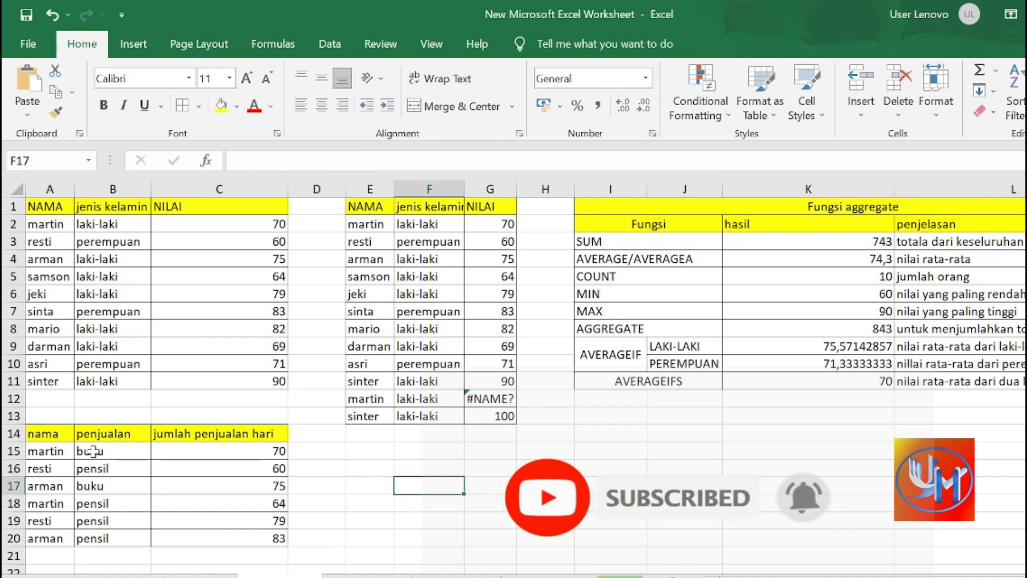
- Check the K11 formula against the sales figure in C15, and set the product in B18 back to "buku"
click(869, 384)
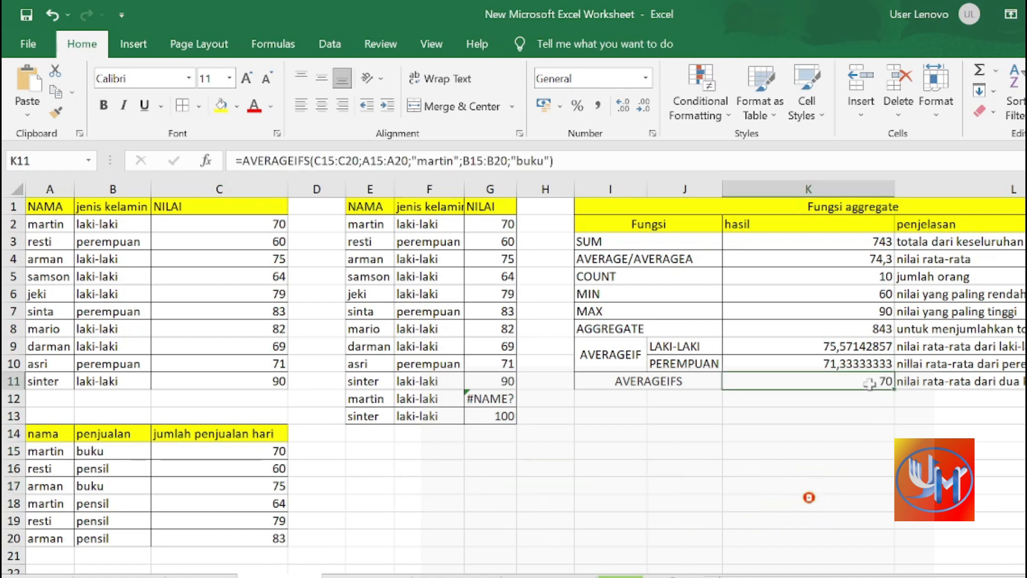
click(249, 452)
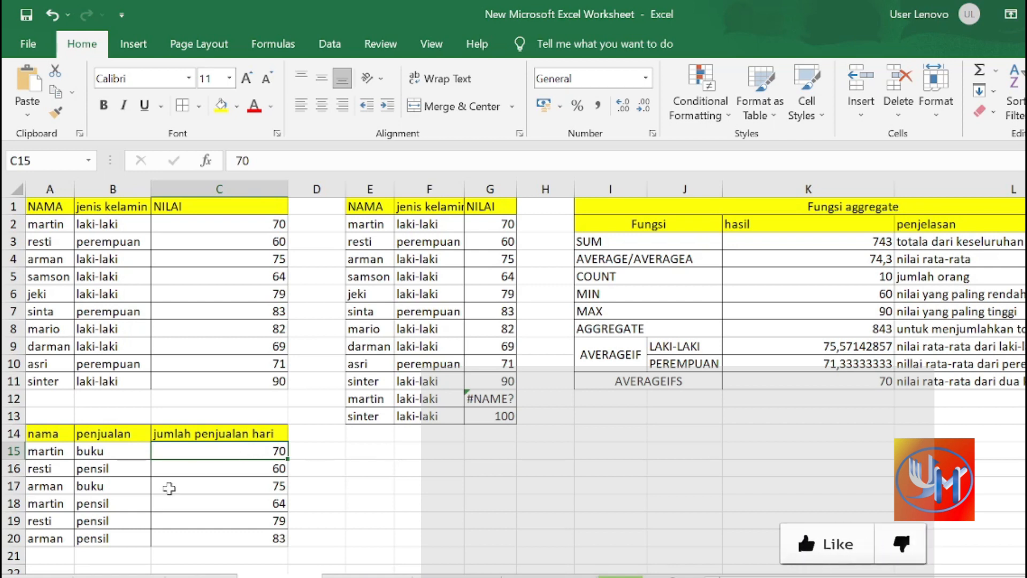
click(91, 506)
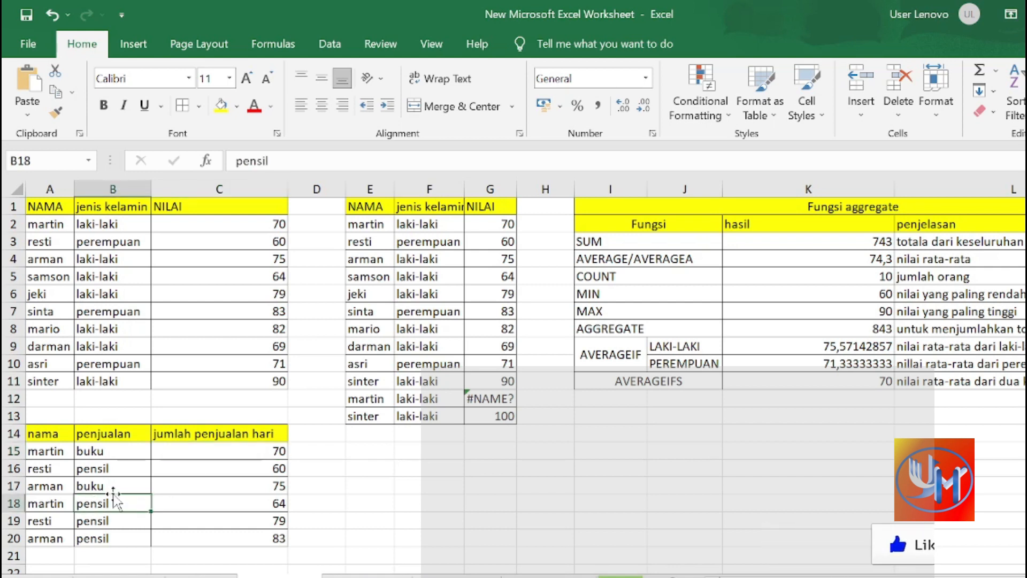
text(buku)
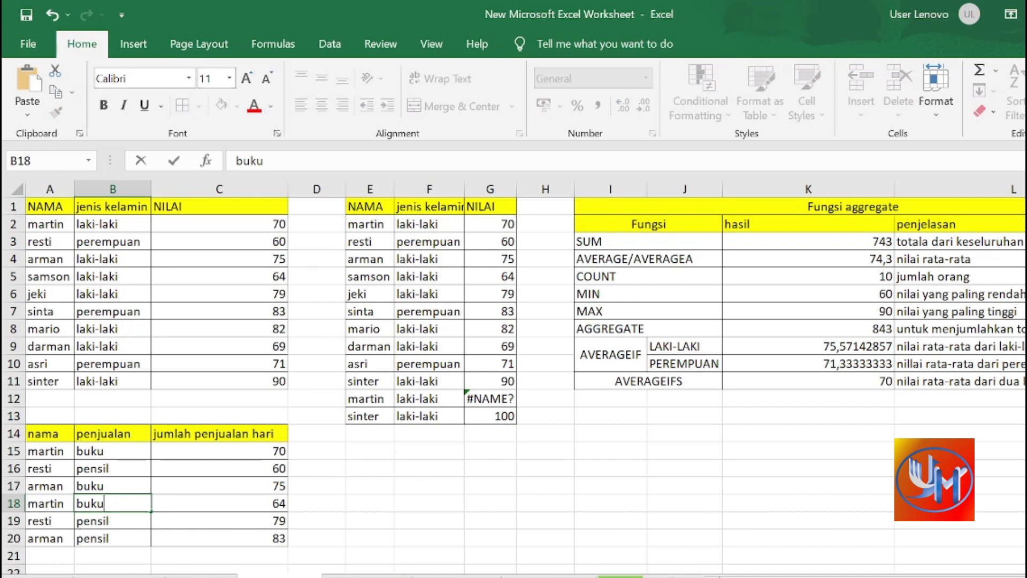
key(Return)
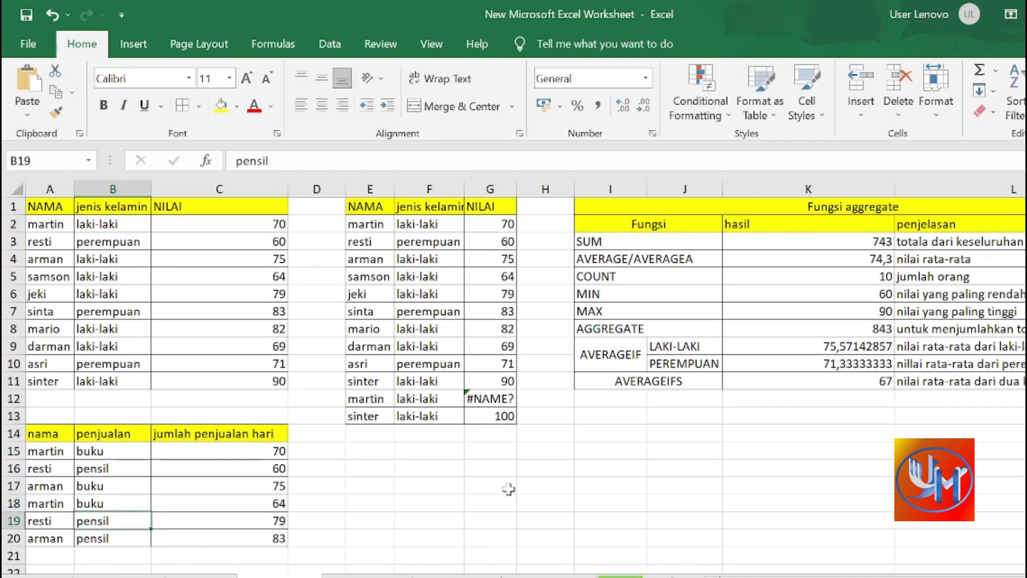
- Change the name in A17 to the one in A15 so that row meets both AVERAGEIFS criteria
click(53, 466)
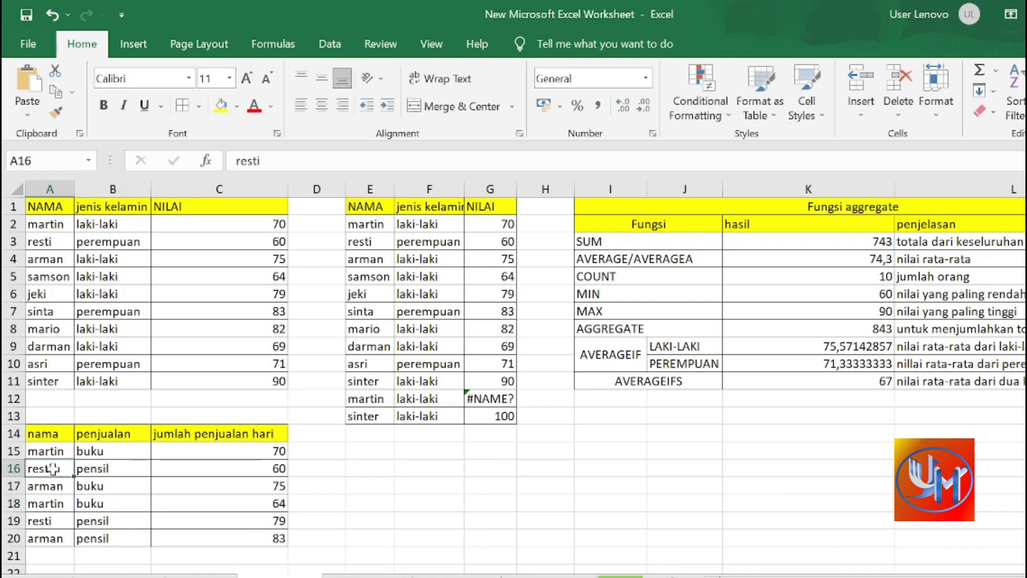
click(52, 488)
text(marti)
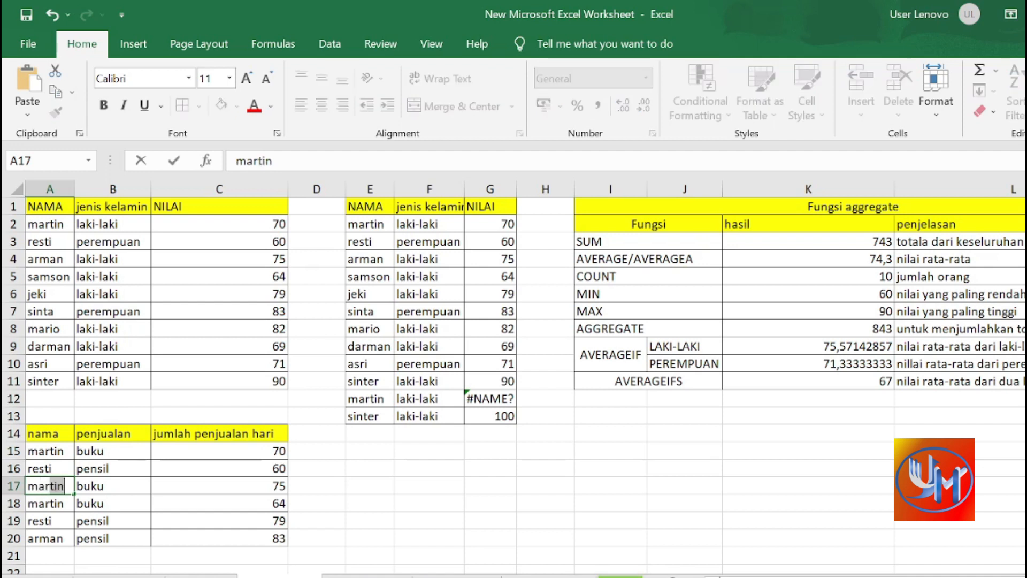
key(Return)
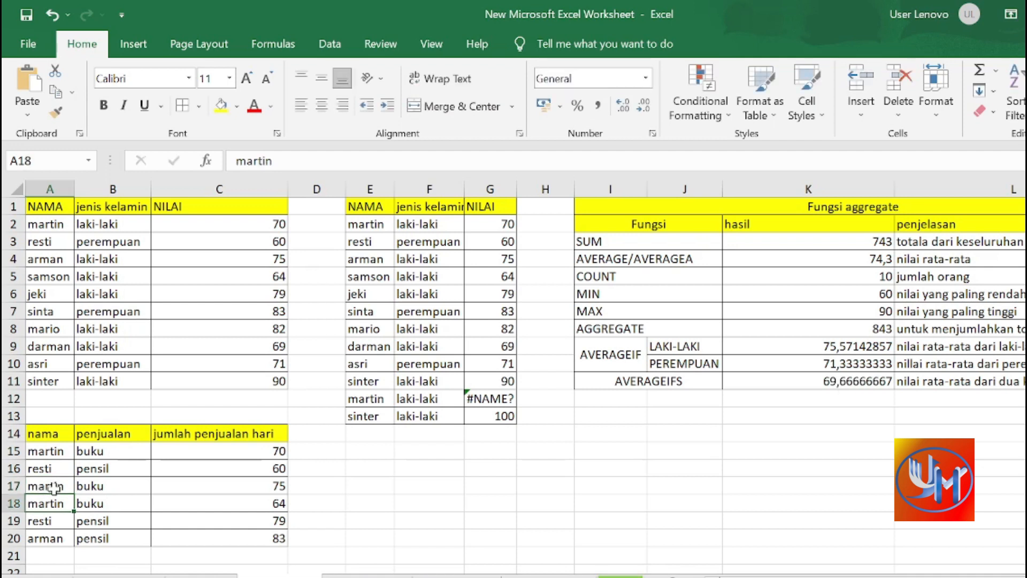